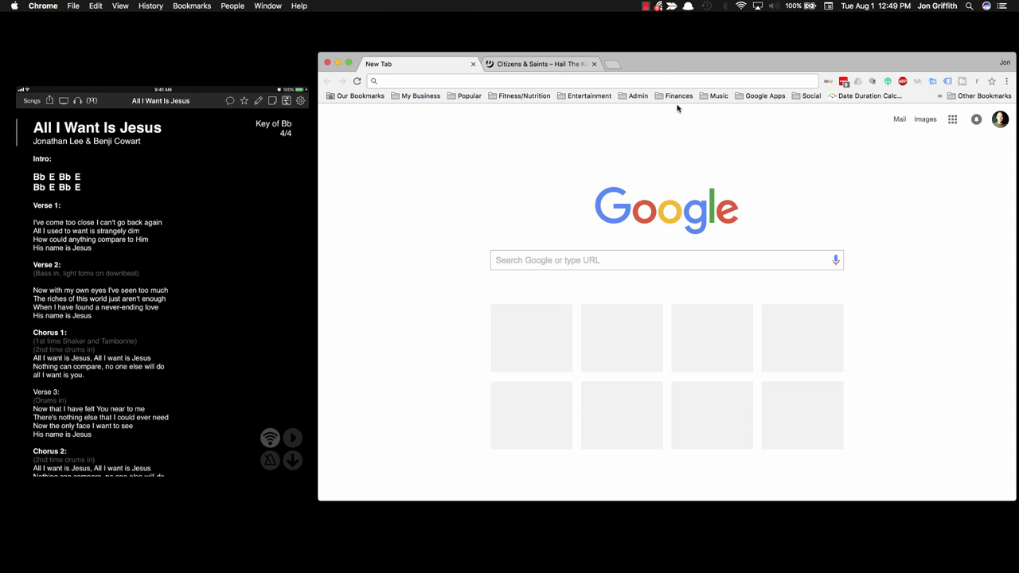
# Step: Show OnSong's enabled Console screen with its local network address for a computer browser
pyautogui.moveTo(187, 174)
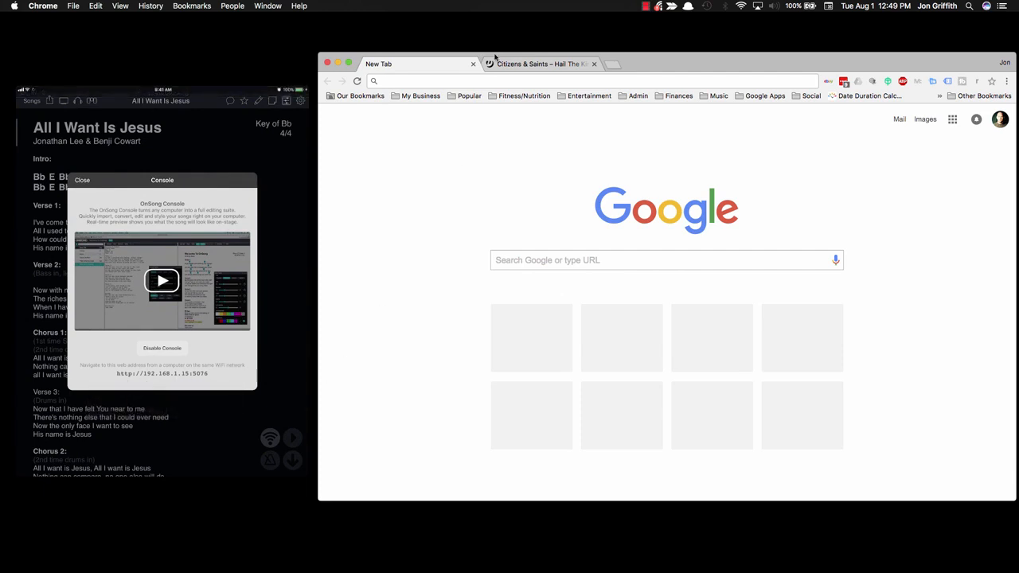
pyautogui.click(507, 80)
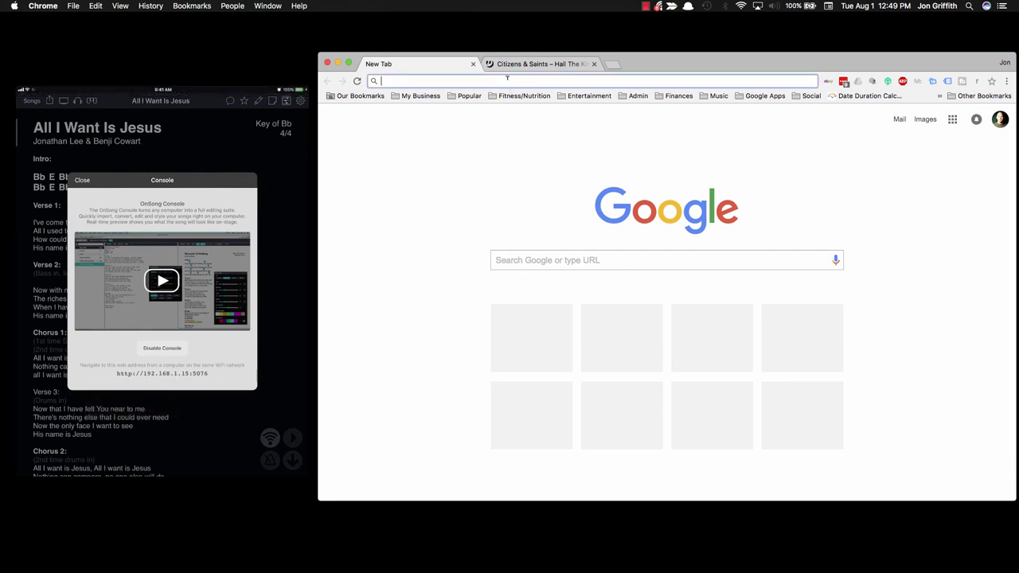
pyautogui.write('http:/')
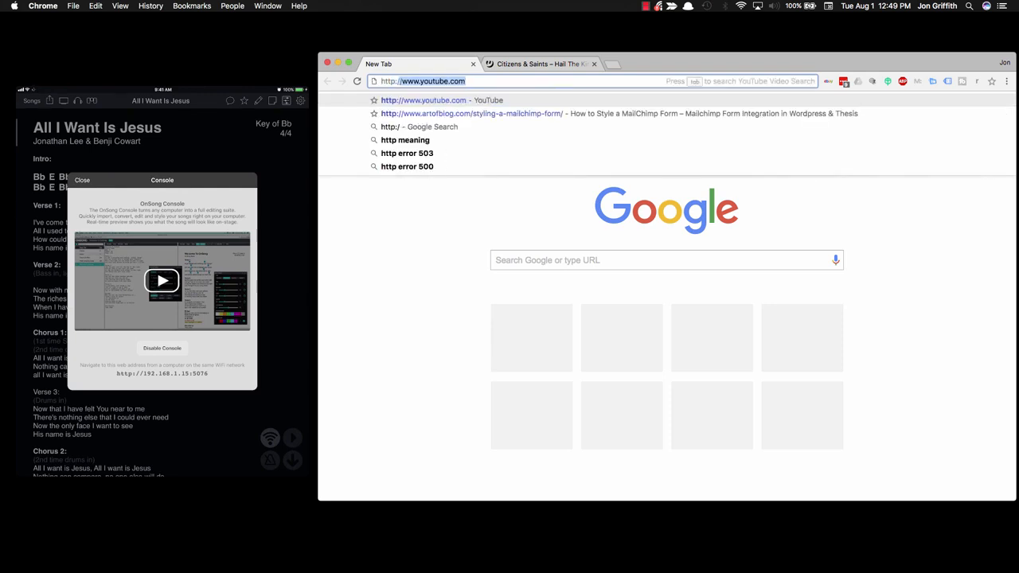
pyautogui.write('/192.168.')
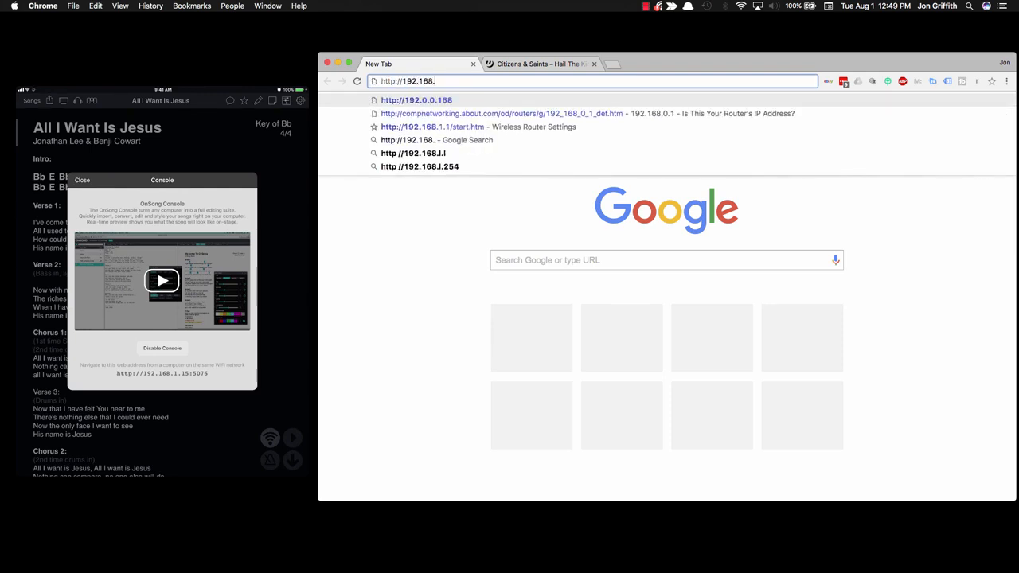
pyautogui.write('1.15.')
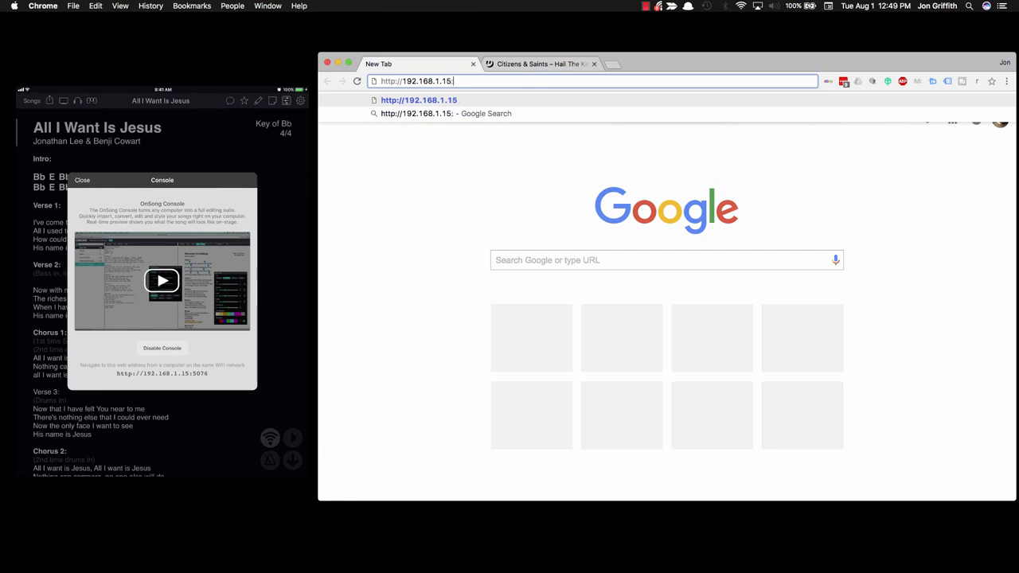
pyautogui.write('5076')
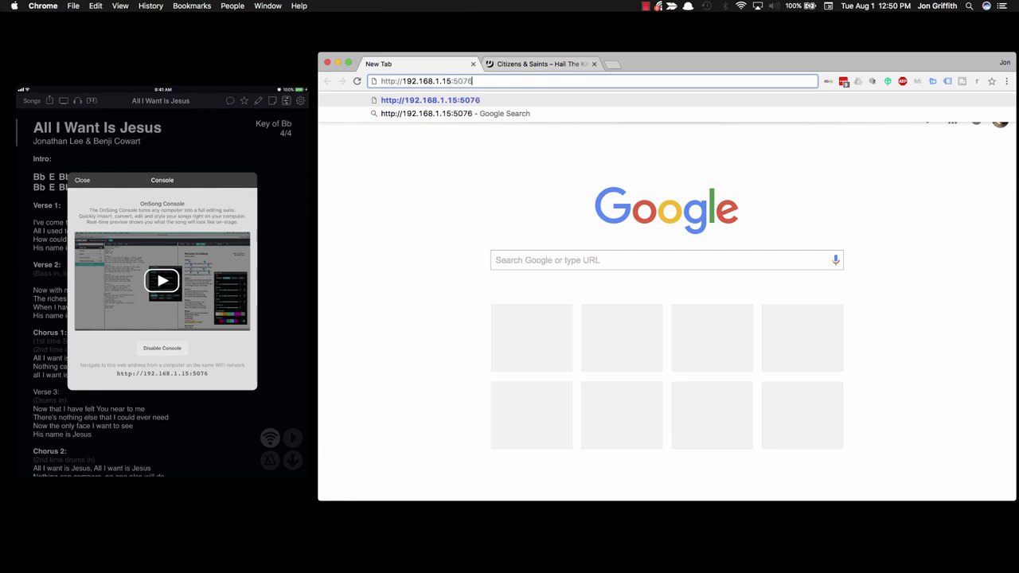
pyautogui.press('Return')
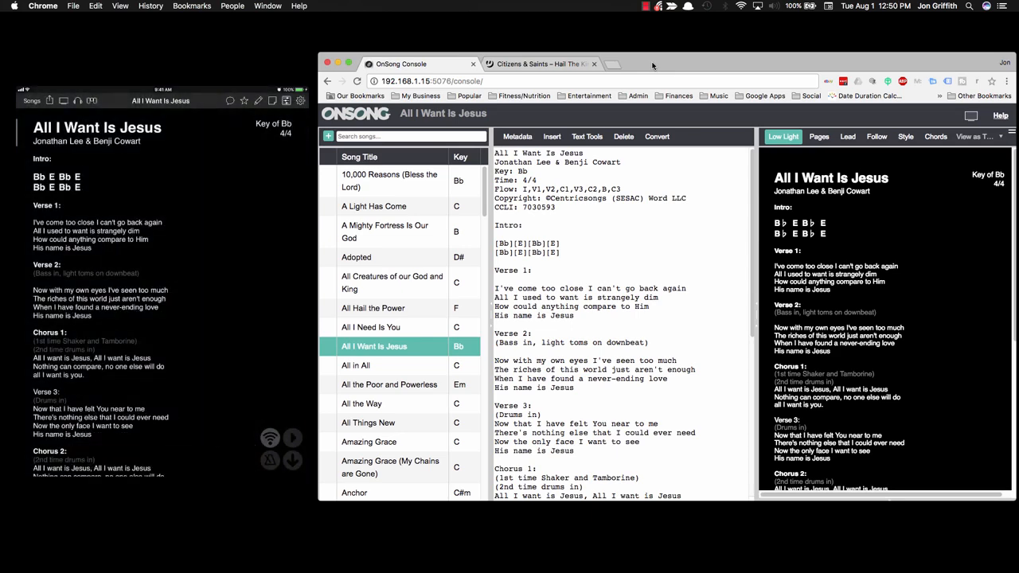
# Step: Filter the song library by 'hail' and bring up the Add Songs Palette
pyautogui.click(410, 135)
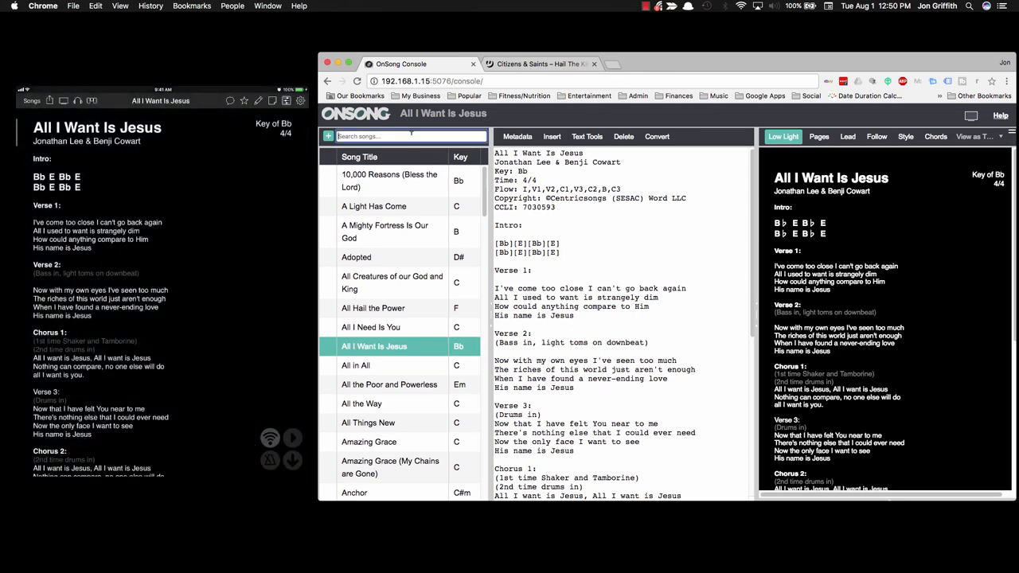
pyautogui.write('hail')
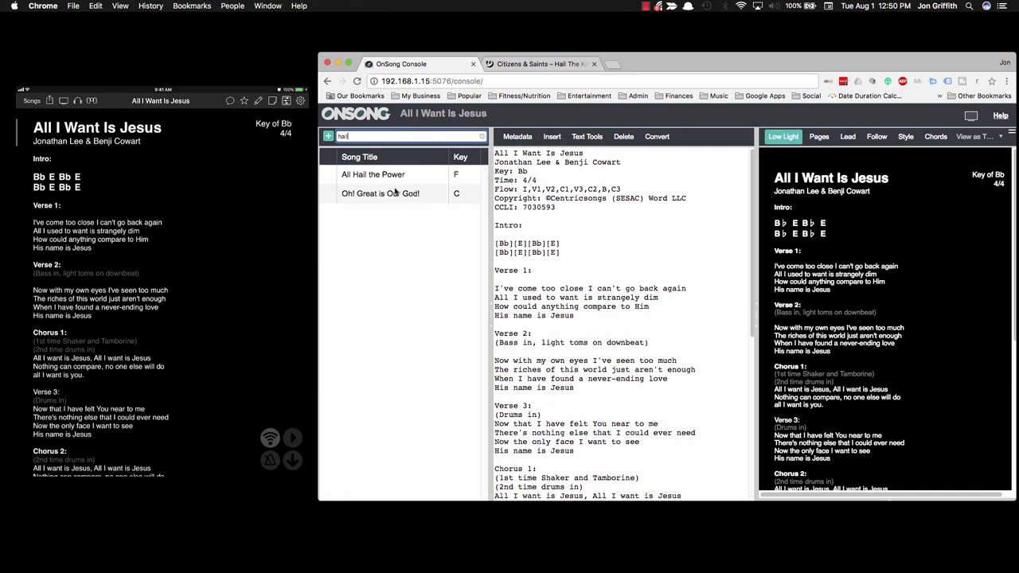
pyautogui.click(328, 136)
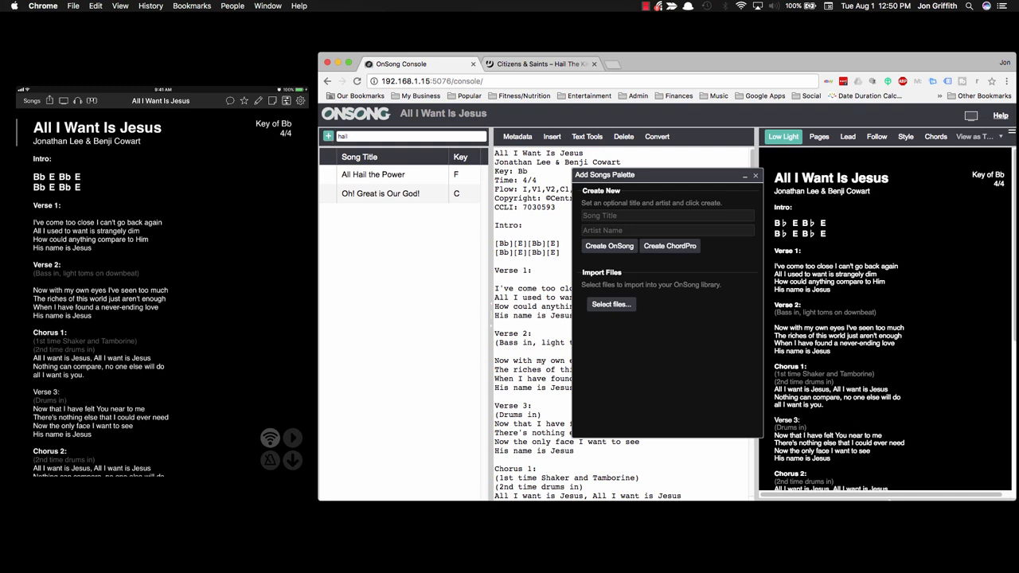
# Step: Create the song 'Hail The King' with artist 'Citizens & Saints'
pyautogui.click(624, 214)
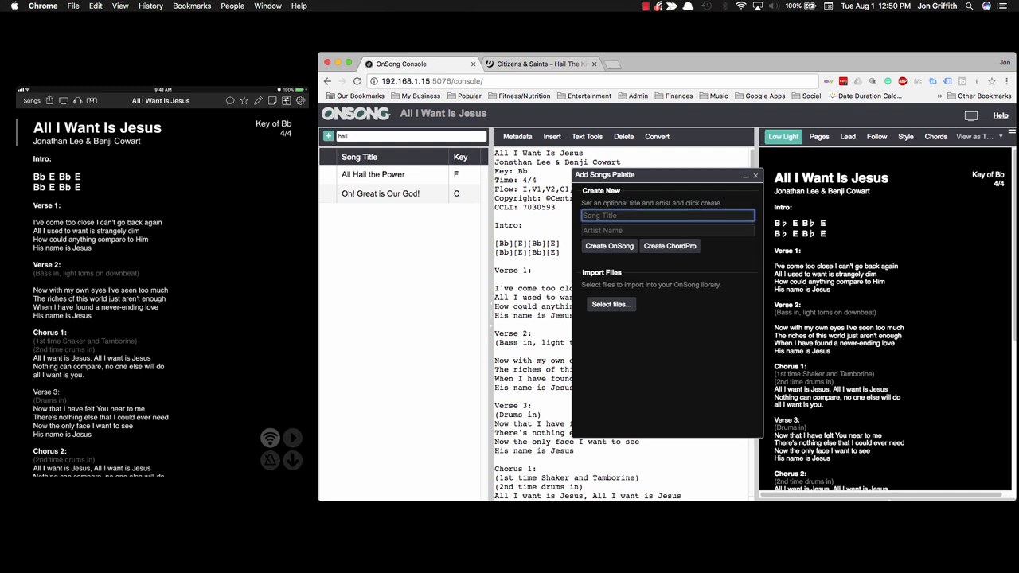
pyautogui.press('Down')
pyautogui.write('Hail')
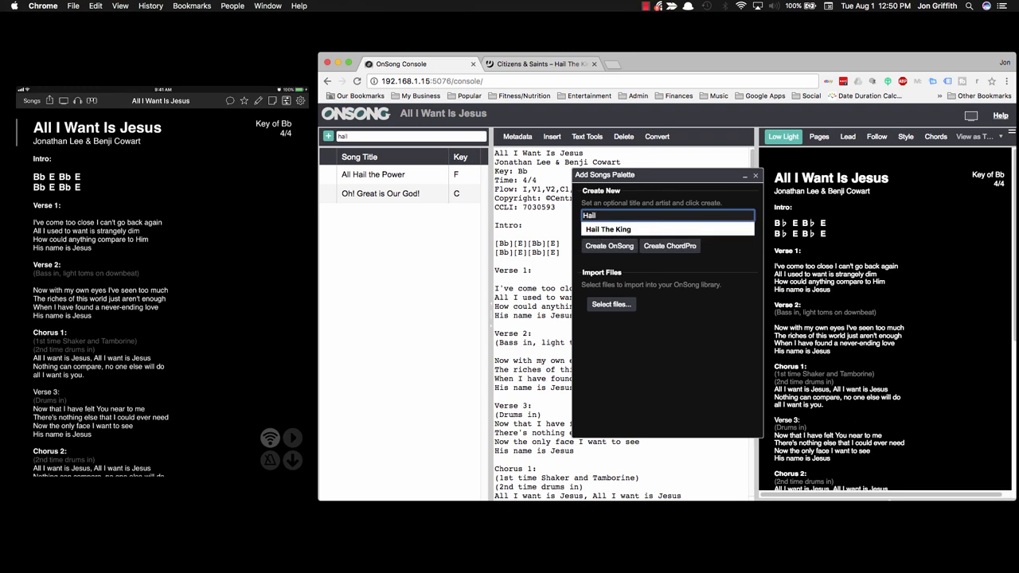
pyautogui.press('Down')
pyautogui.press('Tab')
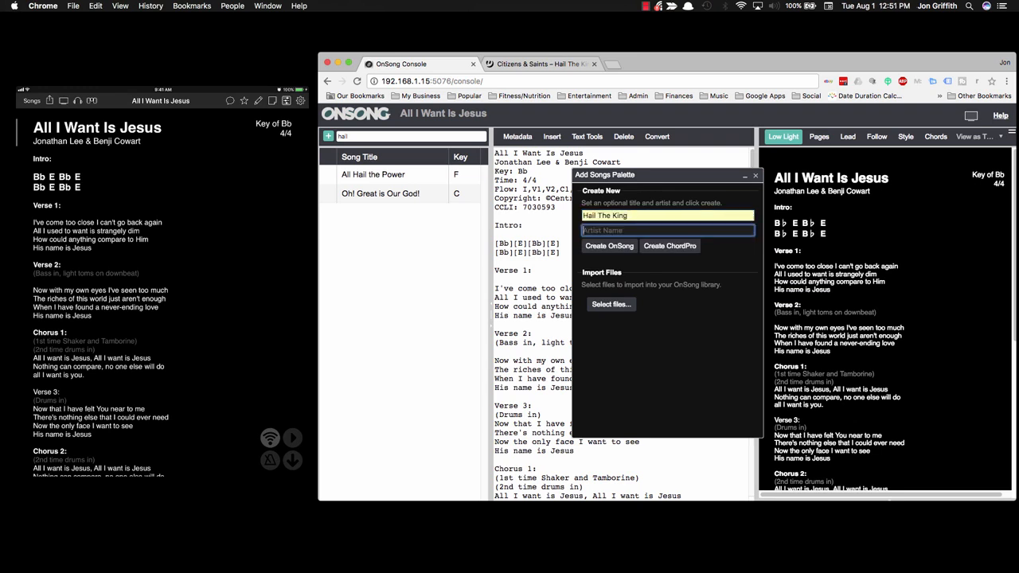
pyautogui.write('Citizens & Saints')
pyautogui.click(612, 247)
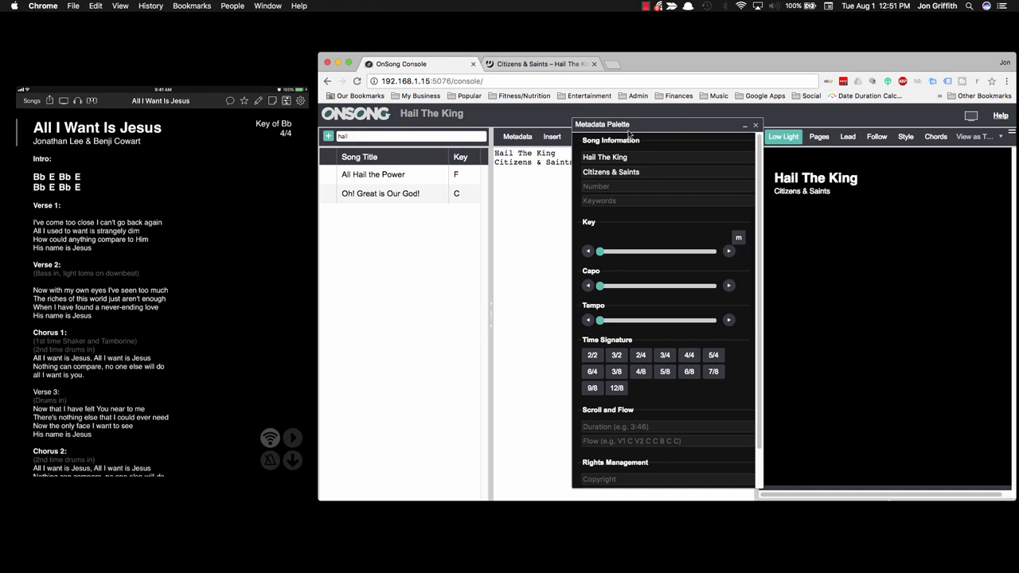
# Step: In the Metadata Palette, set the key to C and the time signature to 4/4
pyautogui.moveTo(628, 126); pyautogui.dragTo(615, 118)
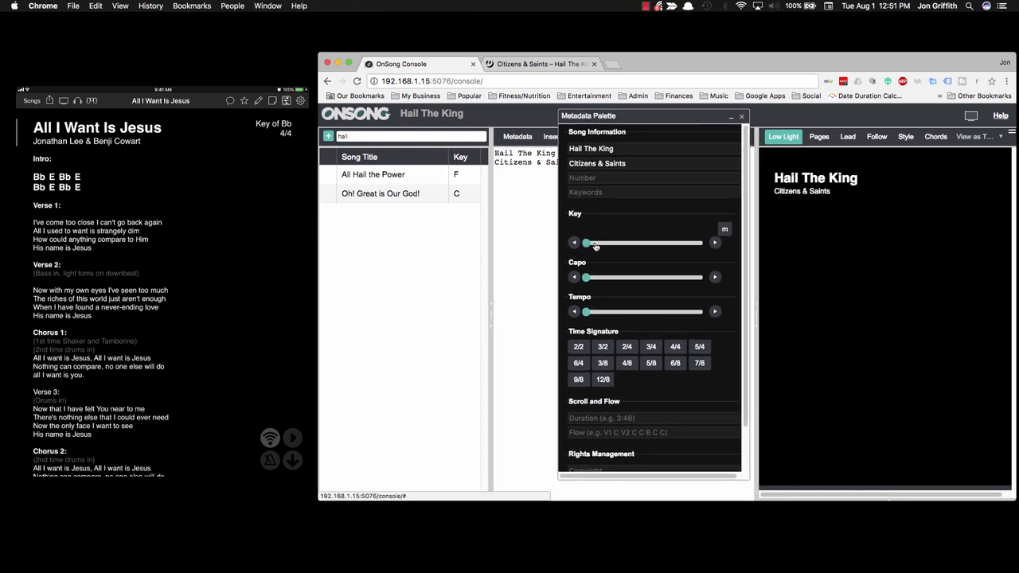
pyautogui.moveTo(587, 245); pyautogui.dragTo(593, 246)
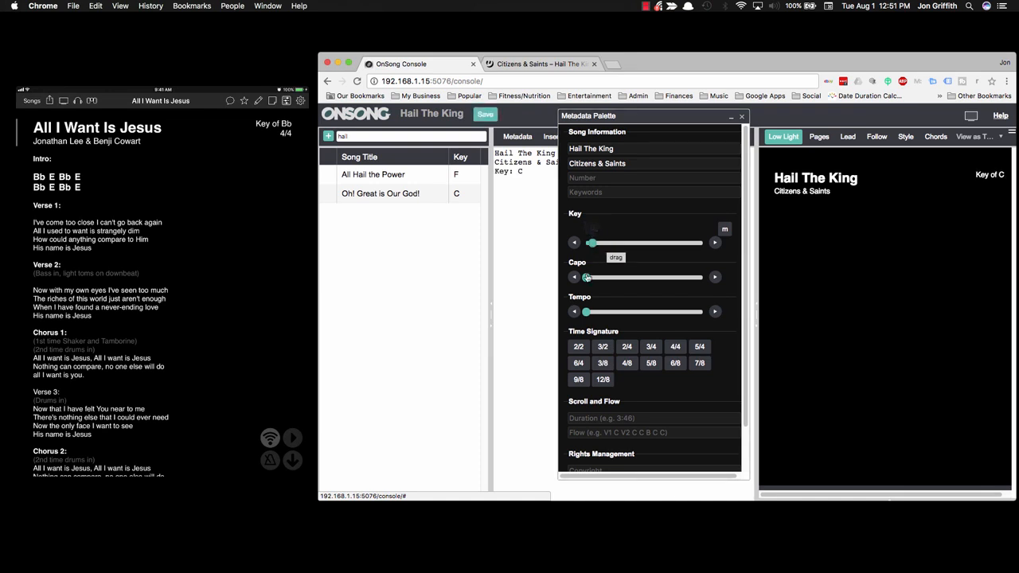
pyautogui.click(675, 346)
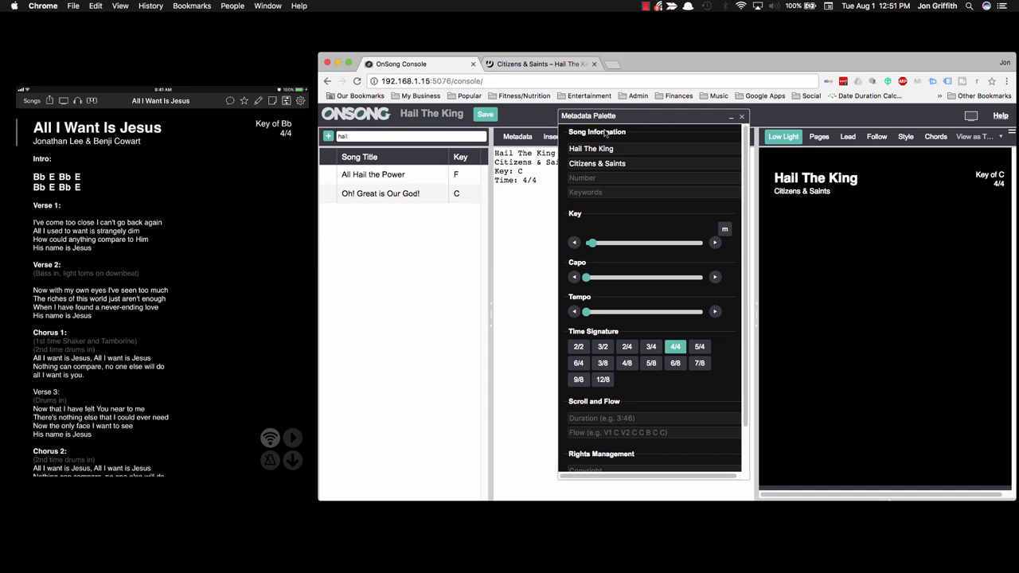
pyautogui.click(628, 418)
pyautogui.scroll(-2, 668, 382)
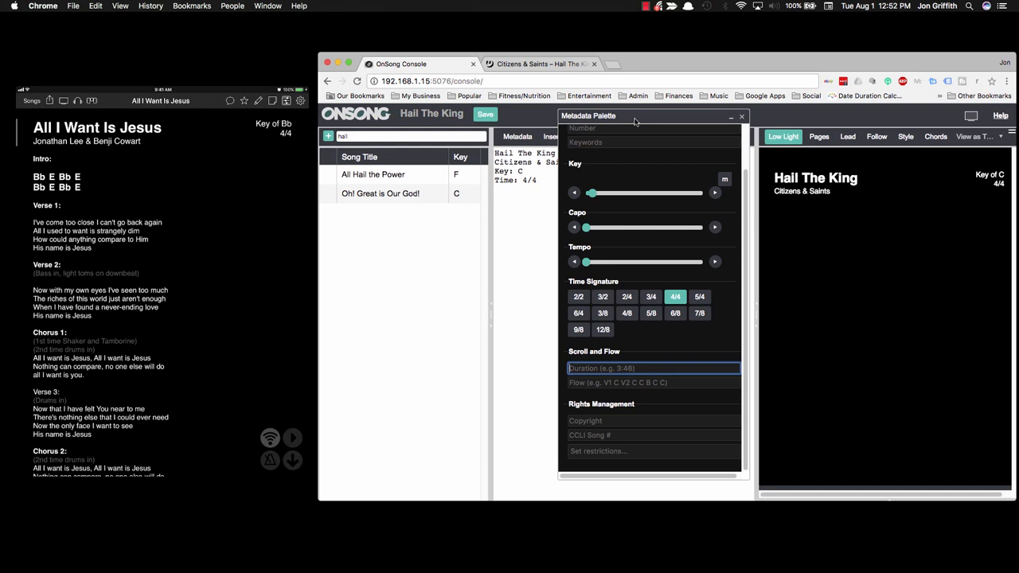
pyautogui.click(596, 381)
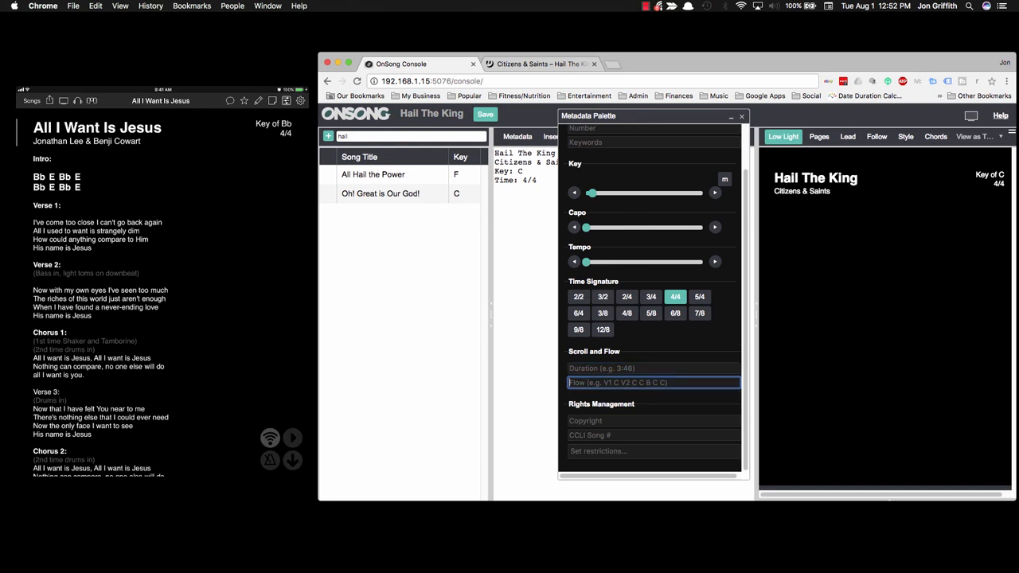
pyautogui.moveTo(647, 121); pyautogui.dragTo(888, 133)
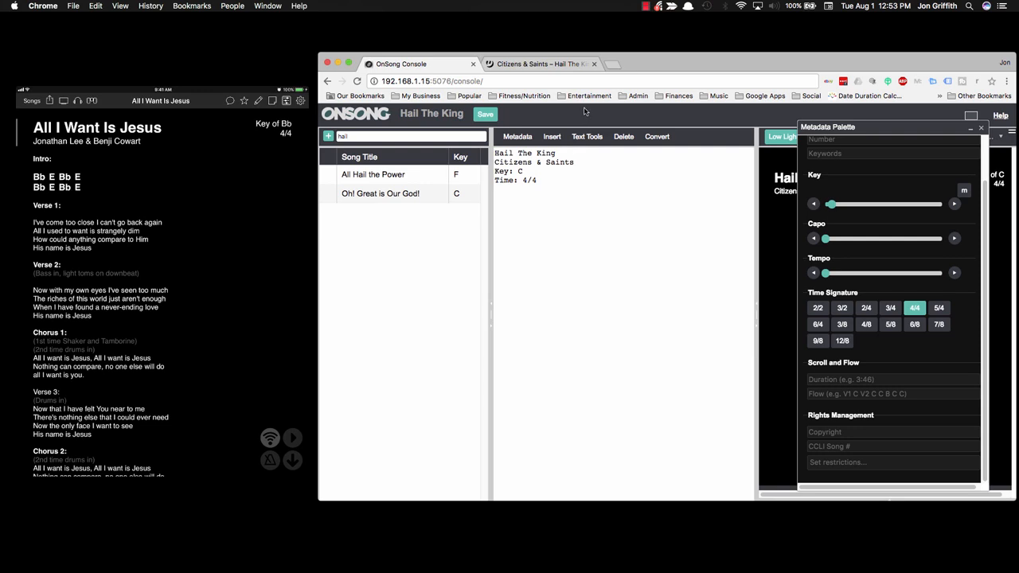
pyautogui.click(565, 204)
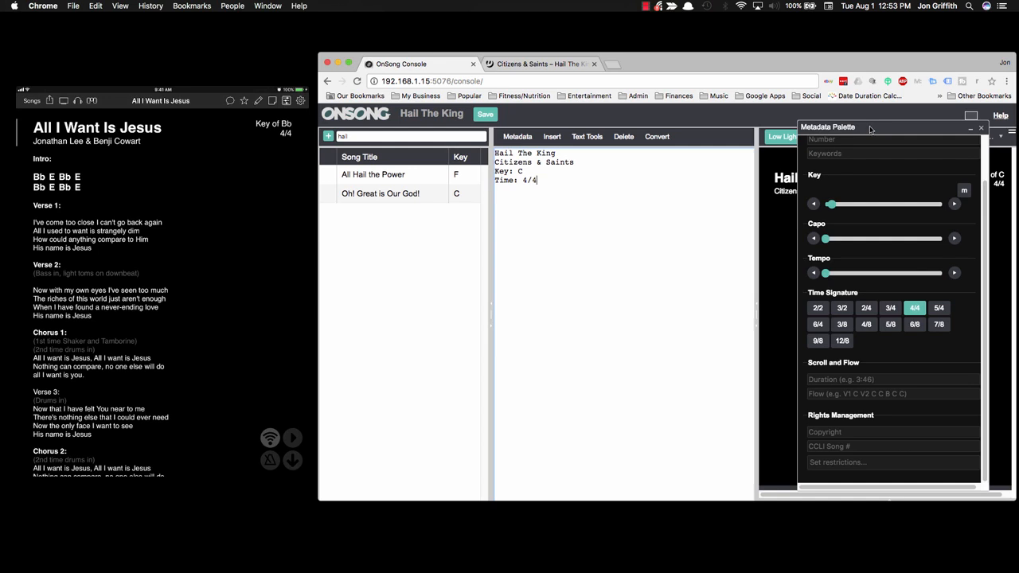
pyautogui.click(820, 394)
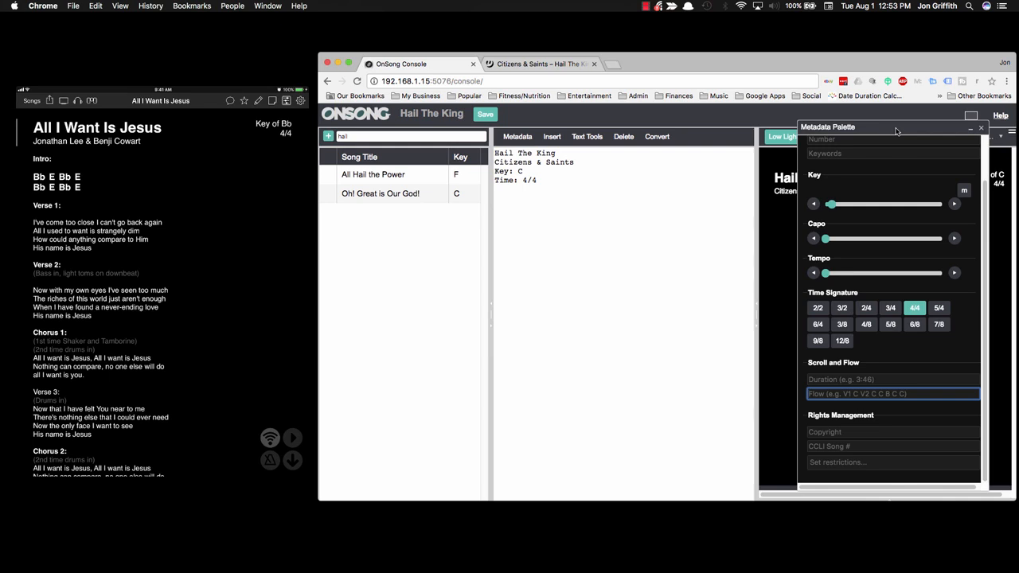
pyautogui.moveTo(896, 132); pyautogui.dragTo(866, 122)
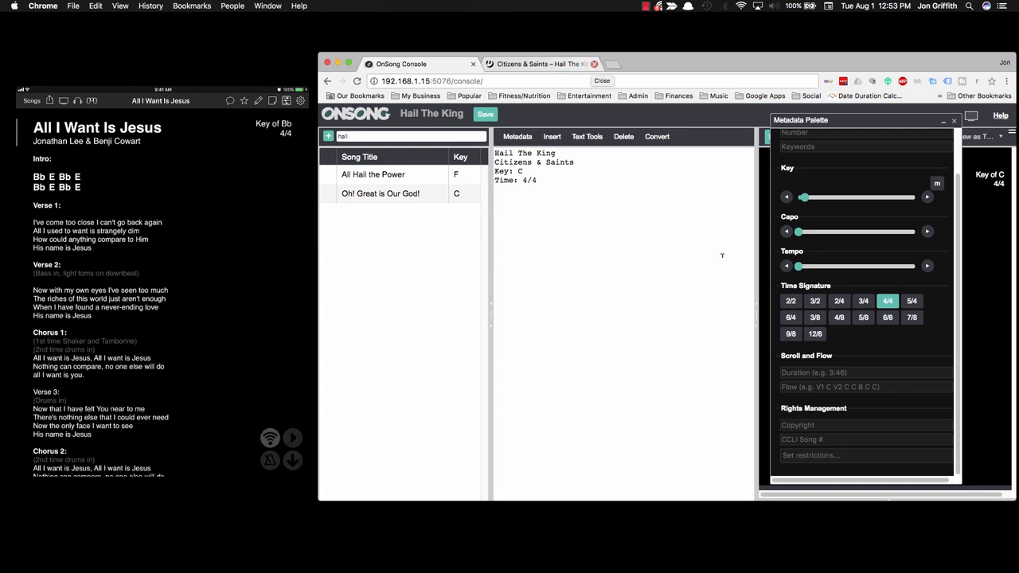
# Step: Enter the song flow I,V1,C,V2,R,B,R,R
pyautogui.click(803, 387)
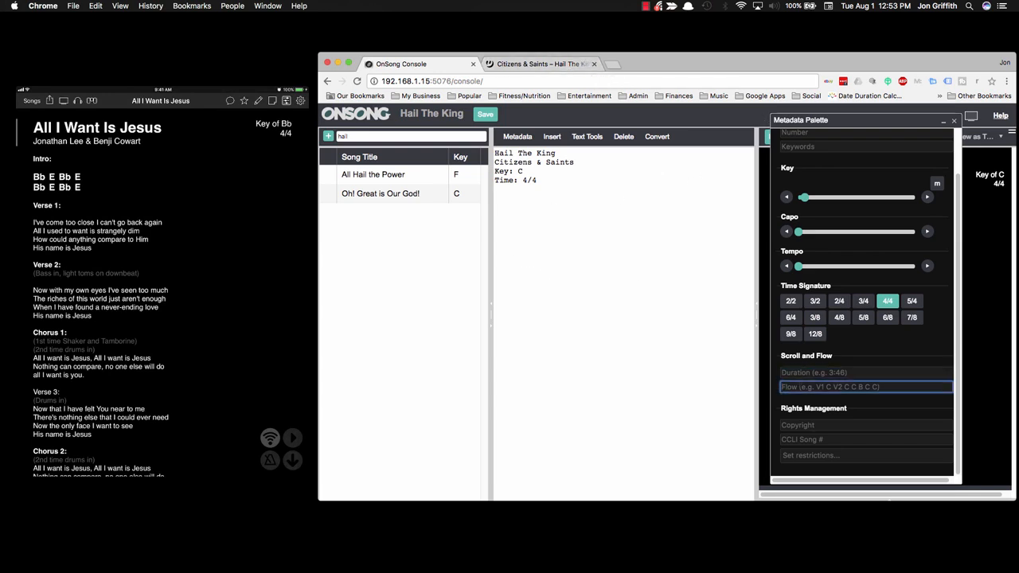
pyautogui.write('I,V1')
pyautogui.write(',C,V2,R,B,R,R')
pyautogui.press('Return')
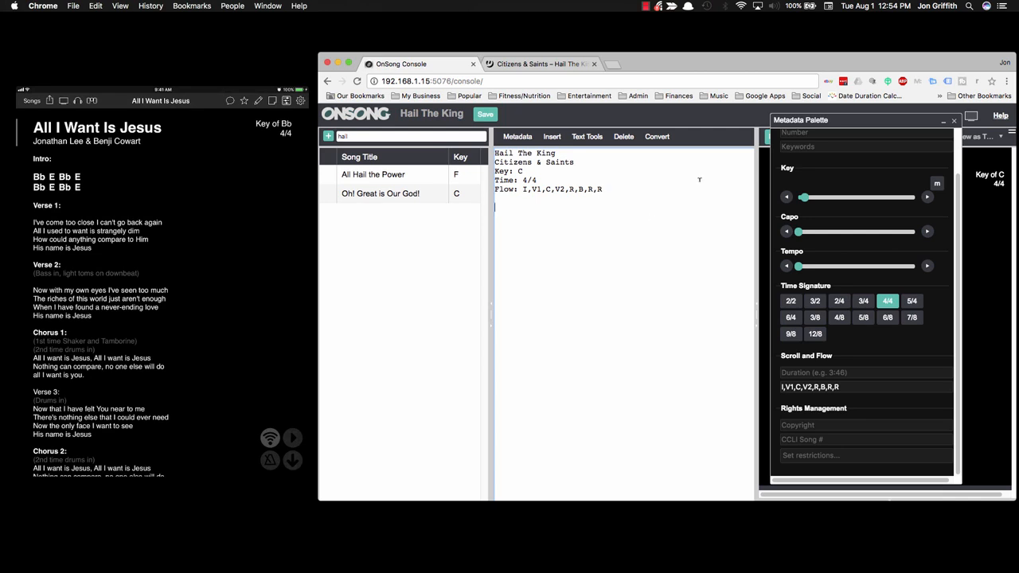
# Step: Enter CCLI song number 6534383
pyautogui.click(804, 425)
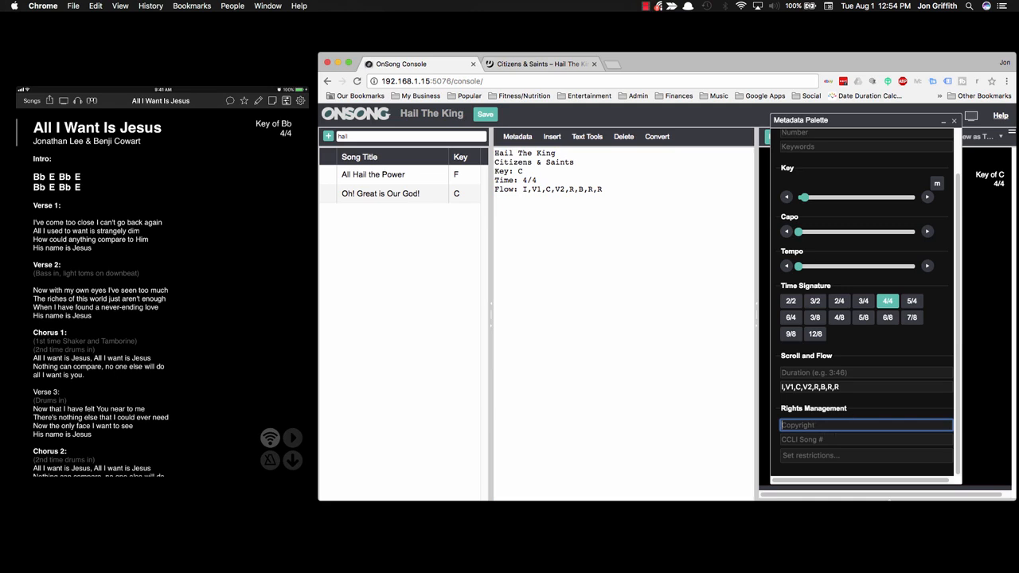
pyautogui.press('Tab')
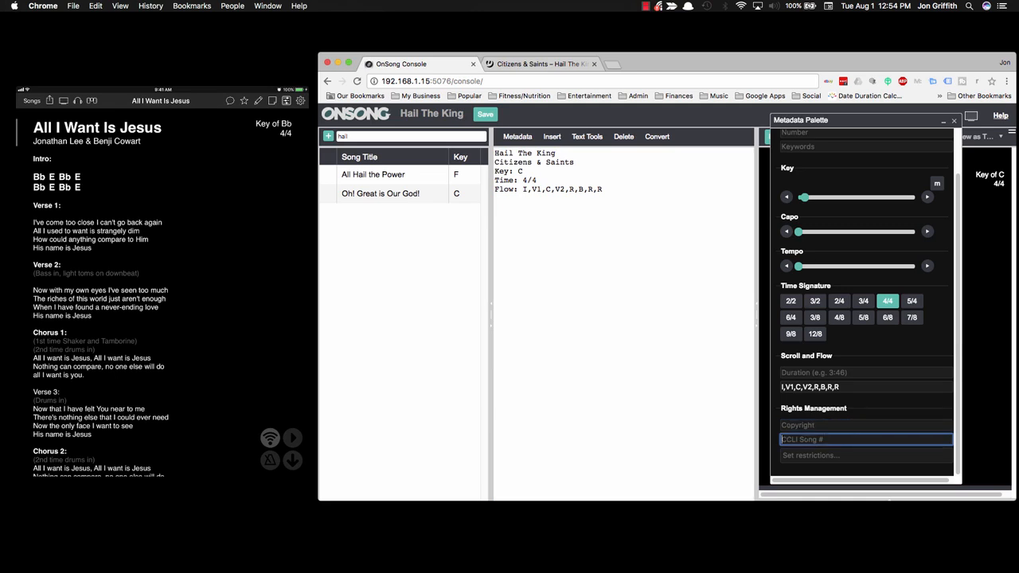
pyautogui.write('654')
pyautogui.write('5')
pyautogui.write('484')
pyautogui.press('BackSpace')
pyautogui.press('BackSpace')
pyautogui.press('BackSpace')
pyautogui.press('BackSpace')
pyautogui.press('BackSpace')
pyautogui.write('34383')
pyautogui.press('Tab')
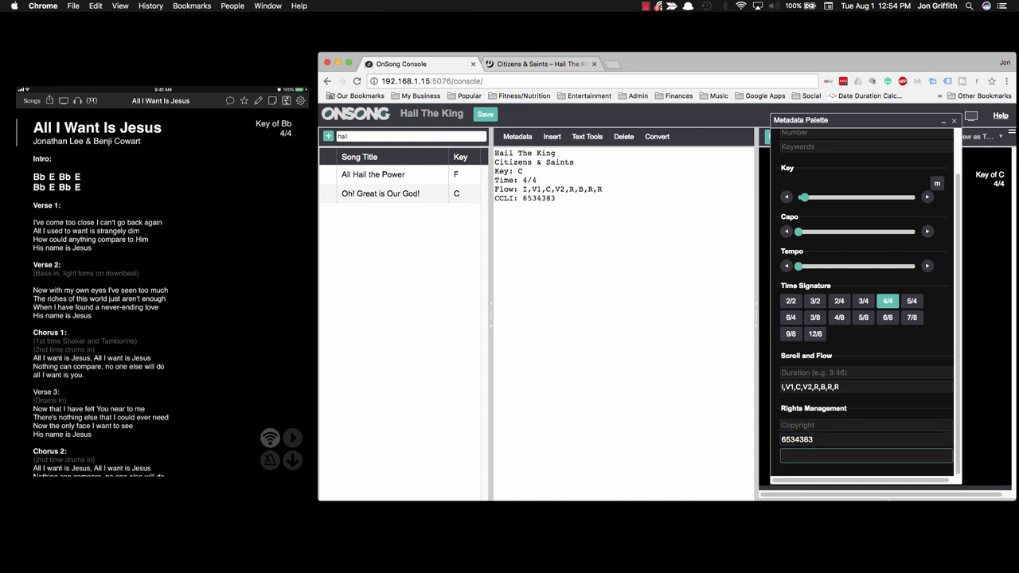
pyautogui.hotkey('shift', 'Tab')
pyautogui.hotkey('shift', 'Tab')
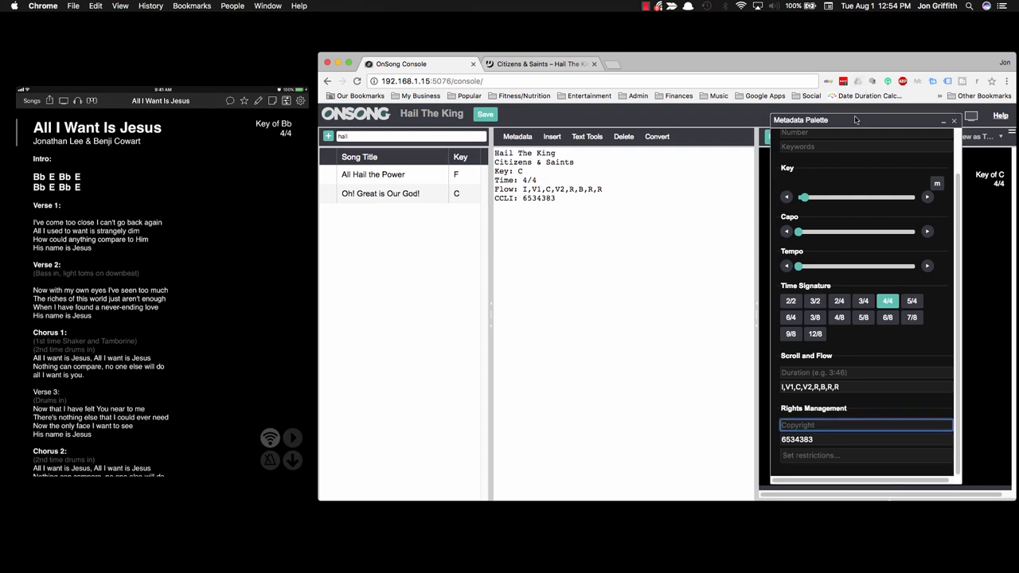
pyautogui.moveTo(855, 119); pyautogui.dragTo(604, 147)
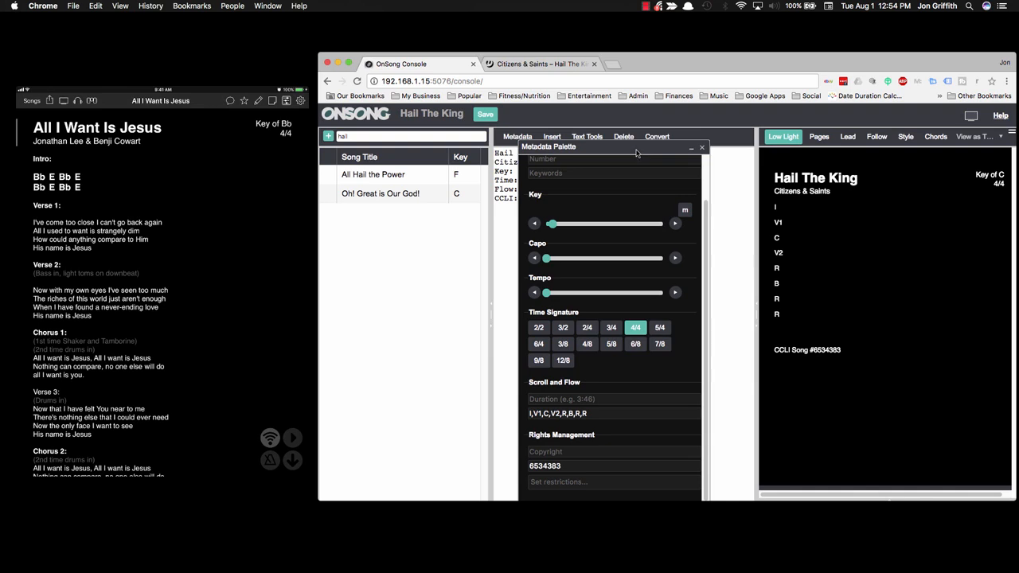
# Step: Insert Intro, Verse 1, Verse 2, Chorus and Bridge section headings from the insert palette
pyautogui.moveTo(635, 153); pyautogui.dragTo(883, 138)
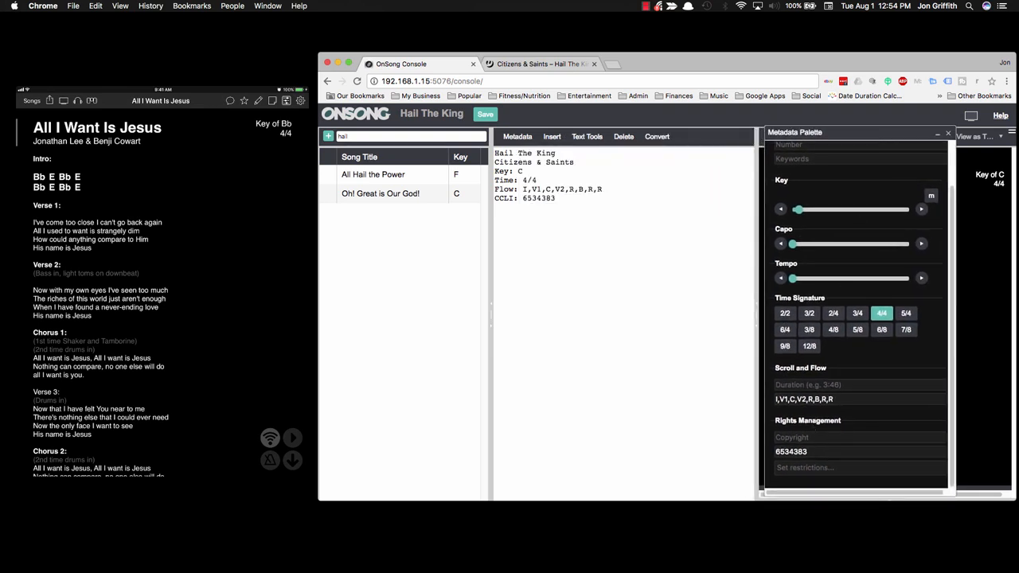
pyautogui.click(946, 136)
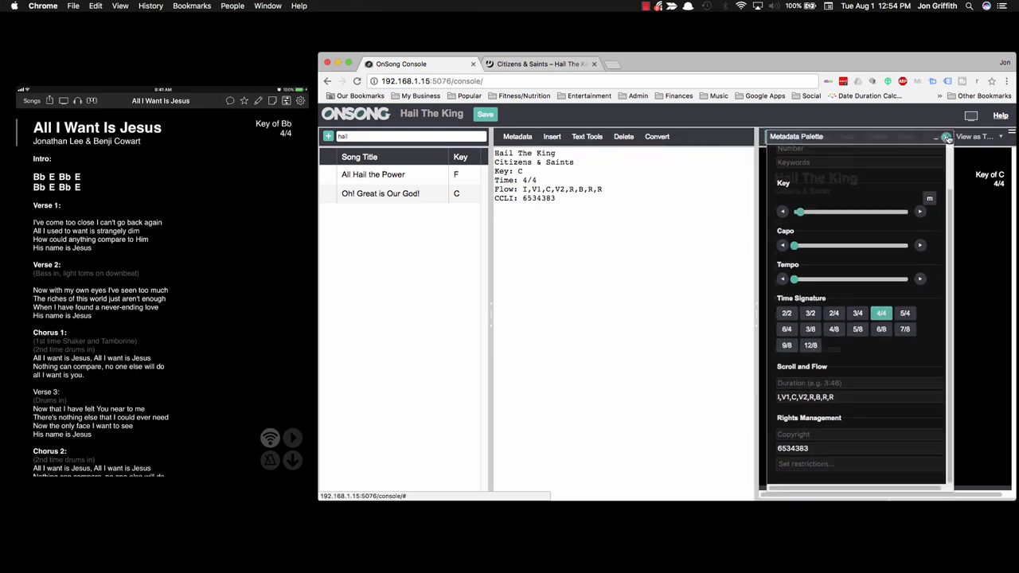
pyautogui.click(552, 137)
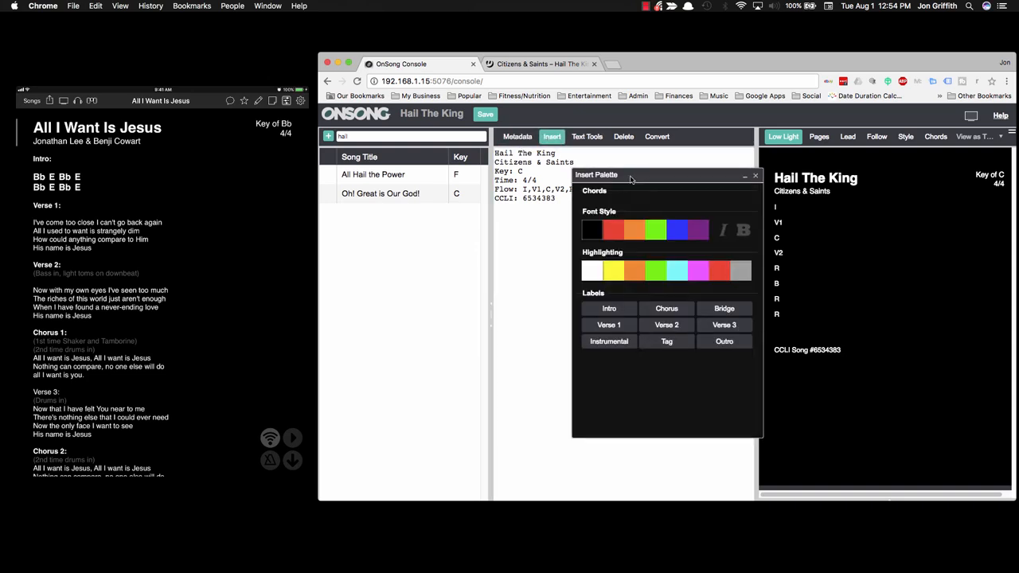
pyautogui.moveTo(631, 179); pyautogui.dragTo(381, 232)
pyautogui.moveTo(491, 157); pyautogui.dragTo(516, 158)
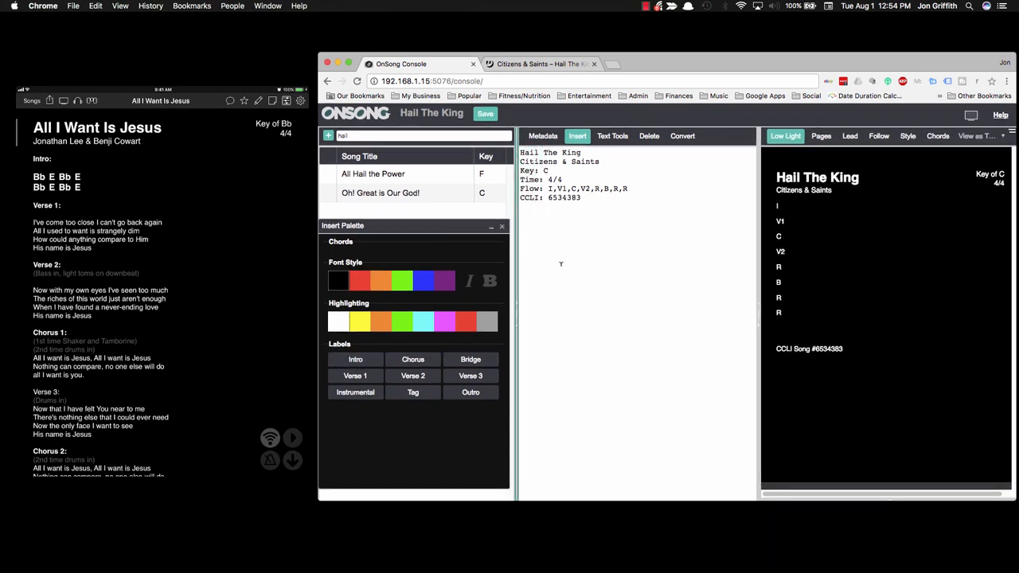
pyautogui.click(555, 193)
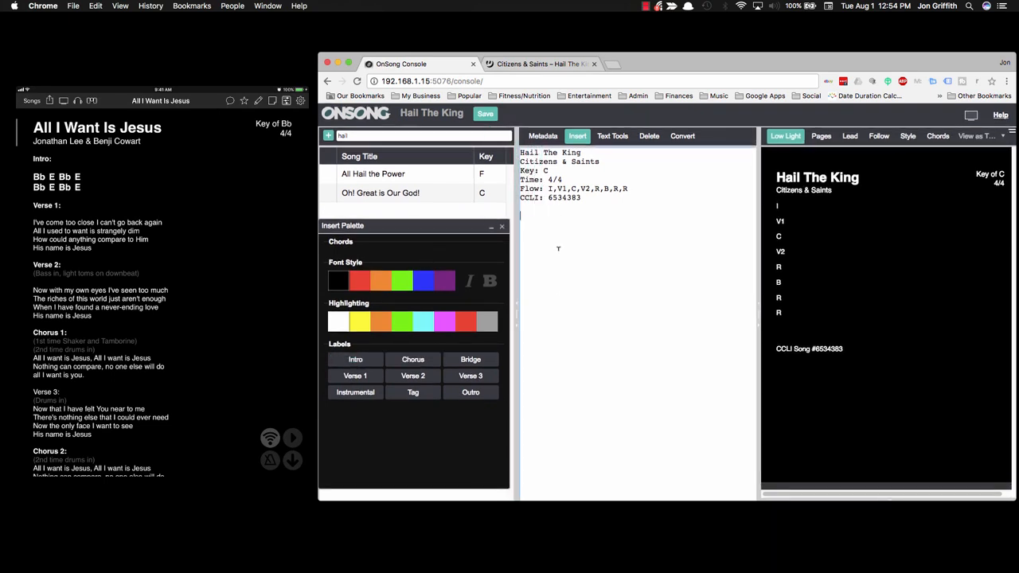
pyautogui.click(362, 360)
pyautogui.click(381, 382)
pyautogui.click(409, 382)
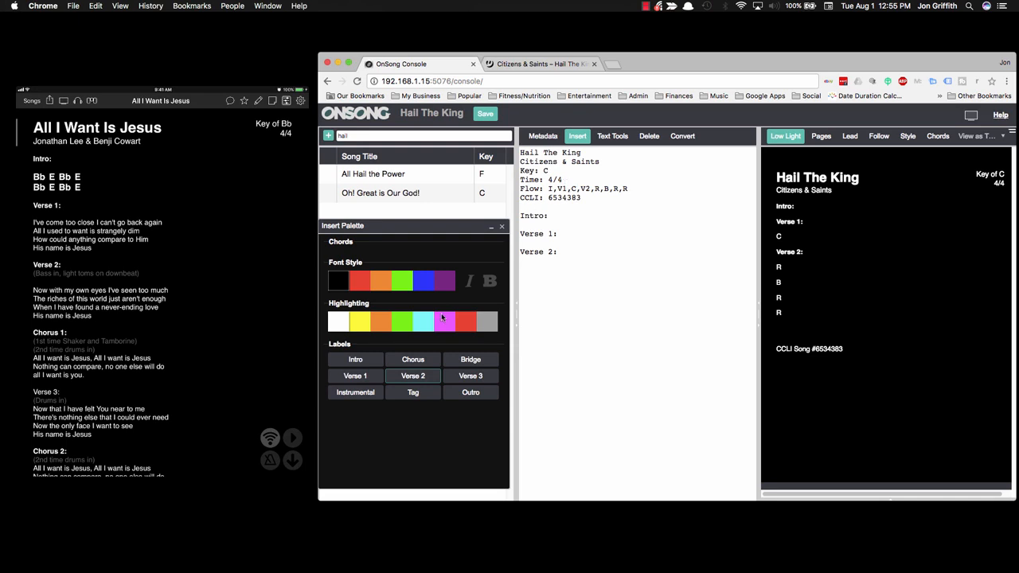
pyautogui.click(405, 360)
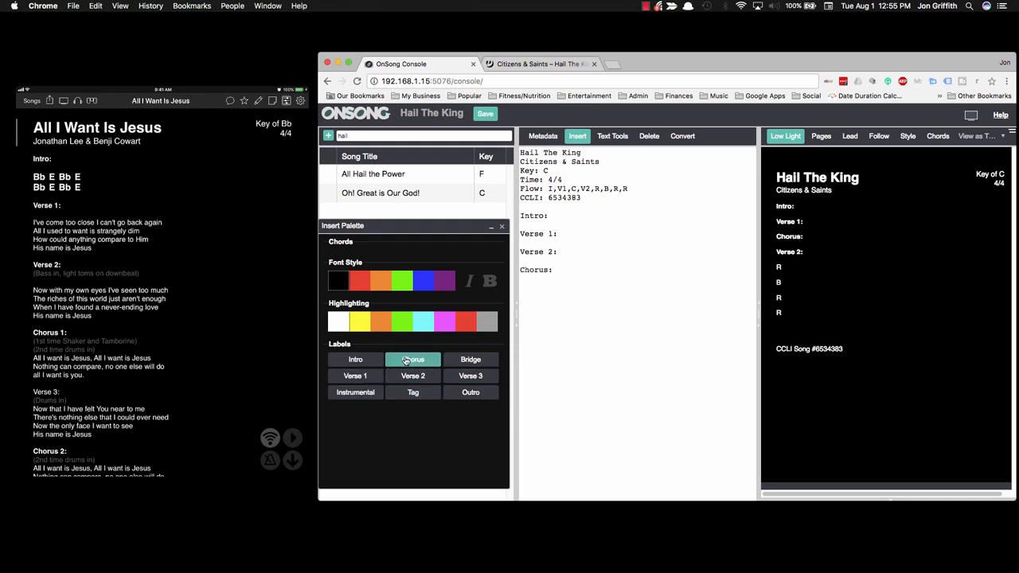
pyautogui.click(471, 363)
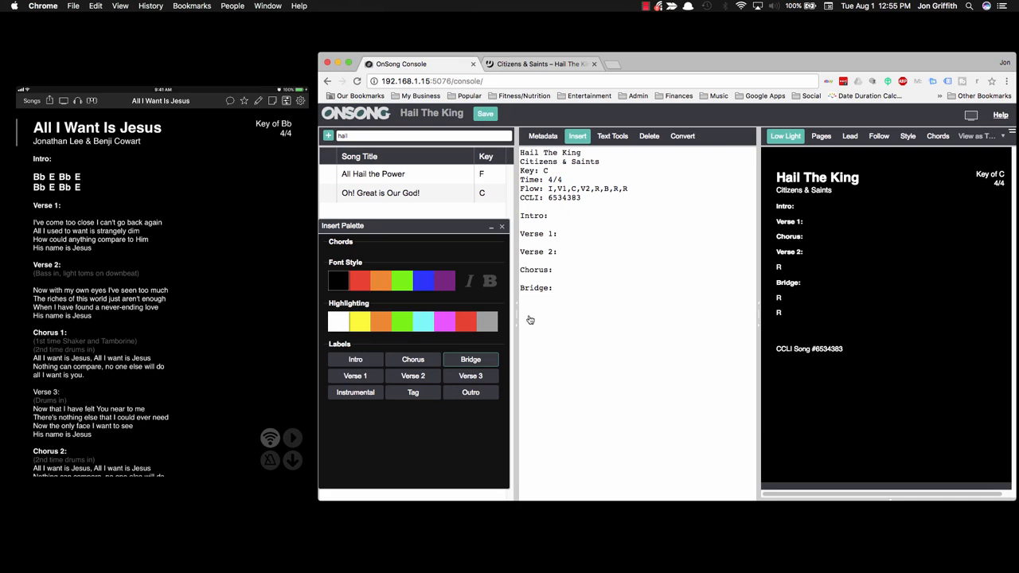
# Step: Type a Refrain: heading below Bridge, then edit the I entry in the Flow line
pyautogui.click(501, 226)
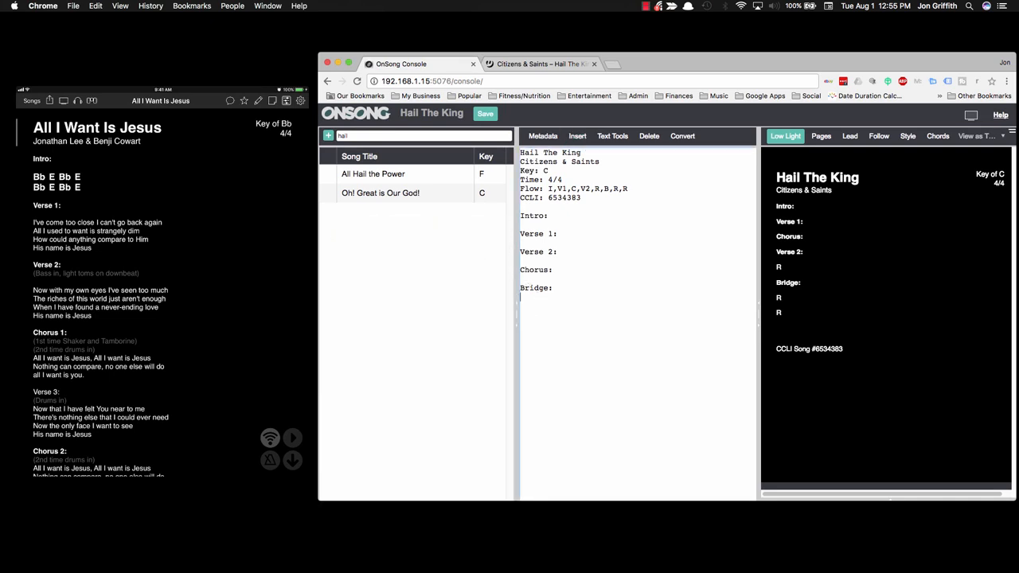
pyautogui.press('Return')
pyautogui.write('REFRA')
pyautogui.press('BackSpace')
pyautogui.press('BackSpace')
pyautogui.press('BackSpace')
pyautogui.press('BackSpace')
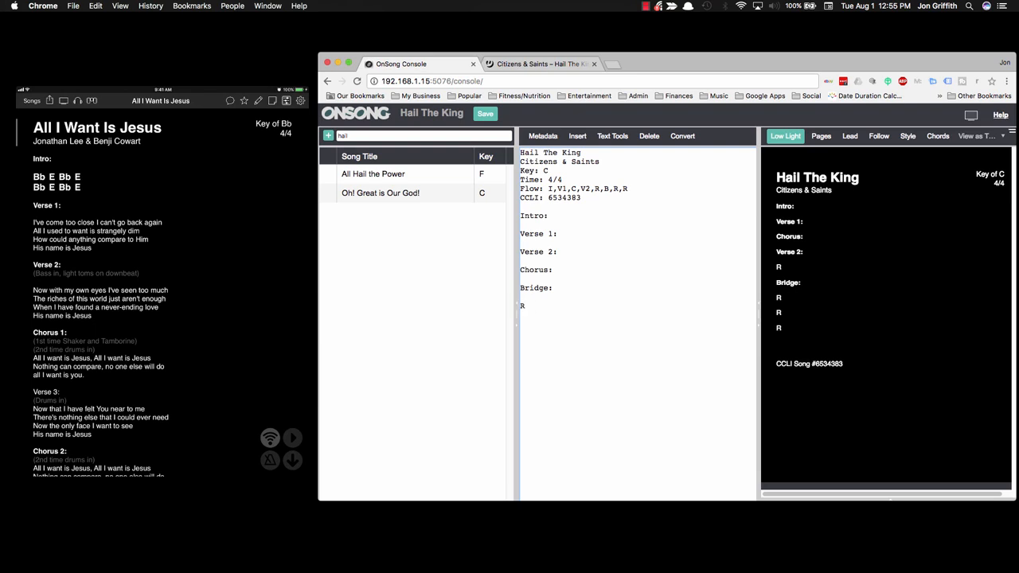
pyautogui.write('efrain:')
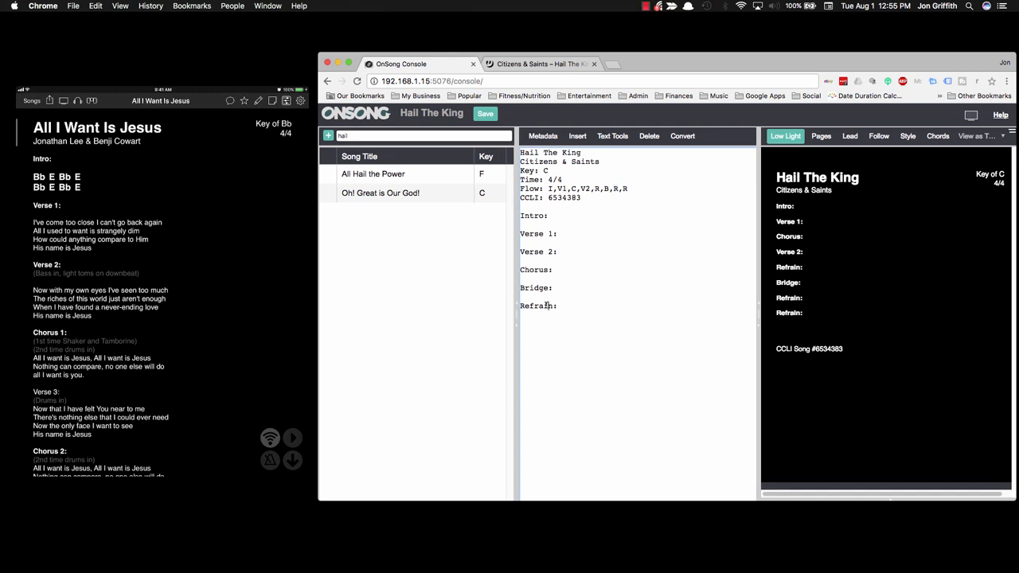
pyautogui.click(552, 189)
pyautogui.write('ntro')
pyautogui.press('BackSpace')
# Step: Type 'something in here' under Intro: and shorten the Flow entry back to I
pyautogui.click(551, 215)
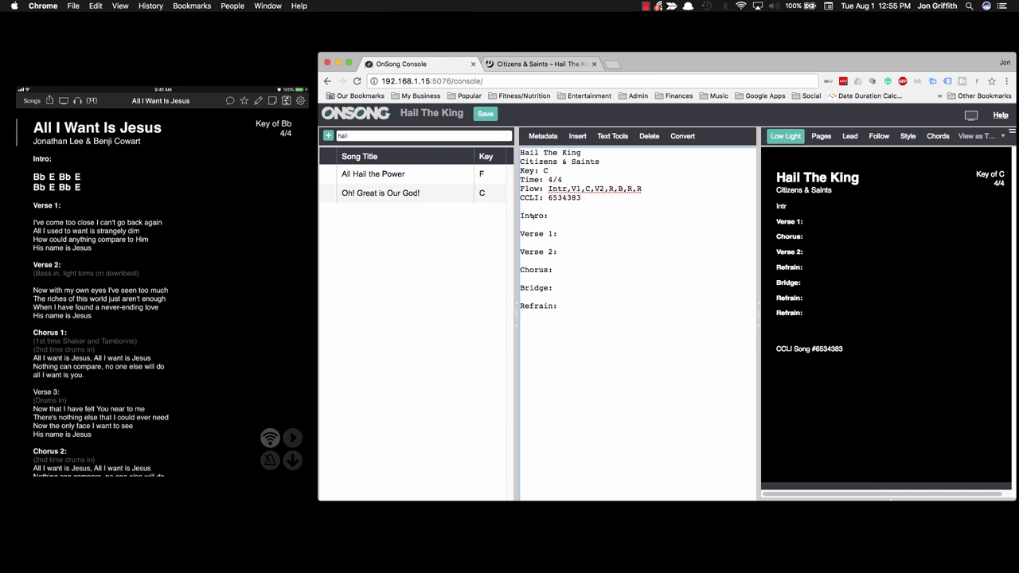
pyautogui.press('Return')
pyautogui.press('Return')
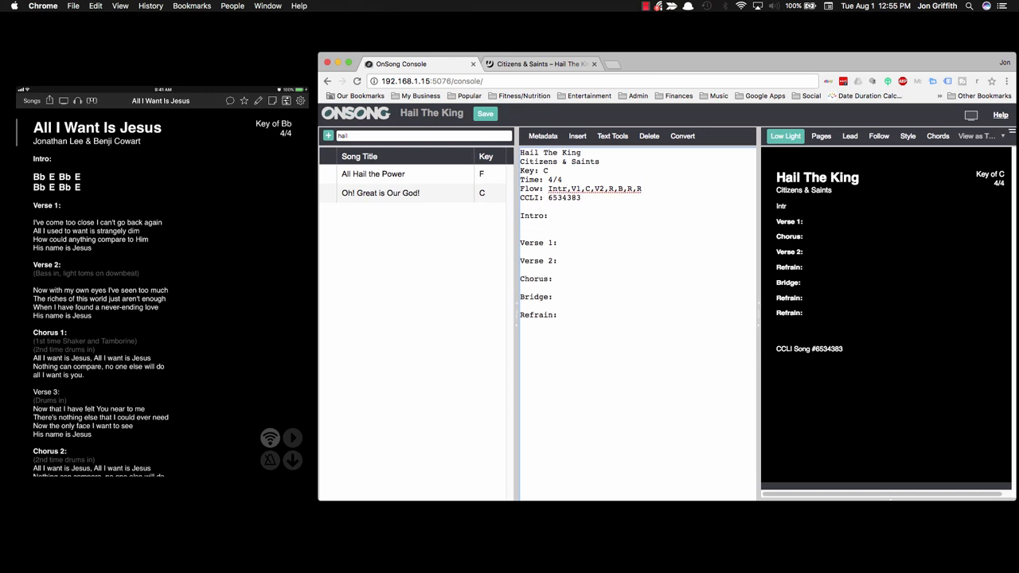
pyautogui.write('something in here')
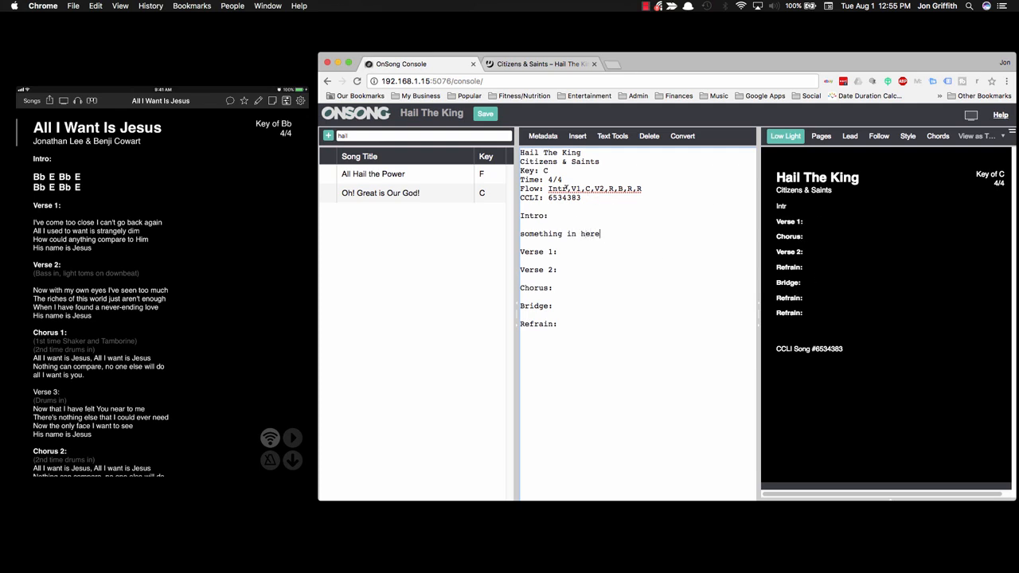
pyautogui.click(566, 189)
pyautogui.write('o')
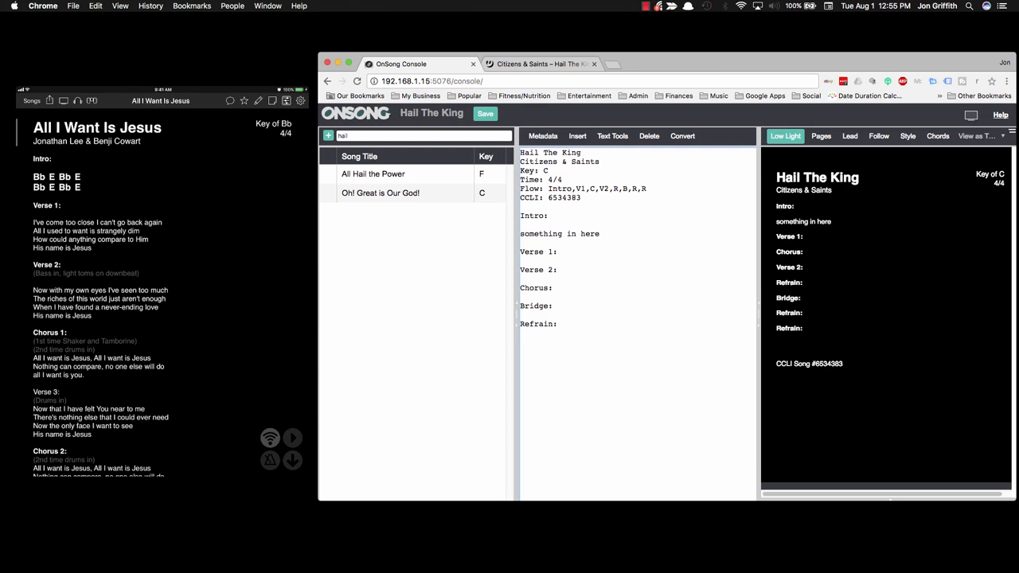
pyautogui.press('BackSpace')
pyautogui.press('BackSpace')
pyautogui.press('BackSpace')
pyautogui.press('BackSpace')
# Step: Delete the 'something in here' line, leaving a blank line under Intro
pyautogui.click(545, 215)
pyautogui.moveTo(601, 233); pyautogui.dragTo(520, 233)
pyautogui.press('BackSpace')
pyautogui.press('BackSpace')
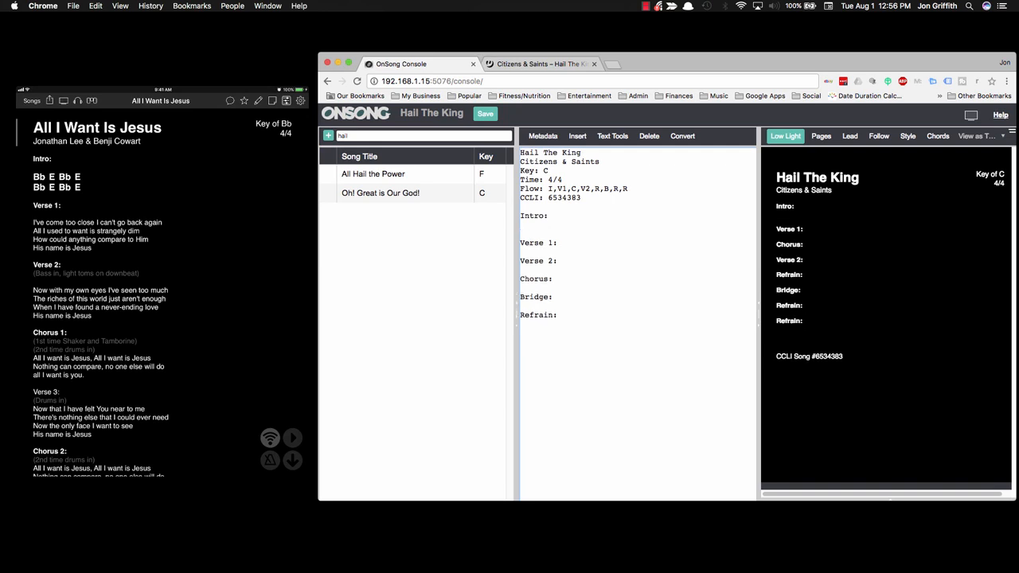
pyautogui.press('Return')
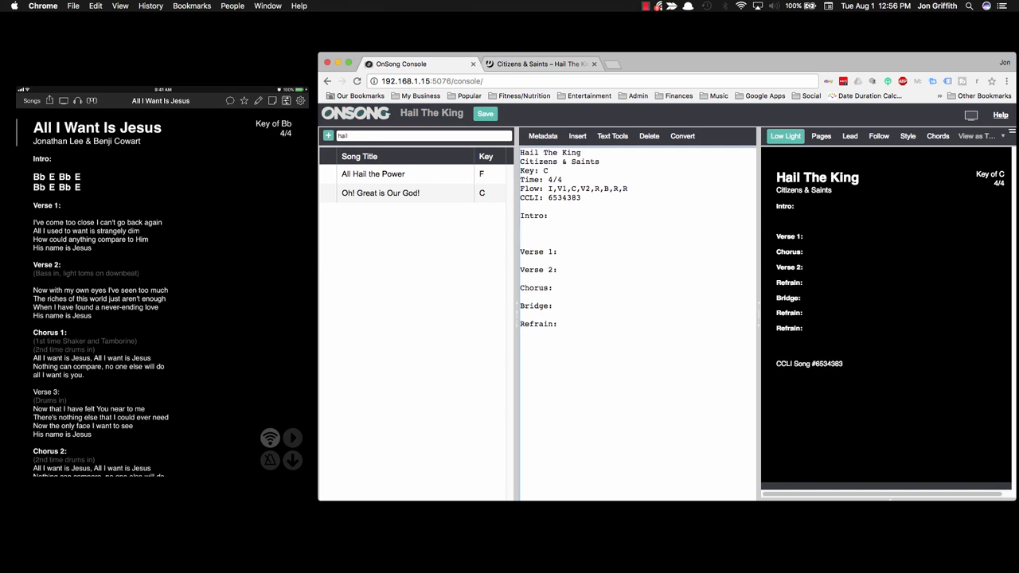
# Step: Copy the Genius lyrics from the first verse through the final Chorus 2
pyautogui.click(543, 66)
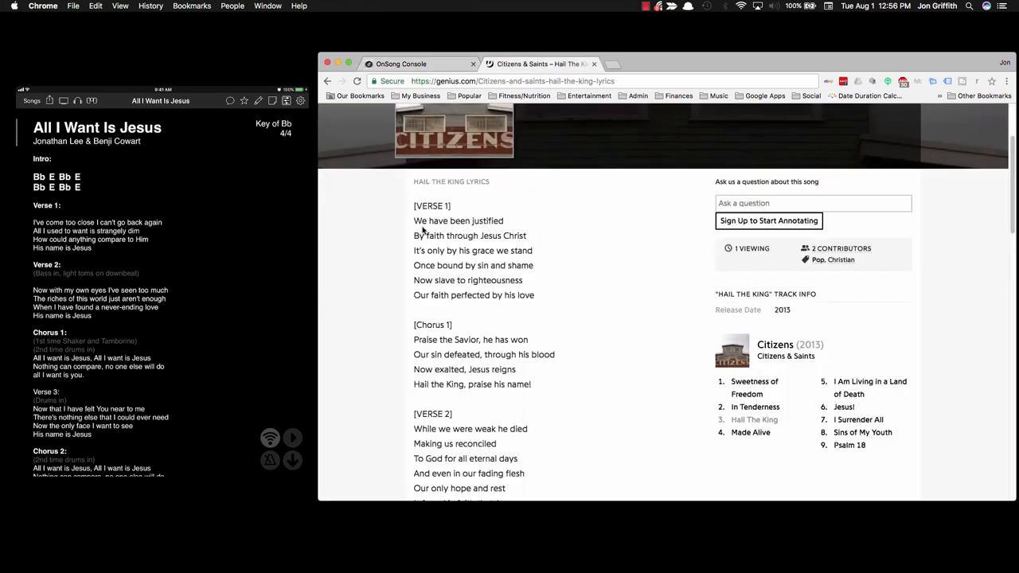
pyautogui.moveTo(415, 218); pyautogui.dragTo(465, 339)
pyautogui.scroll(-3, 465, 339)
pyautogui.scroll(-10, 467, 338)
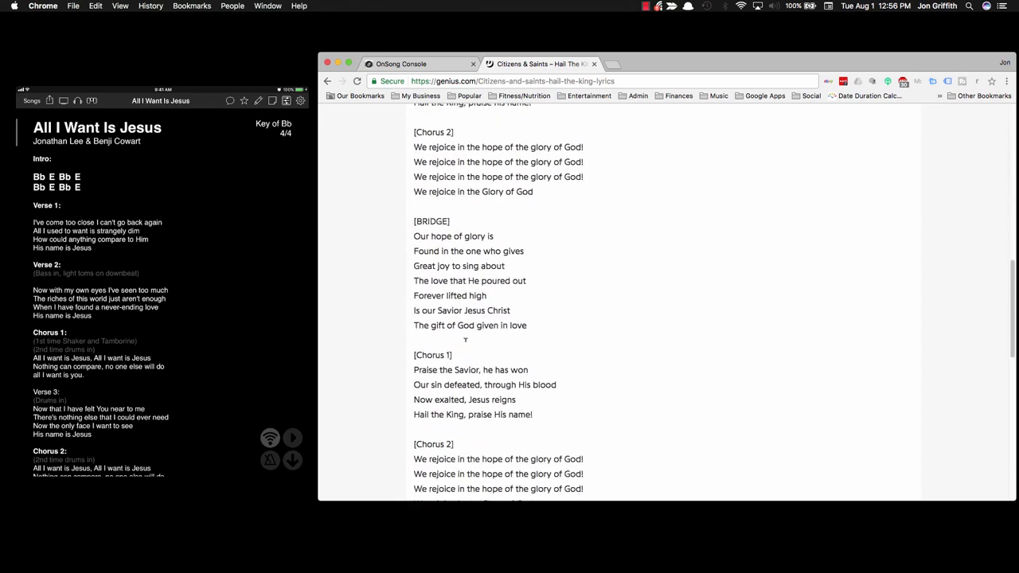
pyautogui.keyDown('shift'); pyautogui.click(537, 348); pyautogui.keyUp('shift')
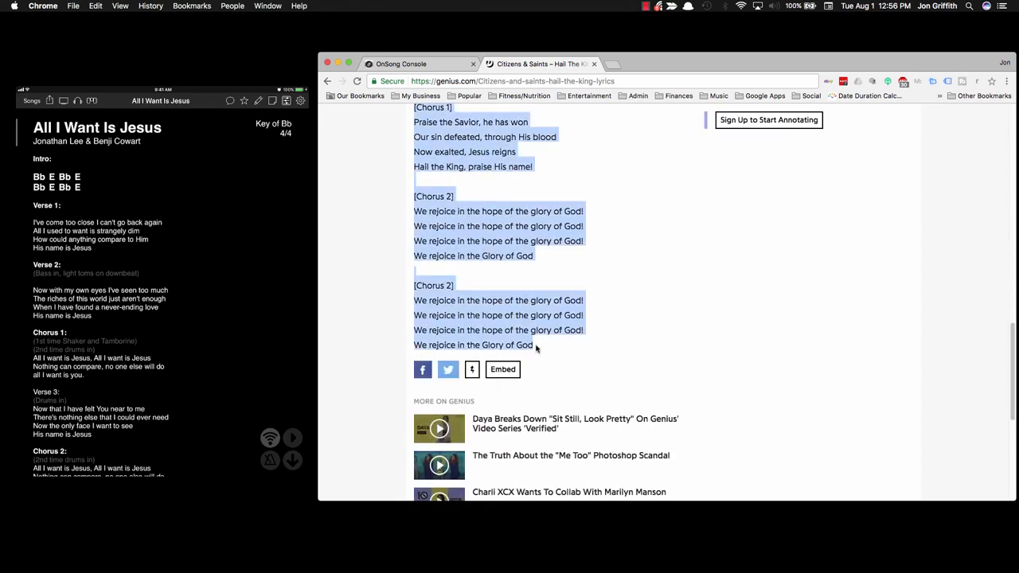
pyautogui.click(422, 77)
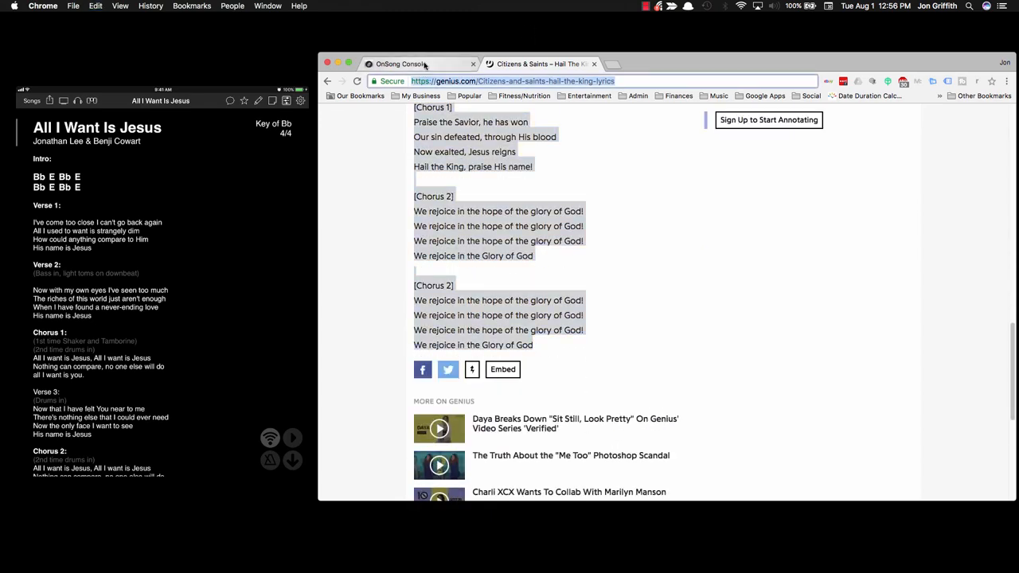
pyautogui.click(401, 63)
pyautogui.click(555, 351)
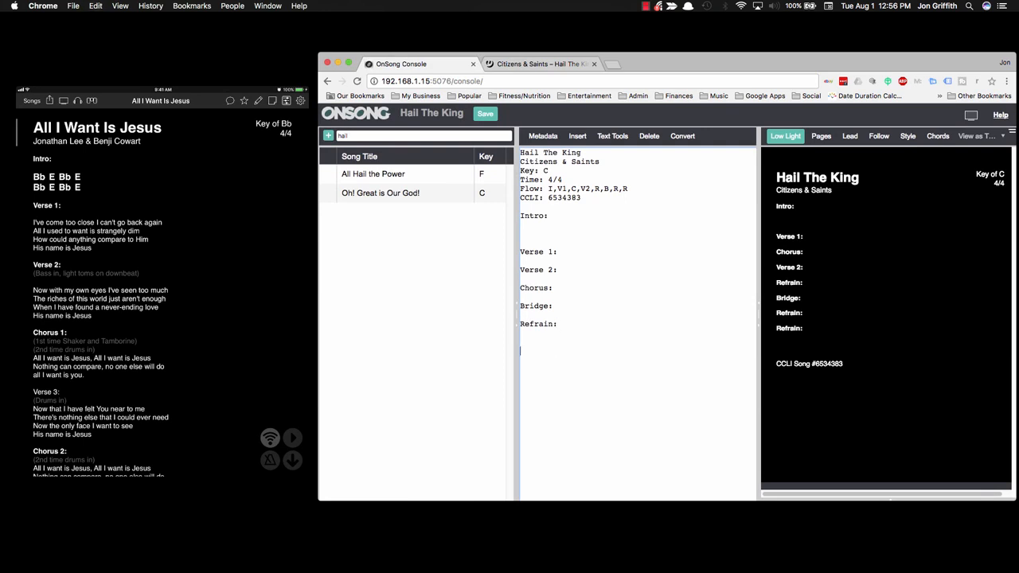
# Step: Paste the lyrics below Refrain: and delete the first [Chorus 1] tag line
pyautogui.hotkey('ctrl', 'v')
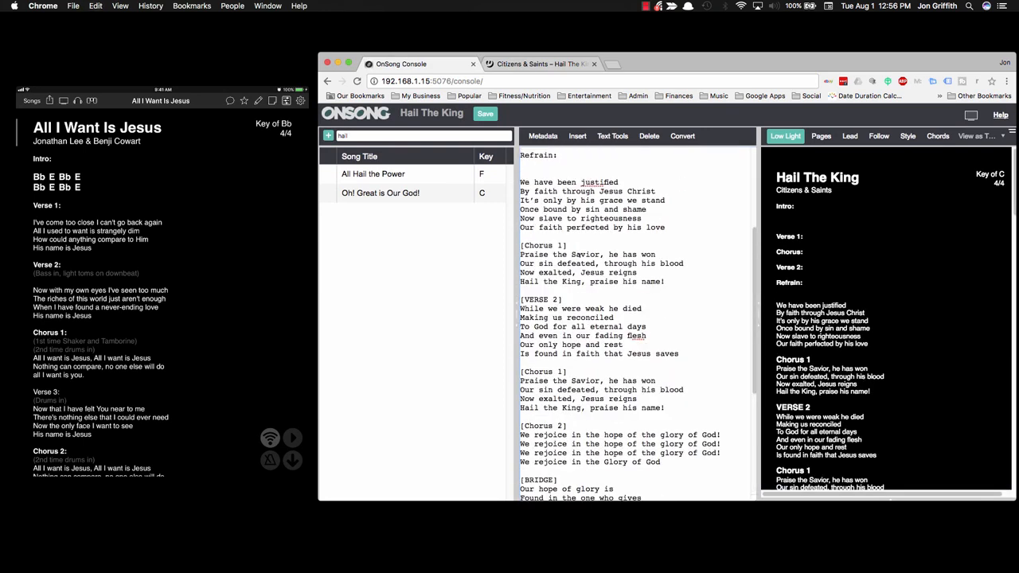
pyautogui.moveTo(580, 246); pyautogui.dragTo(520, 246)
pyautogui.press('BackSpace')
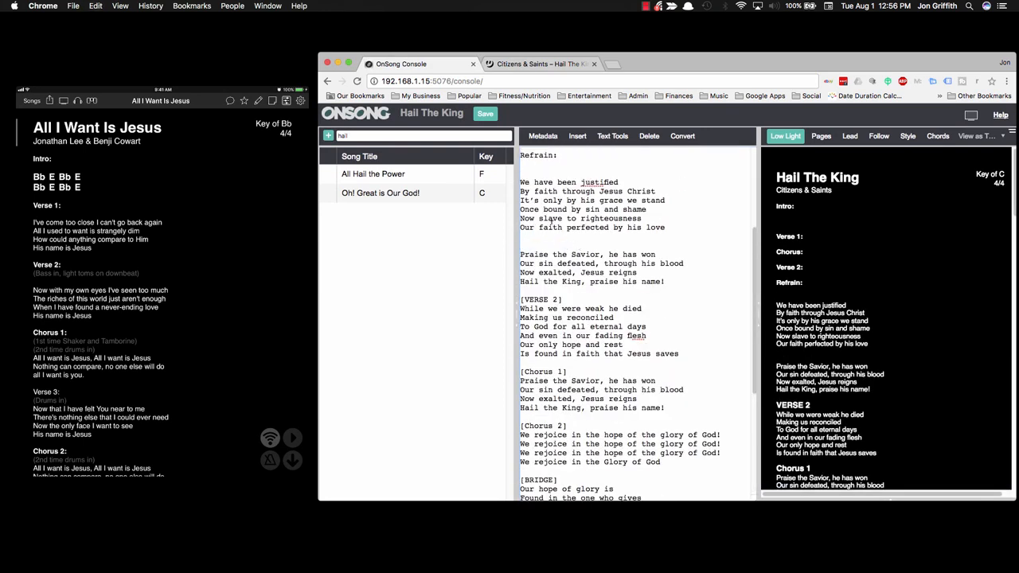
# Step: Select the six first-verse lyric lines and place the cursor under Verse 1
pyautogui.scroll(2, 545, 227)
pyautogui.moveTo(519, 248); pyautogui.dragTo(665, 293)
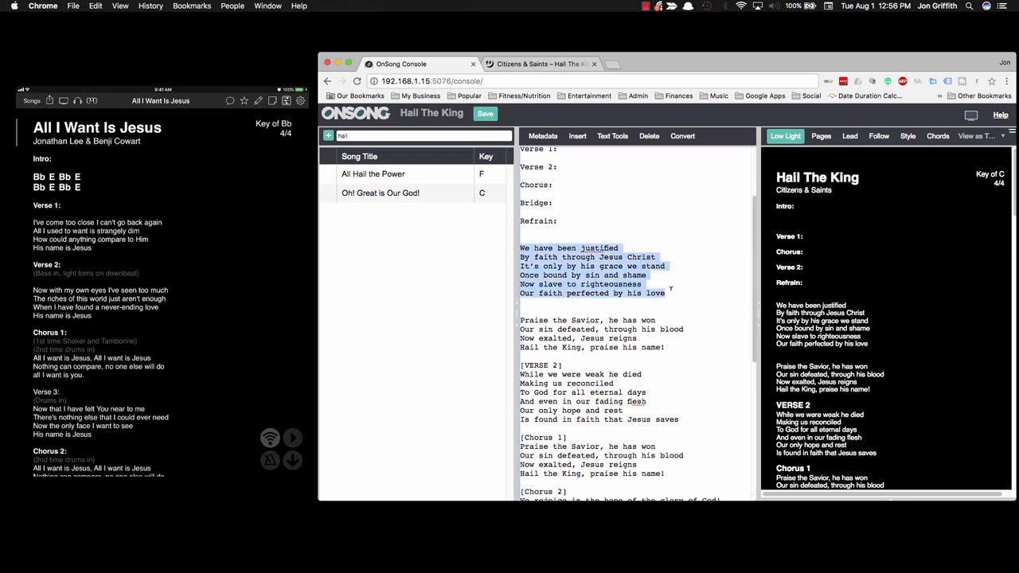
pyautogui.scroll(2, 670, 289)
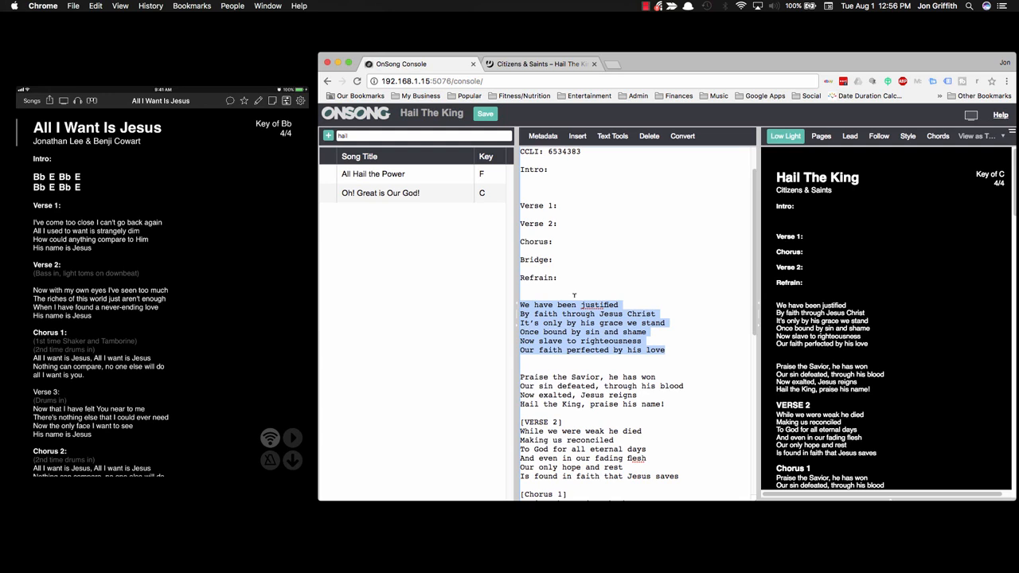
pyautogui.scroll(2, 573, 295)
pyautogui.click(545, 234)
pyautogui.click(548, 257)
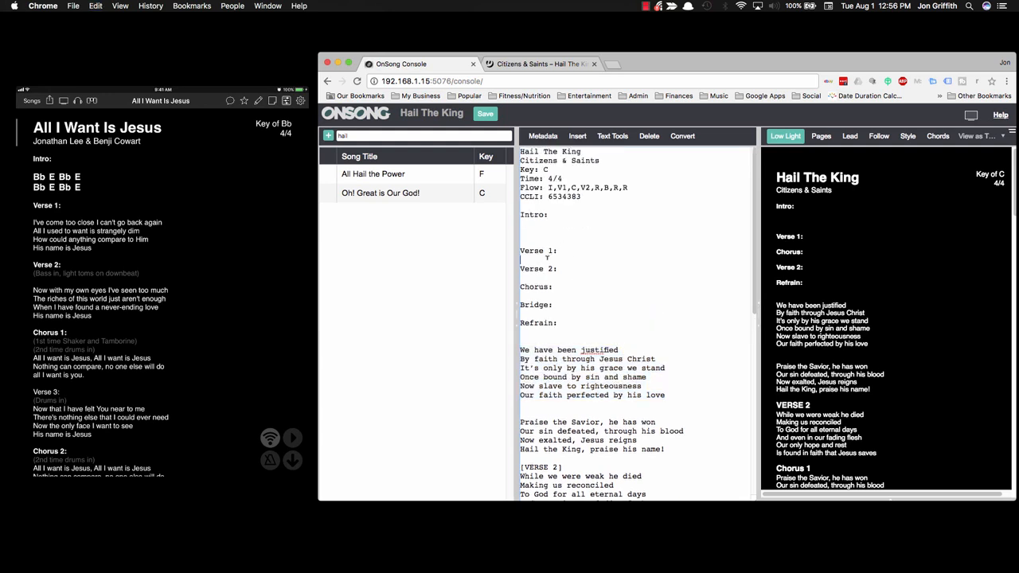
# Step: Paste the first verse lyrics under the Verse 1 heading, with a blank line below it
pyautogui.press('Return')
pyautogui.press('Up')
pyautogui.press('super+v')
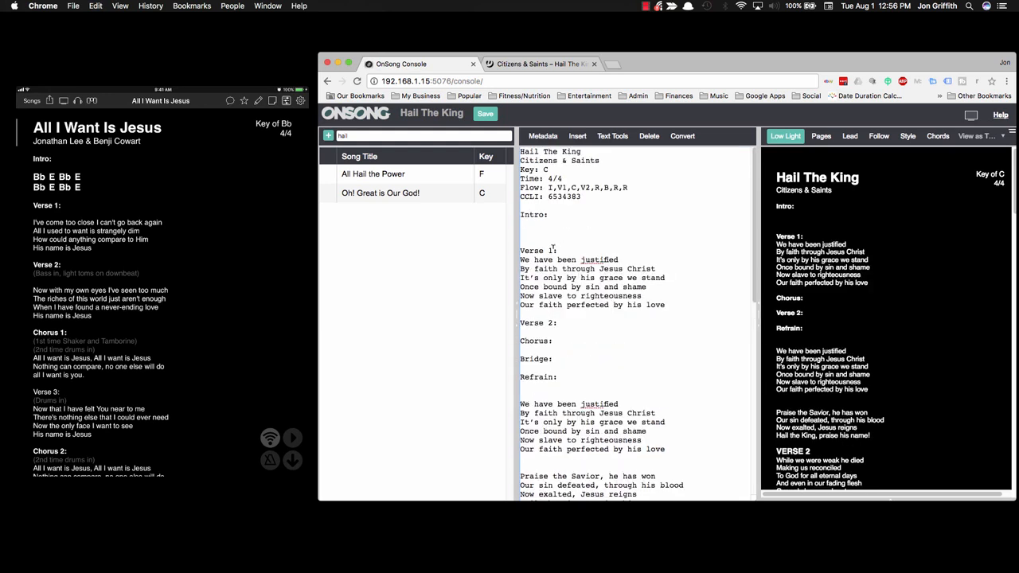
pyautogui.click(556, 250)
pyautogui.press('Return')
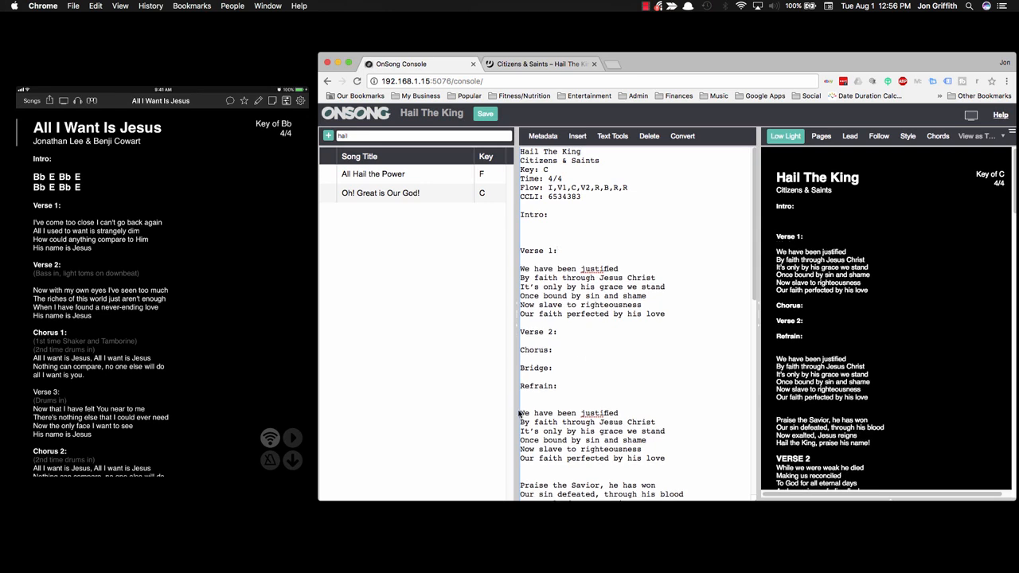
# Step: Delete the duplicate verse lyrics and extra blank line under Refrain
pyautogui.moveTo(518, 413); pyautogui.dragTo(693, 458)
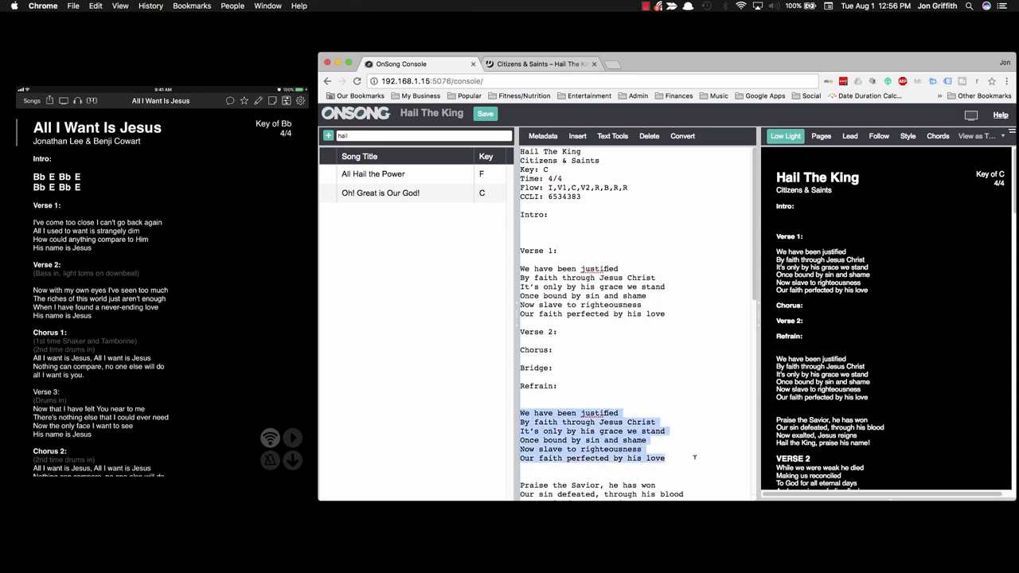
pyautogui.press('BackSpace')
pyautogui.press('BackSpace')
pyautogui.press('BackSpace')
pyautogui.press('BackSpace')
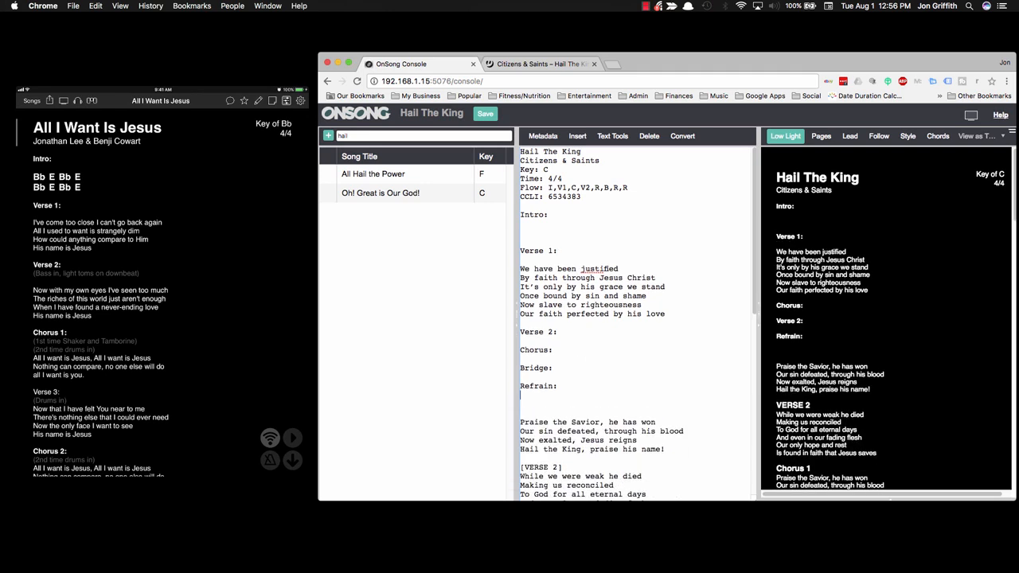
pyautogui.press('BackSpace')
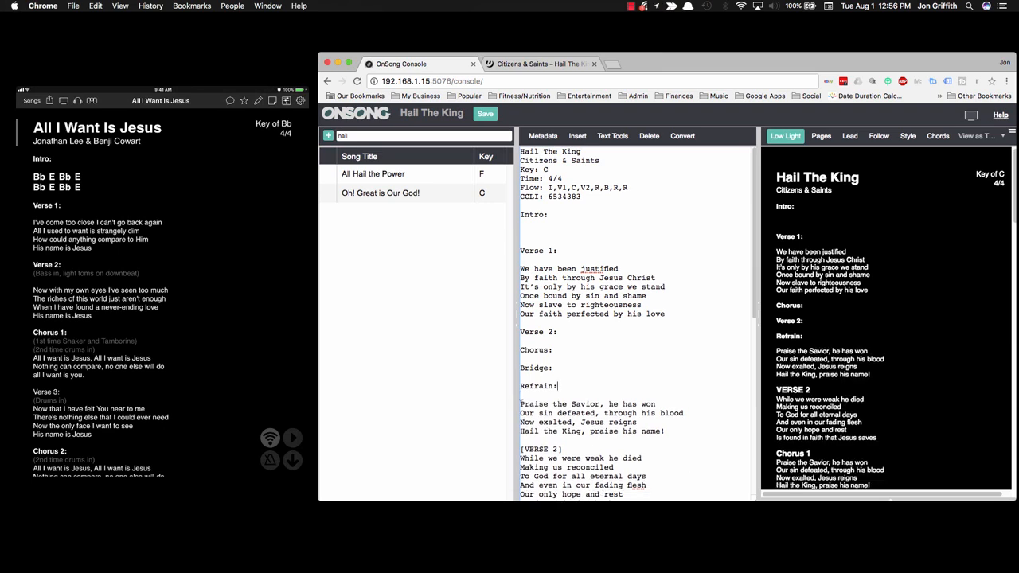
# Step: Move the four refrain lyric lines from under Refrain: to under Chorus:
pyautogui.moveTo(521, 404); pyautogui.dragTo(671, 431)
pyautogui.press('super+c')
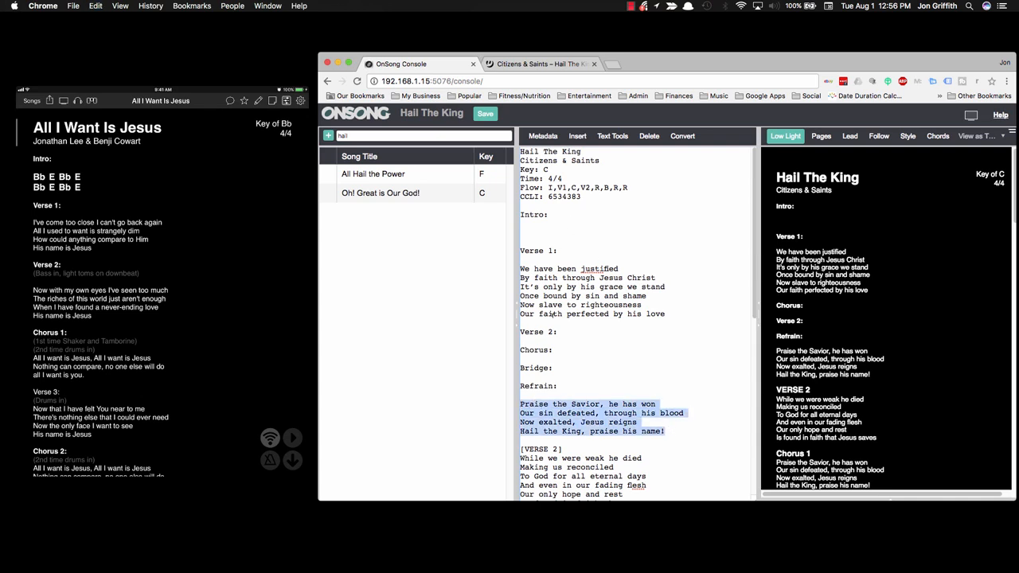
pyautogui.click(553, 352)
pyautogui.press('Return')
pyautogui.press('Return')
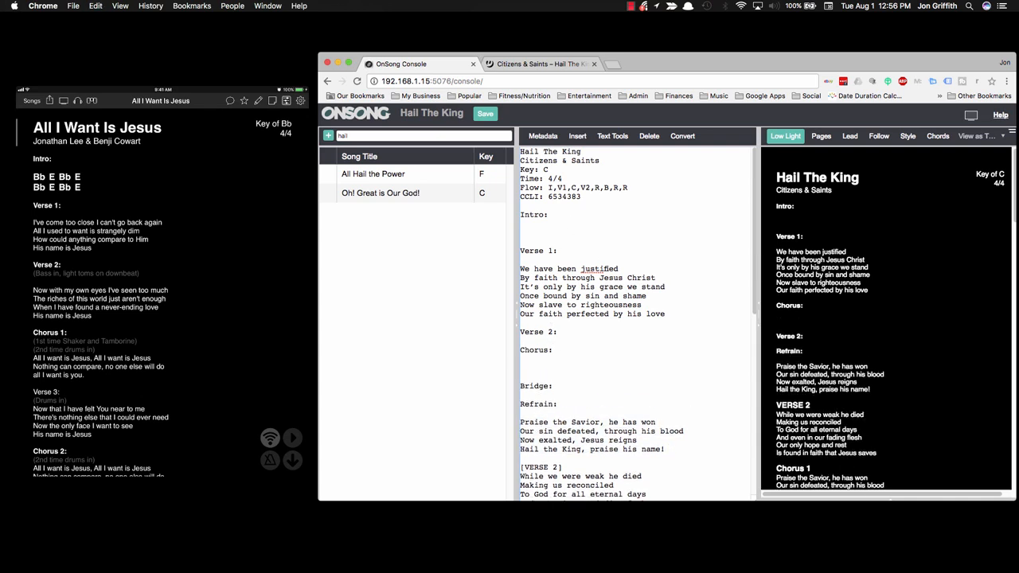
pyautogui.press('super+v')
pyautogui.scroll(-3, 588, 399)
pyautogui.moveTo(666, 404); pyautogui.dragTo(520, 374)
pyautogui.press('BackSpace')
pyautogui.press('BackSpace')
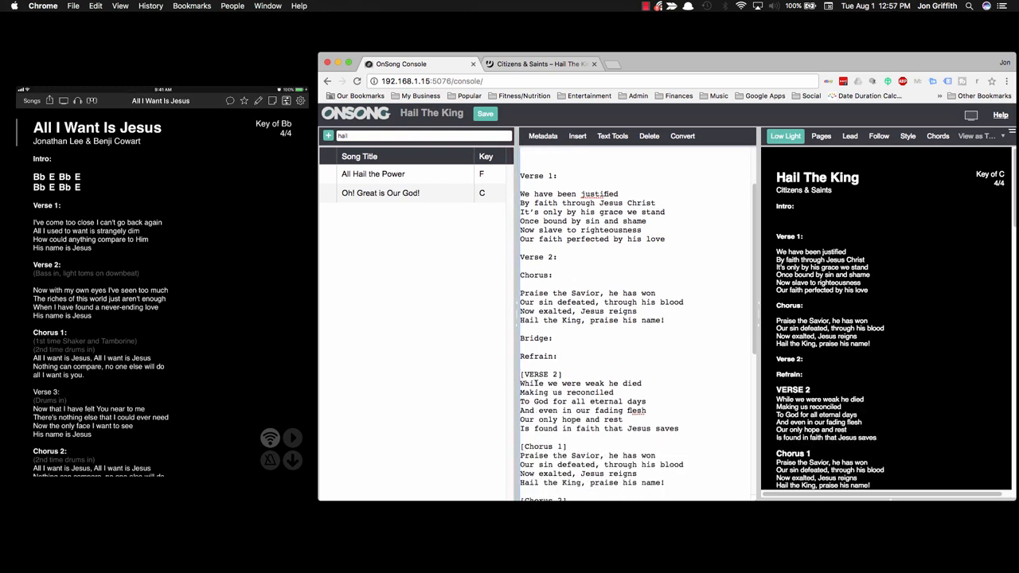
# Step: Copy the six Verse 2 lyric lines under the Verse 2: heading
pyautogui.moveTo(520, 383); pyautogui.dragTo(693, 426)
pyautogui.press('super+c')
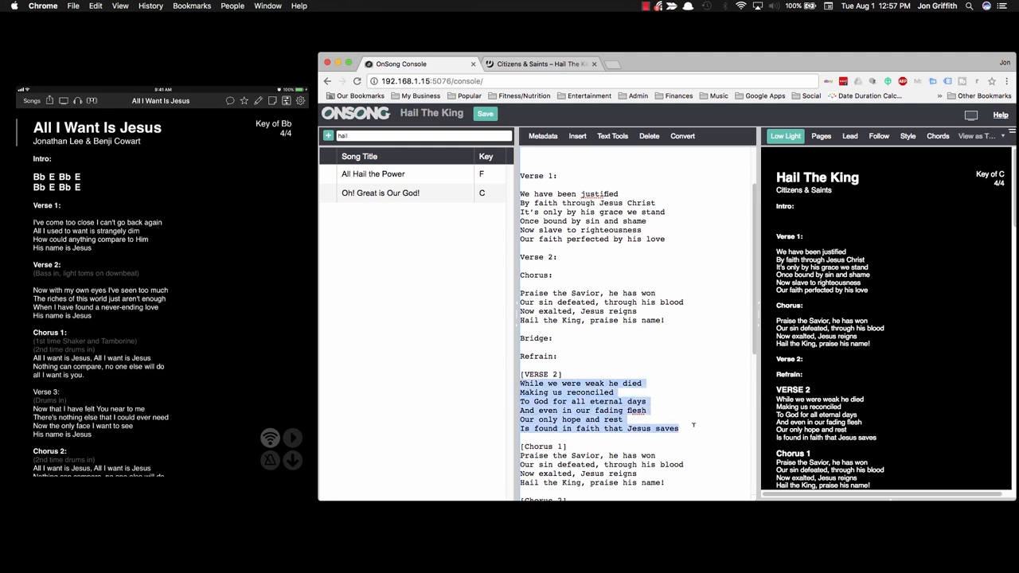
pyautogui.click(574, 269)
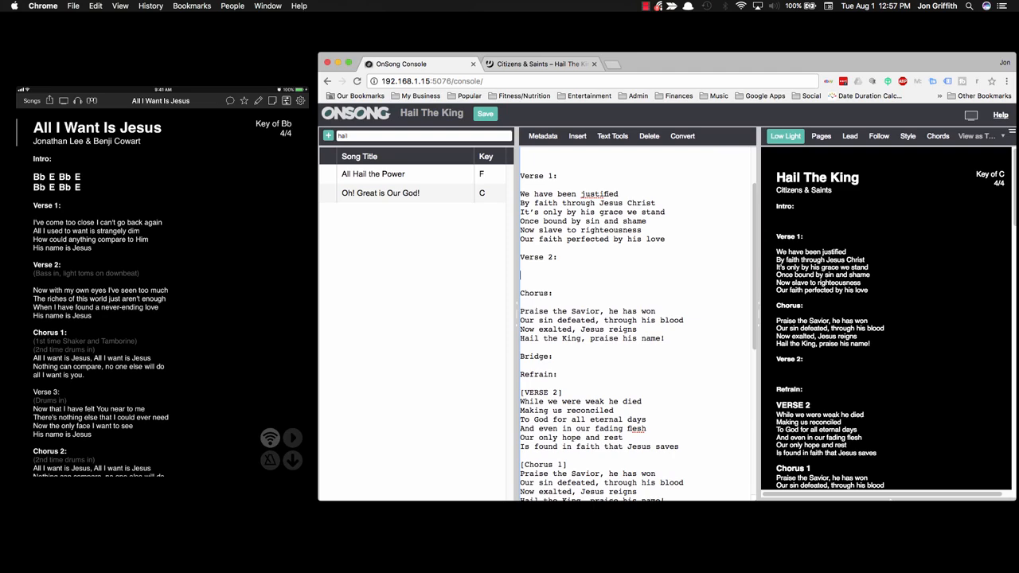
pyautogui.press('super+v')
# Step: Delete the duplicate [VERSE 2] block
pyautogui.scroll(-3, 595, 348)
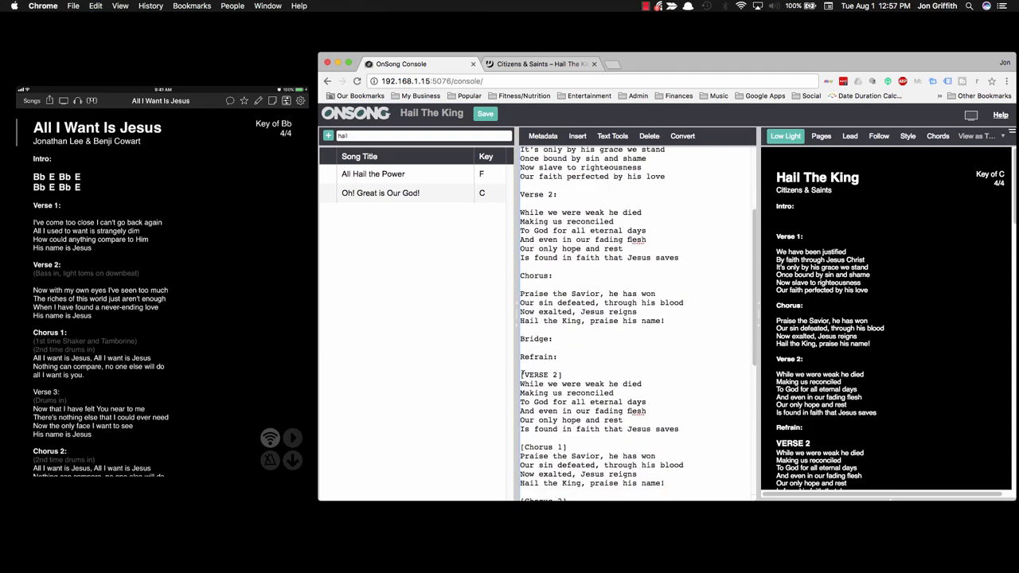
pyautogui.moveTo(520, 374); pyautogui.dragTo(736, 439)
pyautogui.press('BackSpace')
pyautogui.scroll(-4, 716, 422)
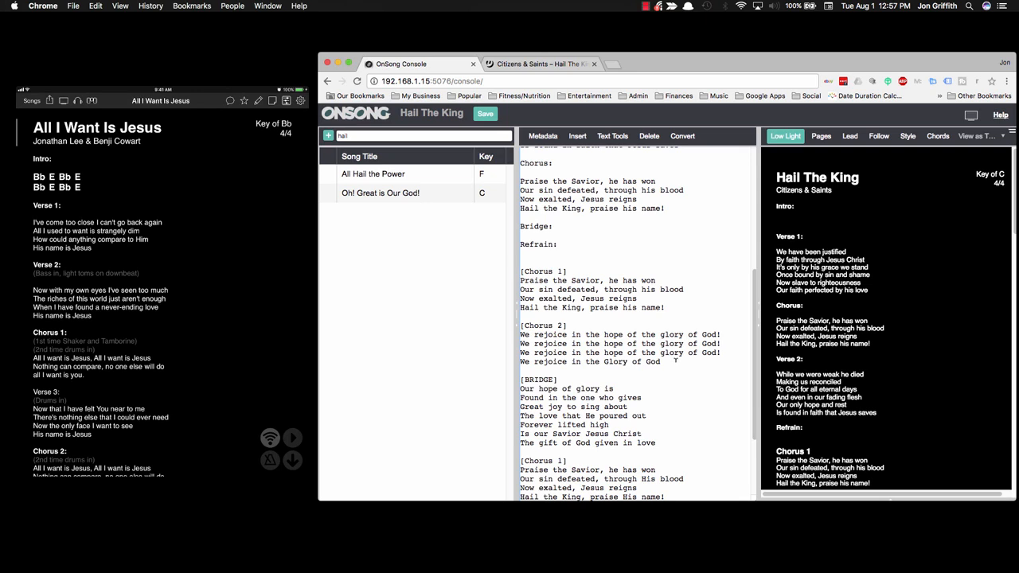
# Step: Delete the [Chorus 2] and [Chorus 1] blocks and their leftover blank lines
pyautogui.moveTo(660, 362); pyautogui.dragTo(521, 326)
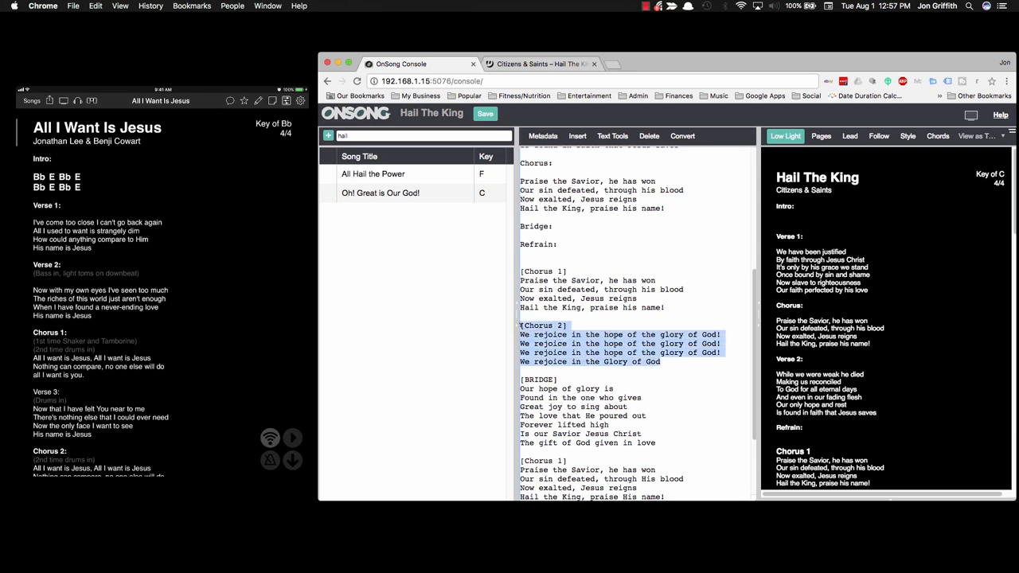
pyautogui.press('super+x')
pyautogui.press('BackSpace')
pyautogui.press('BackSpace')
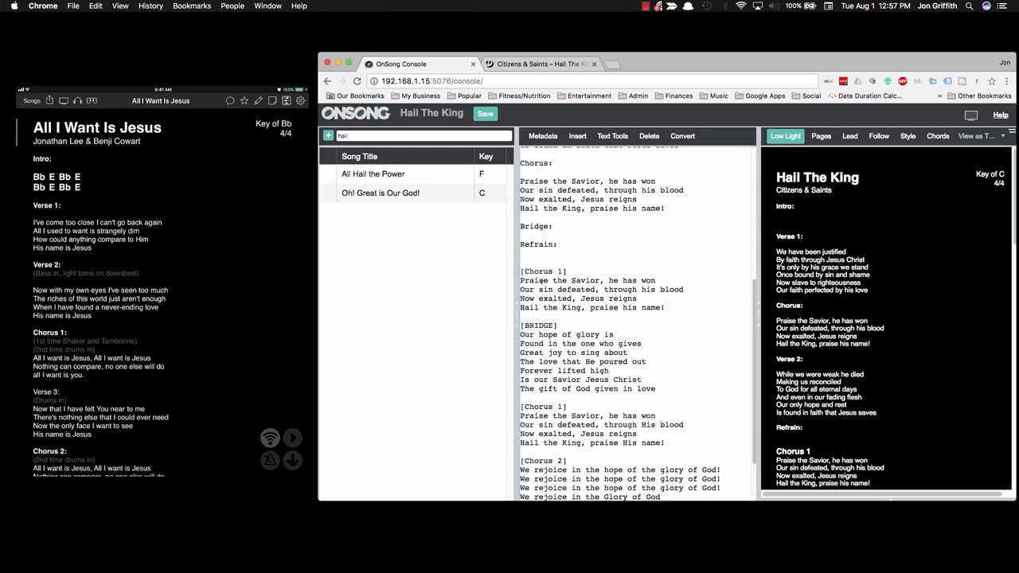
pyautogui.moveTo(521, 278)
pyautogui.mouseDown()
pyautogui.moveTo(684, 292)
pyautogui.moveTo(666, 307)
pyautogui.moveTo(520, 271)
pyautogui.mouseUp()
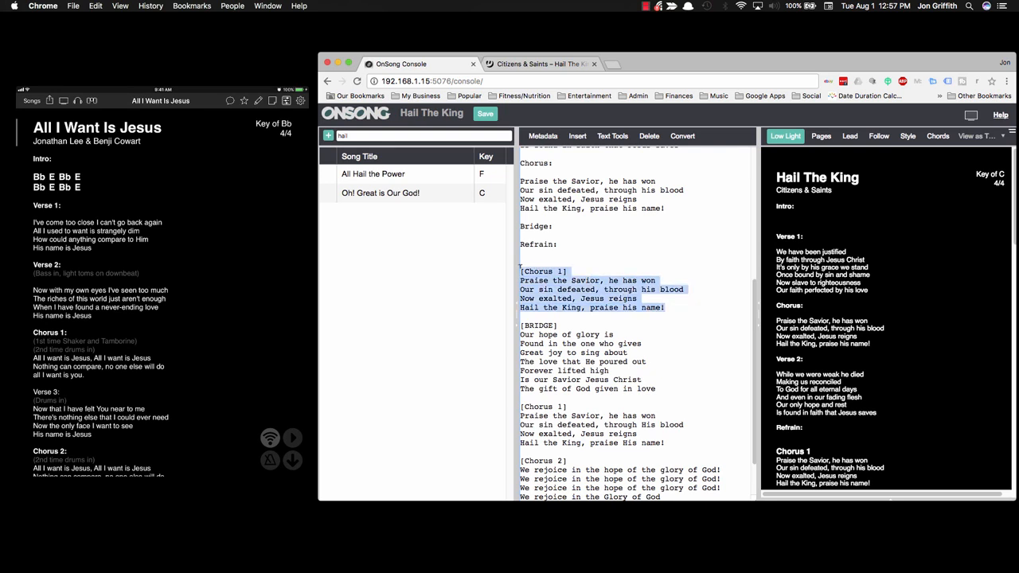
pyautogui.press('BackSpace')
pyautogui.press('BackSpace')
pyautogui.press('BackSpace')
pyautogui.press('BackSpace')
pyautogui.scroll(2, 533, 278)
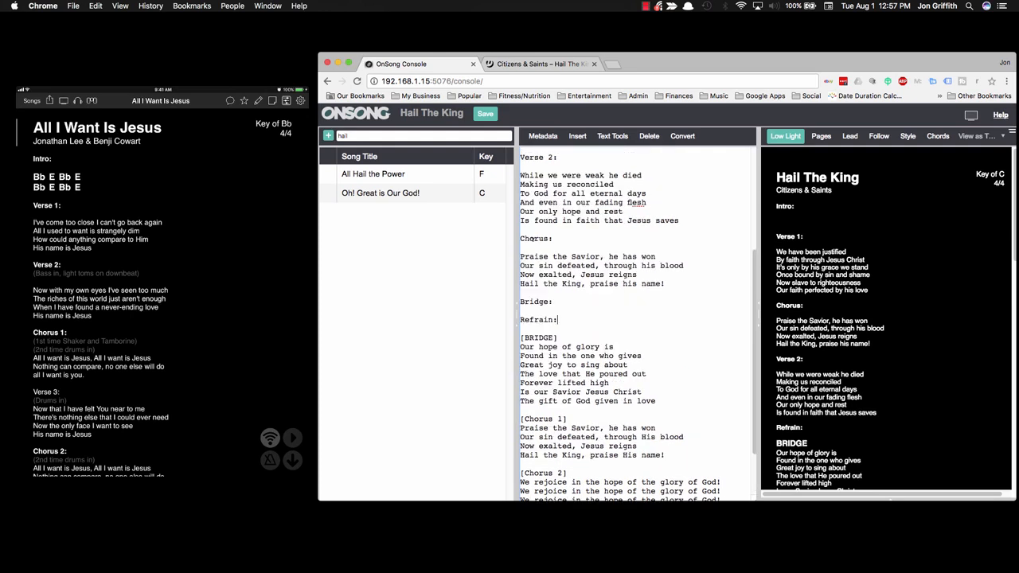
pyautogui.scroll(-2, 534, 278)
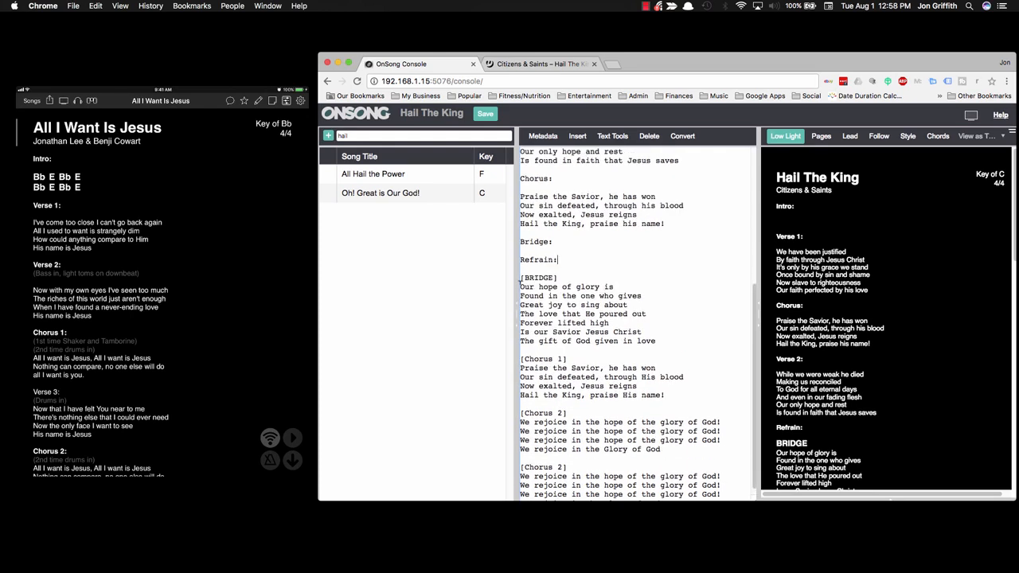
# Step: Copy the seven bridge lyric lines under the Bridge: heading
pyautogui.moveTo(519, 281); pyautogui.dragTo(667, 341)
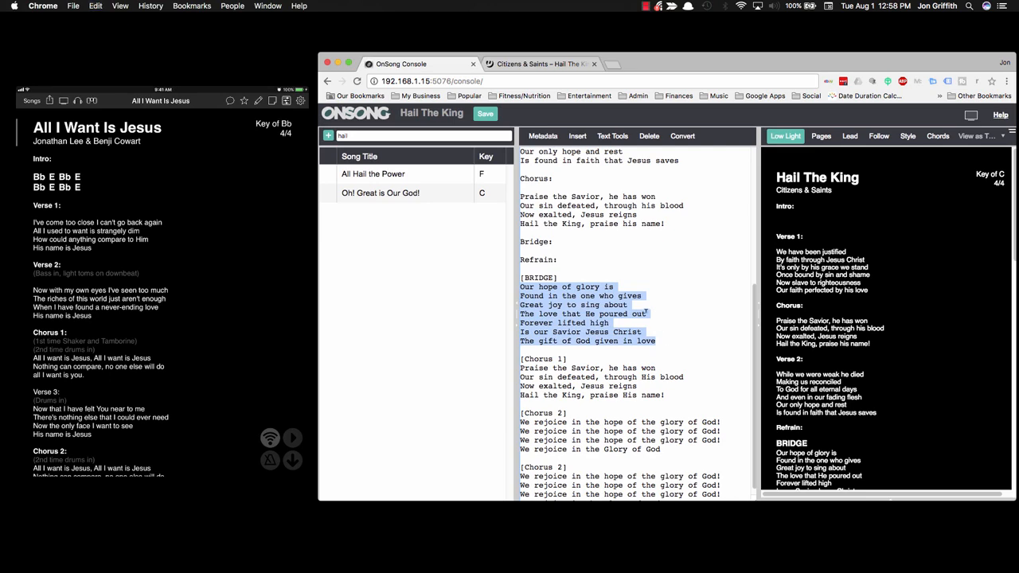
pyautogui.click(572, 249)
pyautogui.press('Return')
pyautogui.press('Return')
pyautogui.press('Up')
pyautogui.press('super+v')
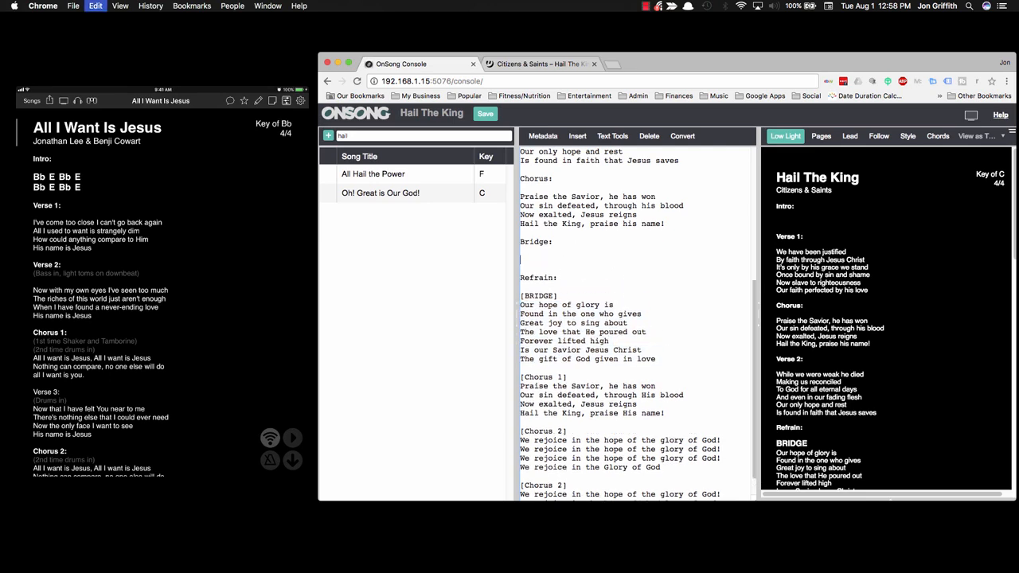
pyautogui.scroll(-3, 539, 349)
# Step: Remove the pasted [BRIDGE] block and the remaining leftover chorus blocks
pyautogui.moveTo(520, 297); pyautogui.dragTo(661, 362)
pyautogui.press('super+x')
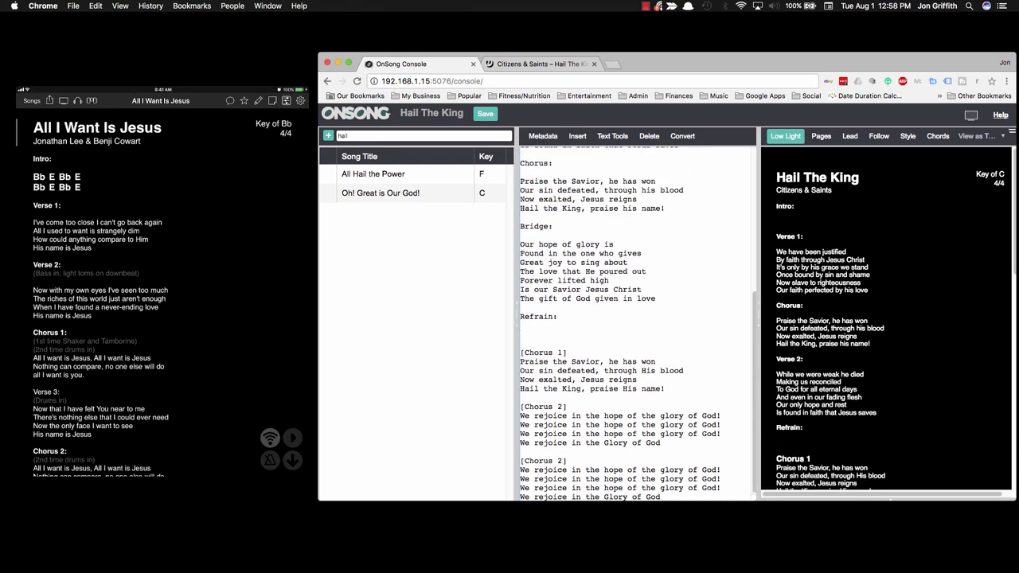
pyautogui.press('BackSpace')
pyautogui.press('BackSpace')
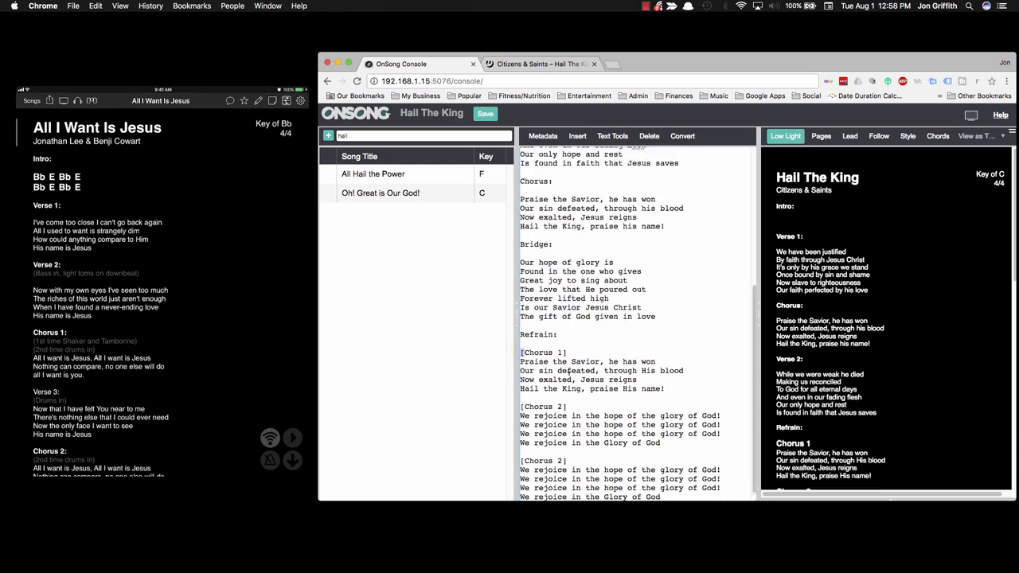
pyautogui.moveTo(520, 351); pyautogui.dragTo(724, 450)
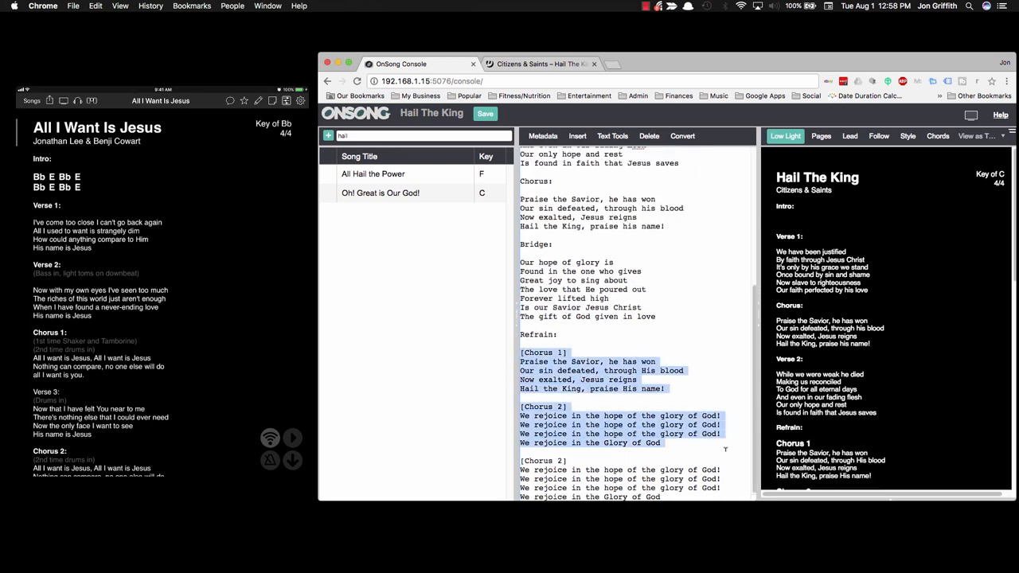
pyautogui.keyDown('shift'); pyautogui.click(674, 495); pyautogui.keyUp('shift')
pyautogui.press('BackSpace')
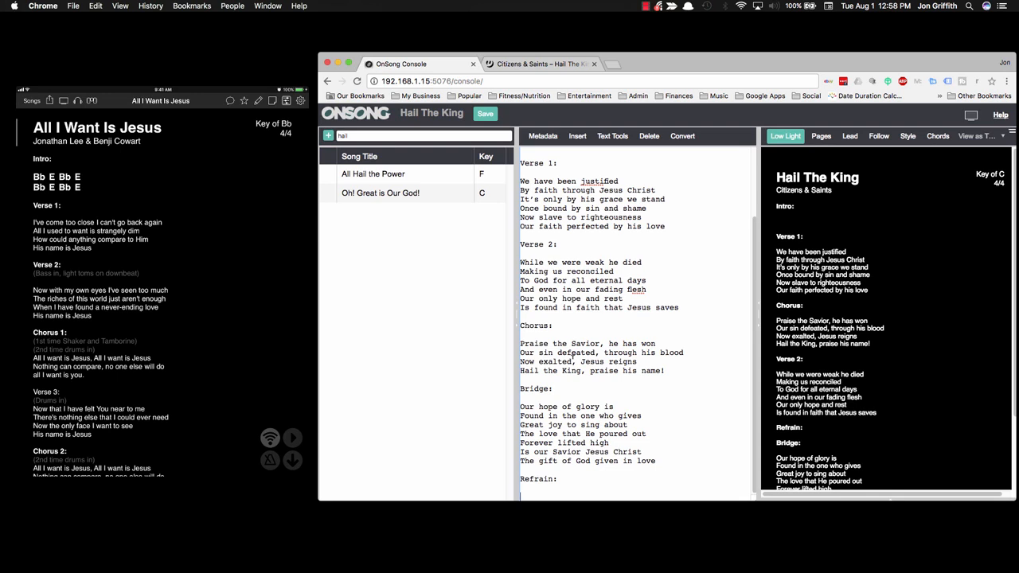
# Step: Enter 'We rejoice in the hope of the glory of God!' under Refrain: and copy it
pyautogui.write('We ')
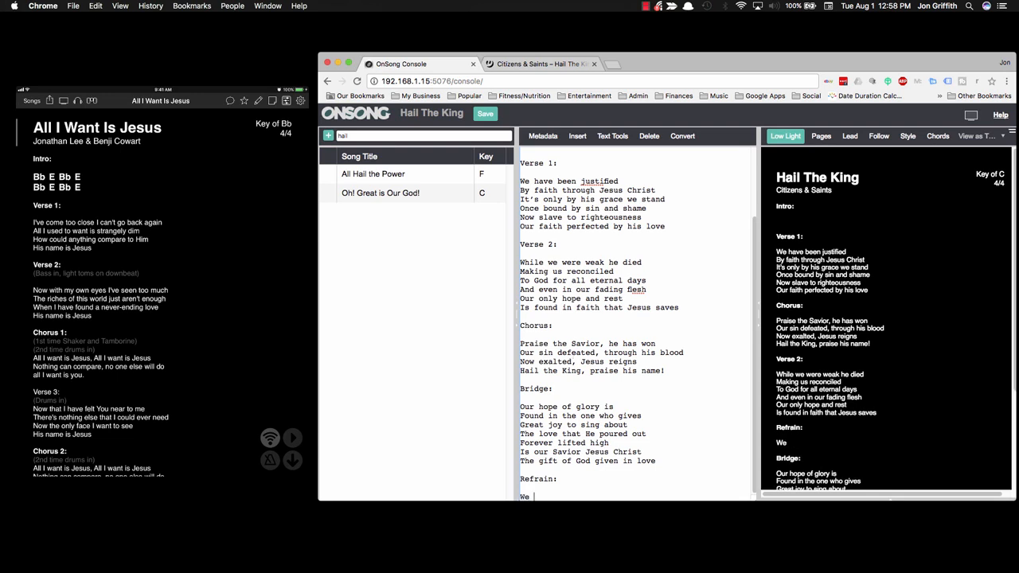
pyautogui.write('rejoice in the hope o')
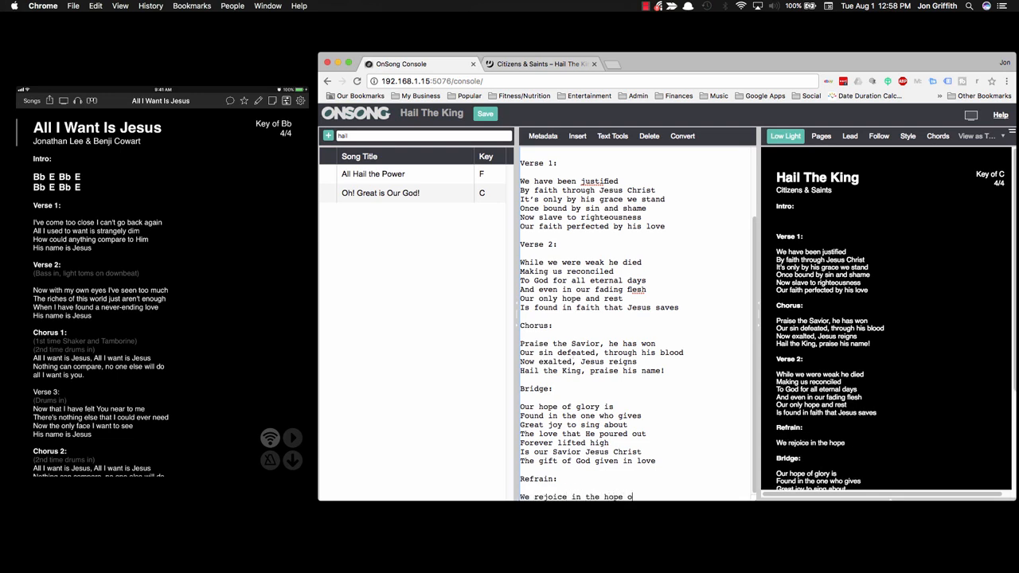
pyautogui.write('f the glory of God')
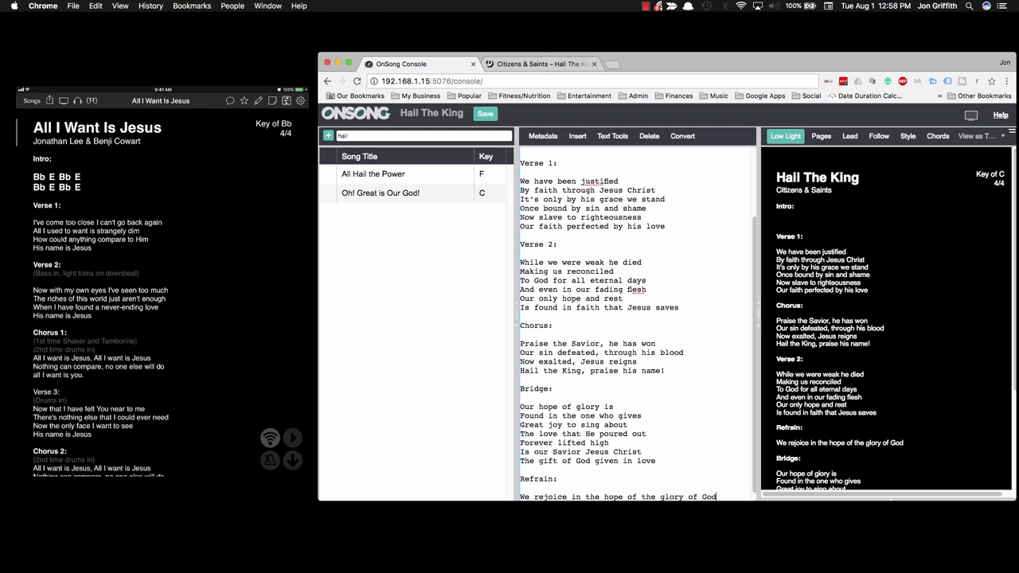
pyautogui.write('!')
pyautogui.press('Return')
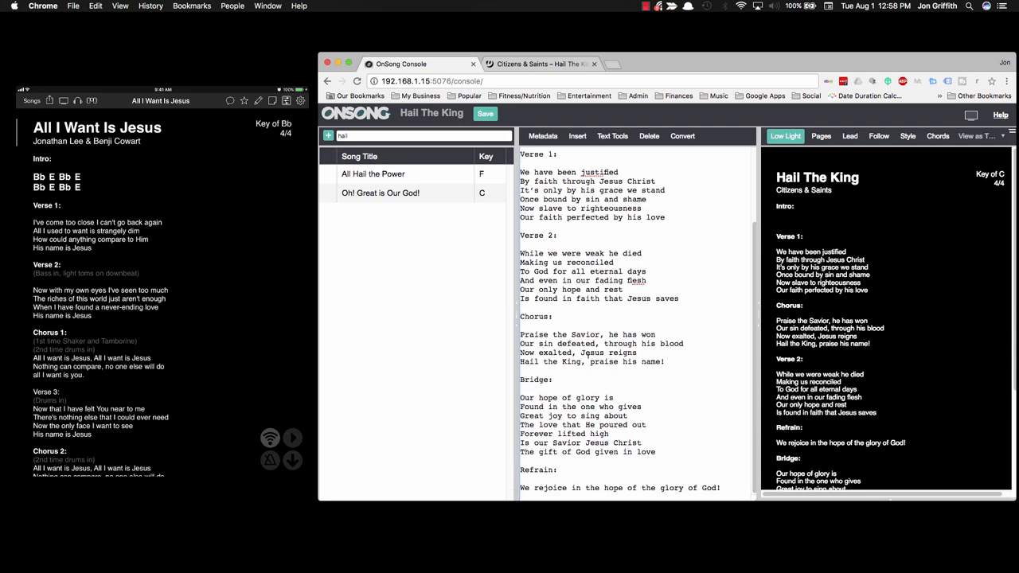
pyautogui.tripleClick(710, 487)
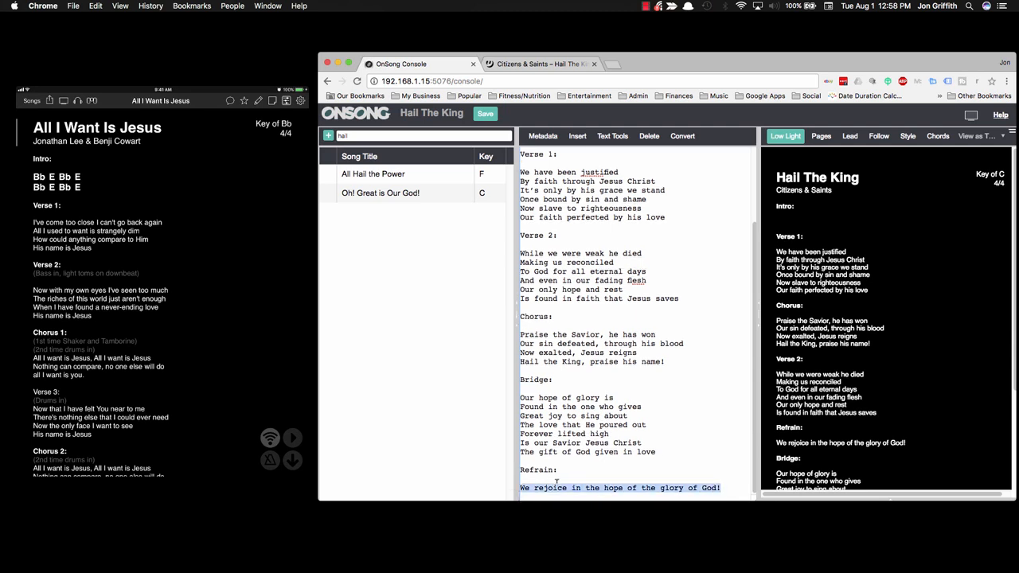
pyautogui.press('super+c')
pyautogui.click(730, 484)
pyautogui.write('(#')
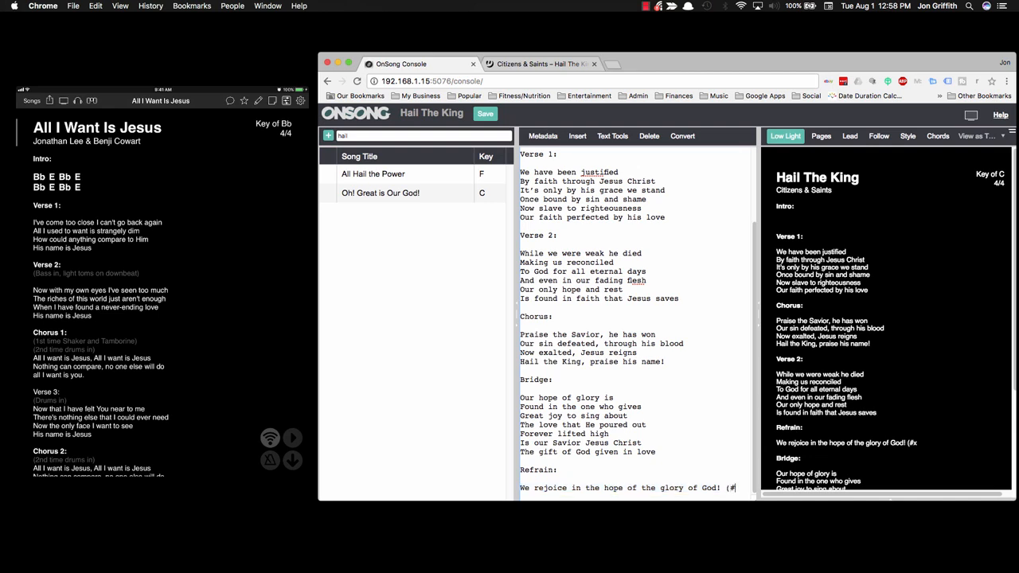
pyautogui.write('x)')
pyautogui.press('BackSpace')
pyautogui.press('BackSpace')
pyautogui.press('BackSpace')
pyautogui.press('BackSpace')
pyautogui.press('BackSpace')
pyautogui.press('BackSpace')
pyautogui.write('!')
# Step: Paste two more copies of the refrain line, removing the blank lines between them
pyautogui.press('Return')
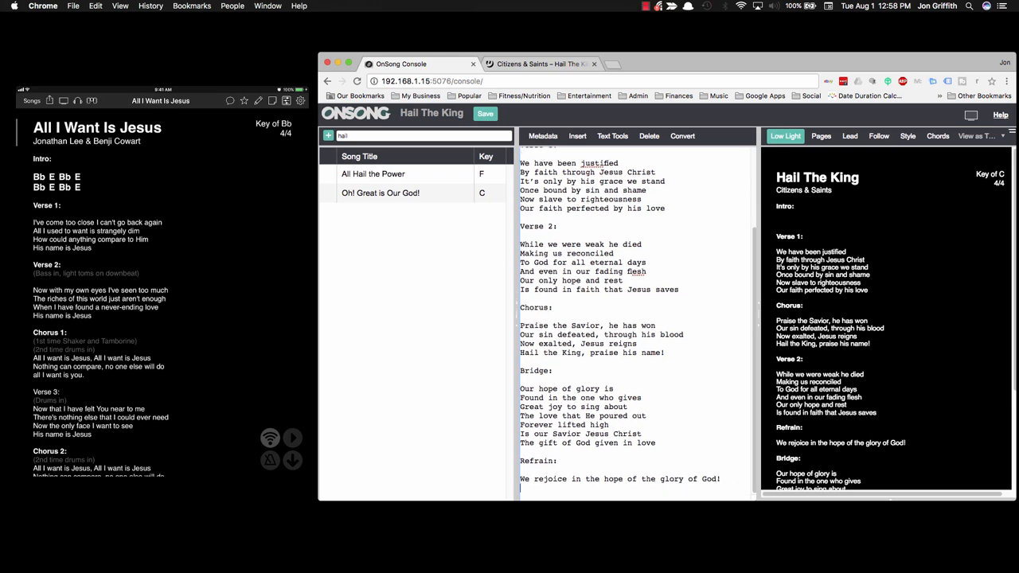
pyautogui.press('super+v')
pyautogui.press('Return')
pyautogui.press('super+v')
pyautogui.press('Up')
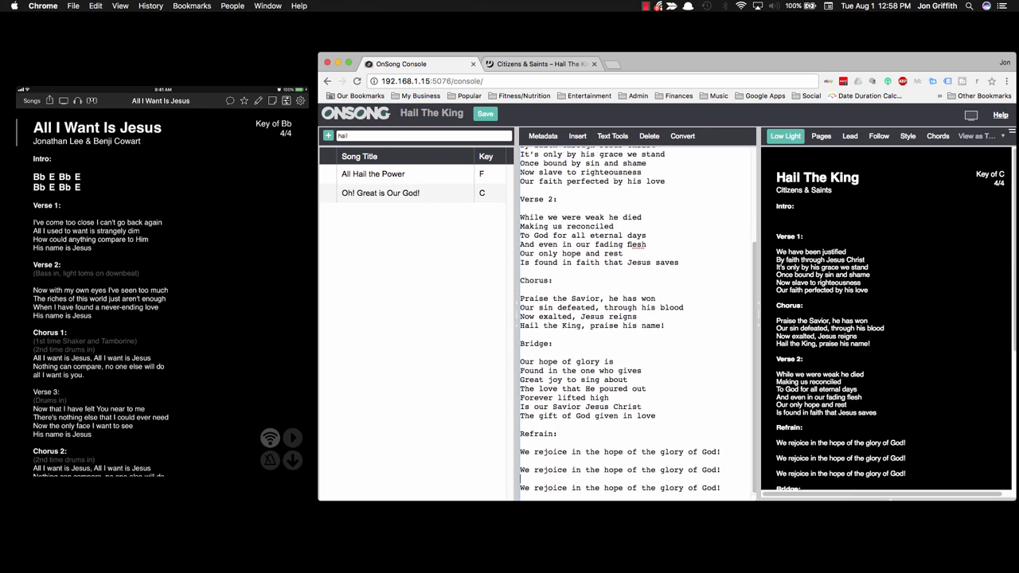
pyautogui.press('BackSpace')
pyautogui.press('Up')
pyautogui.press('BackSpace')
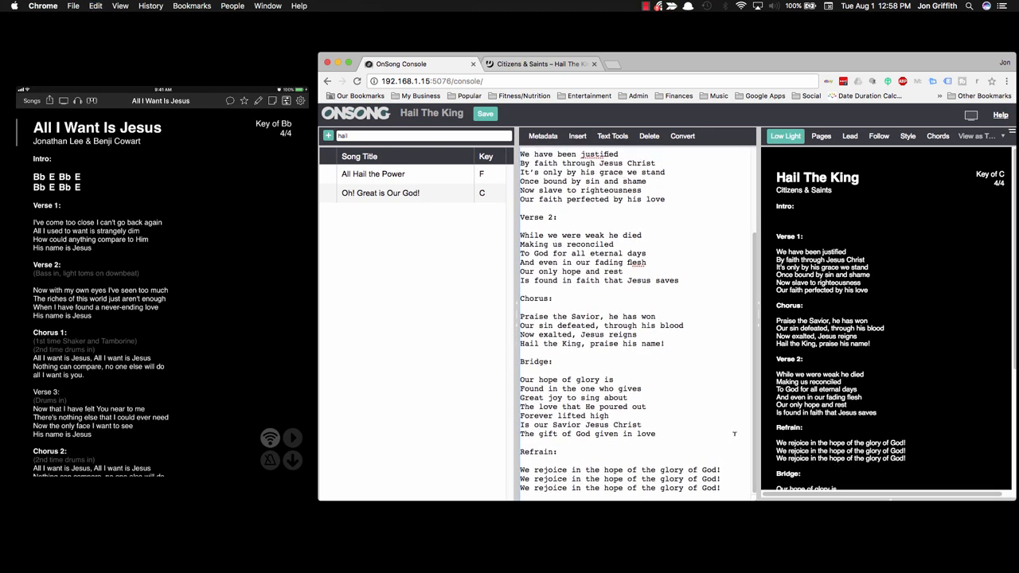
# Step: Add the closing line 'We rejoice in the glory of God.' below the refrain
pyautogui.moveTo(603, 487); pyautogui.dragTo(727, 484)
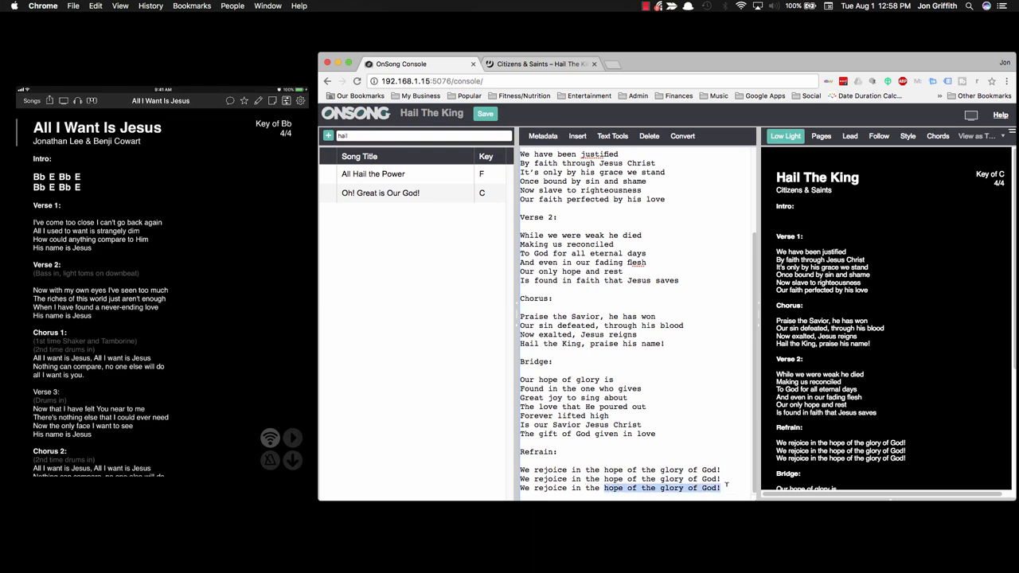
pyautogui.click(725, 481)
pyautogui.press('Return')
pyautogui.write('W')
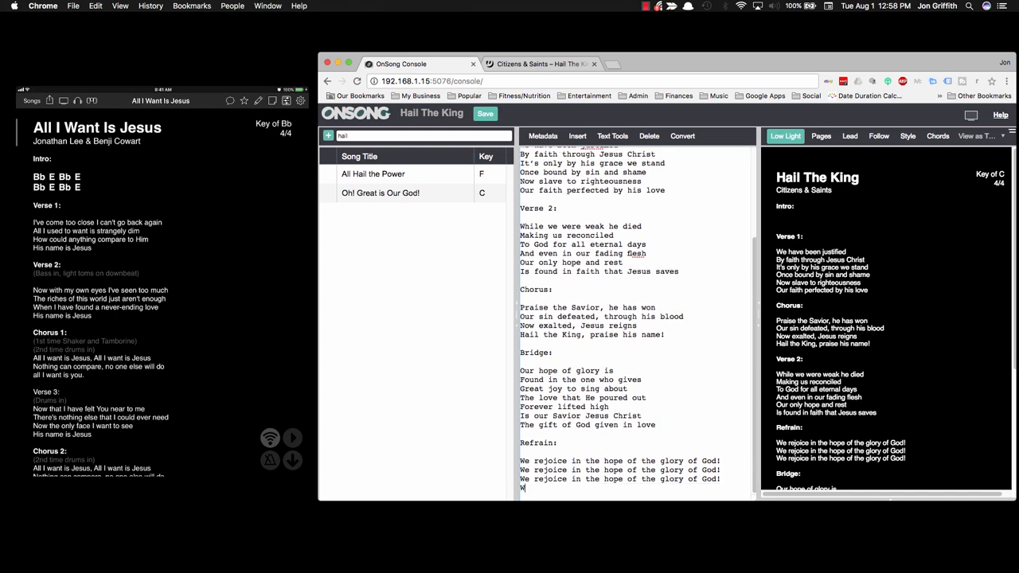
pyautogui.write('e rejoice in the ')
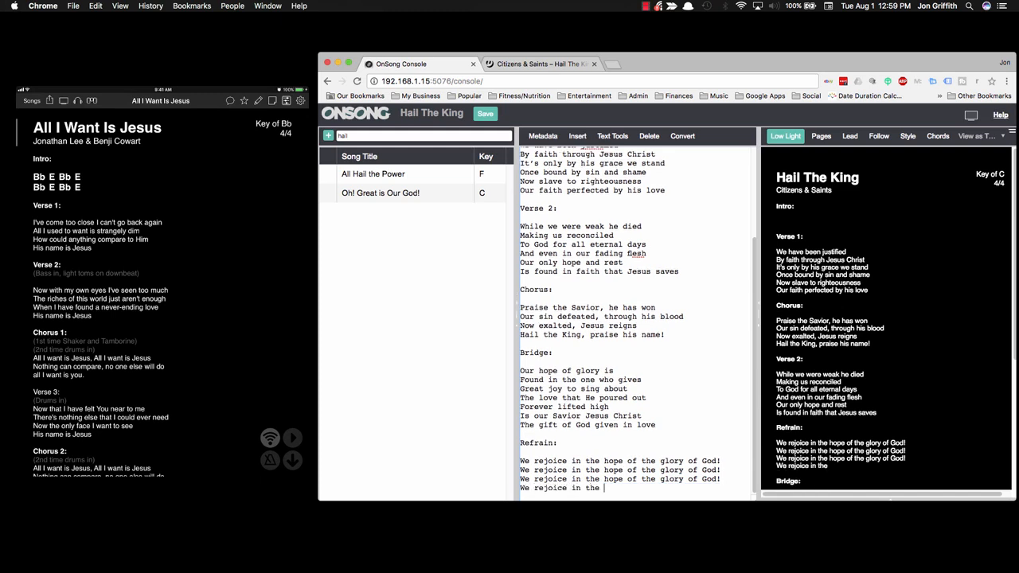
pyautogui.write('glory of God.')
pyautogui.scroll(3, 612, 380)
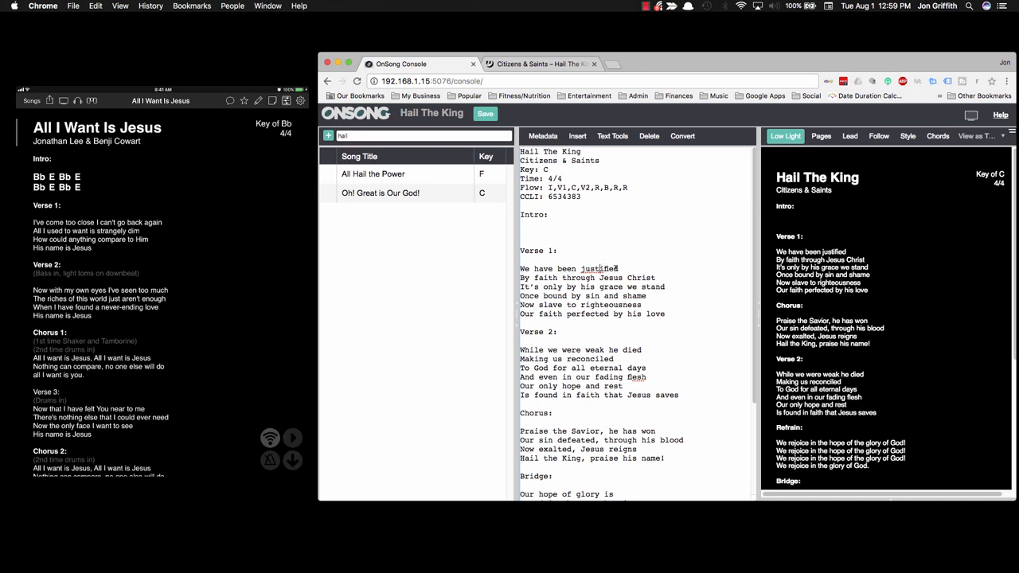
# Step: Retype 'justified' in Verse 1 and 'flesh' in Verse 2 to clear the misspelling flags
pyautogui.moveTo(618, 269); pyautogui.dragTo(580, 269)
pyautogui.write('justified')
pyautogui.moveTo(626, 377); pyautogui.dragTo(648, 376)
pyautogui.write('flesh')
# Step: Insert and then remove a blank line inside Verse 1, leaving one unbroken stanza
pyautogui.click(522, 280)
pyautogui.click(522, 286)
pyautogui.press('Return')
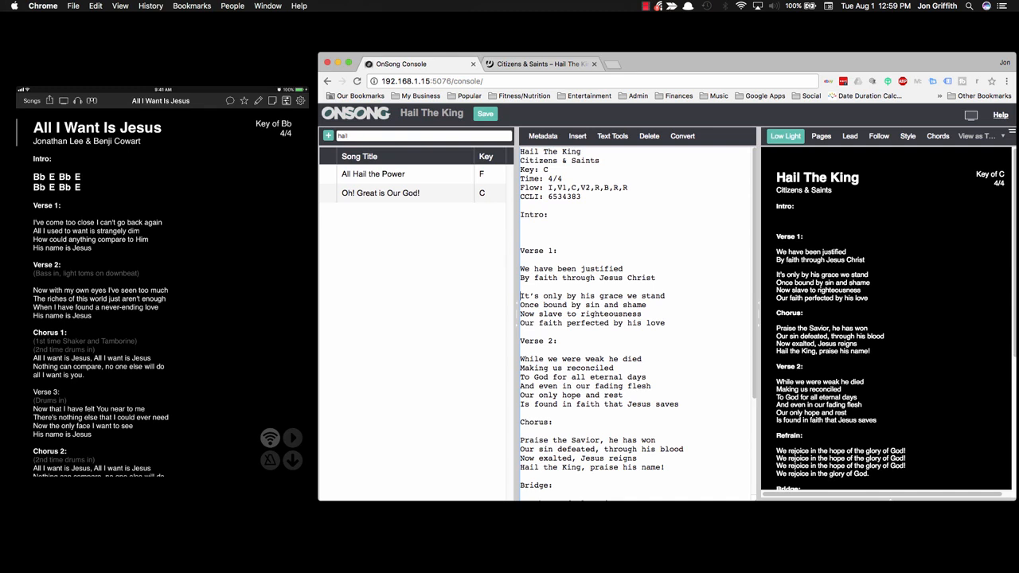
pyautogui.press('Up')
pyautogui.press('BackSpace')
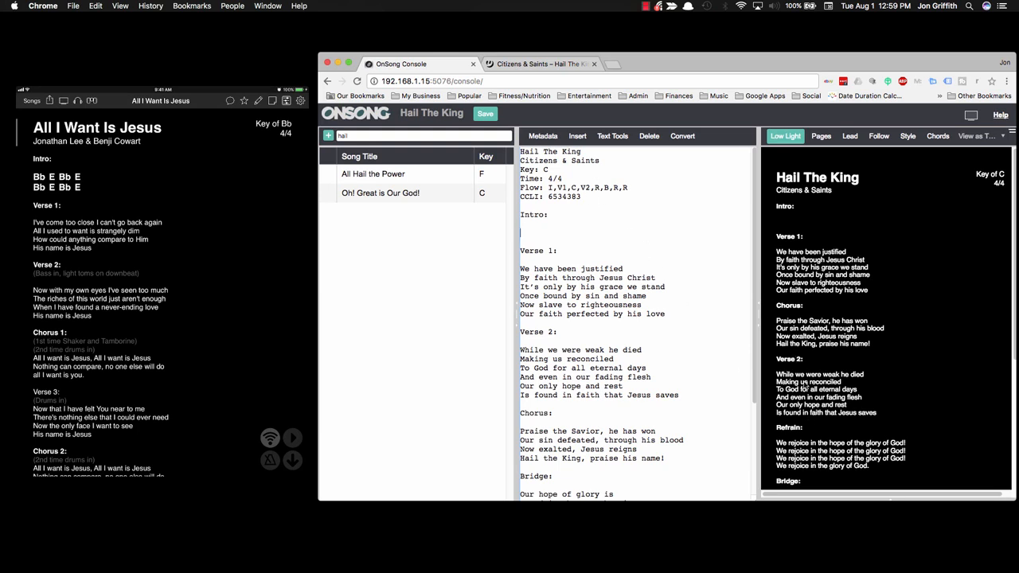
# Step: Insert 'C,' after B in the Flow so it reads I,V1,C,V2,R,B,C,R,R
pyautogui.scroll(-5, 806, 384)
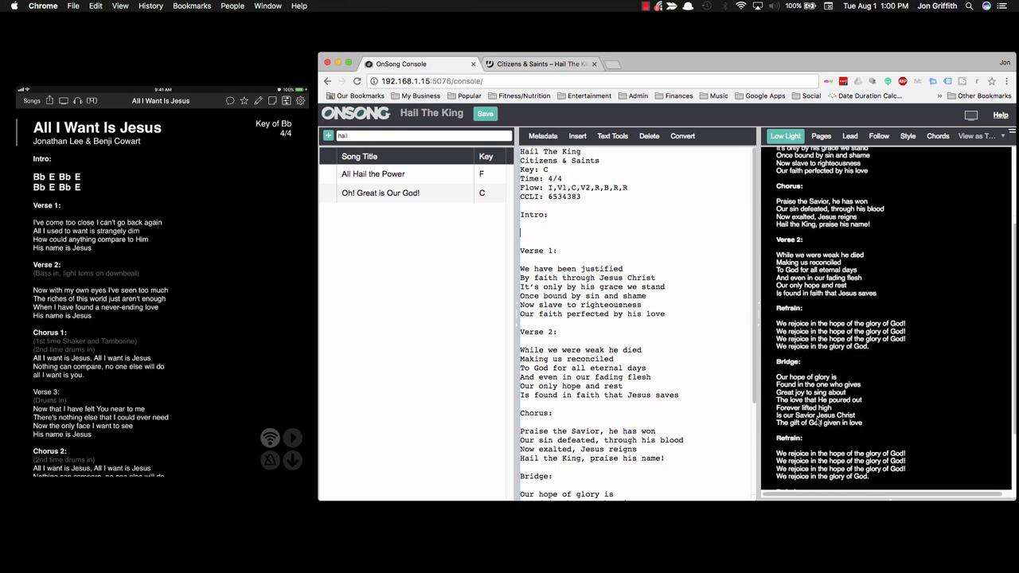
pyautogui.scroll(-4, 817, 422)
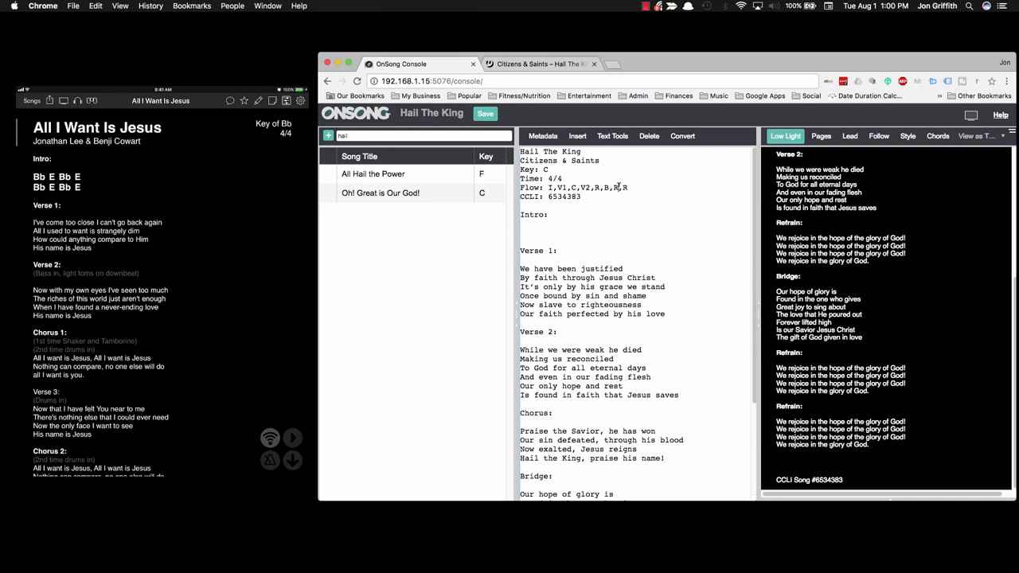
pyautogui.write('C,')
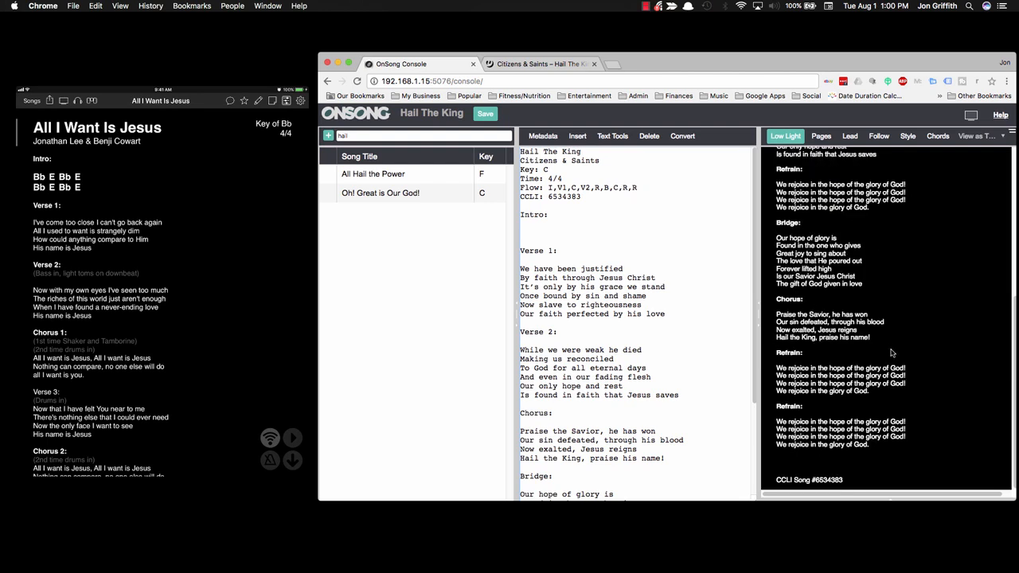
pyautogui.click(642, 187)
pyautogui.write(',')
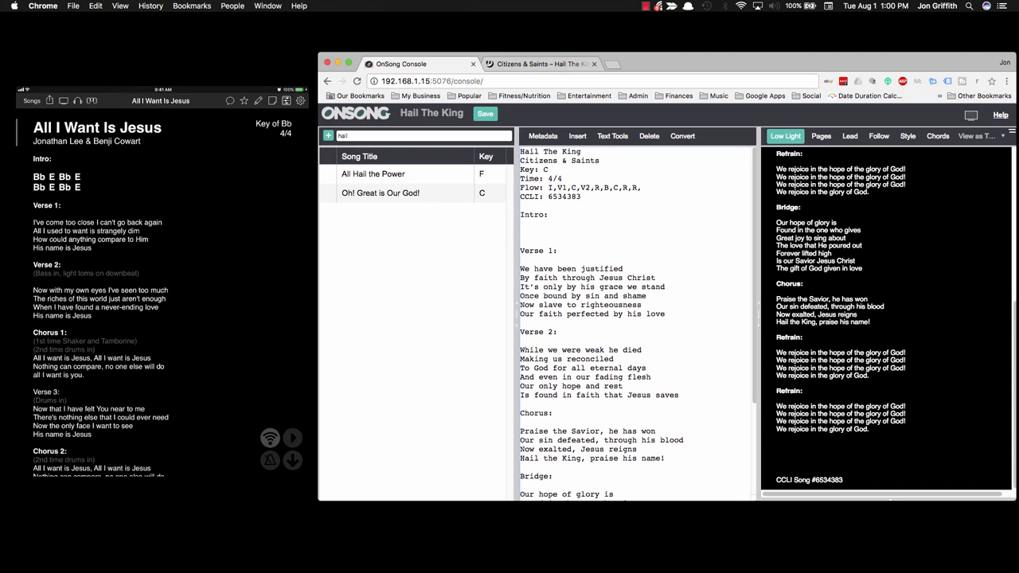
pyautogui.write('C')
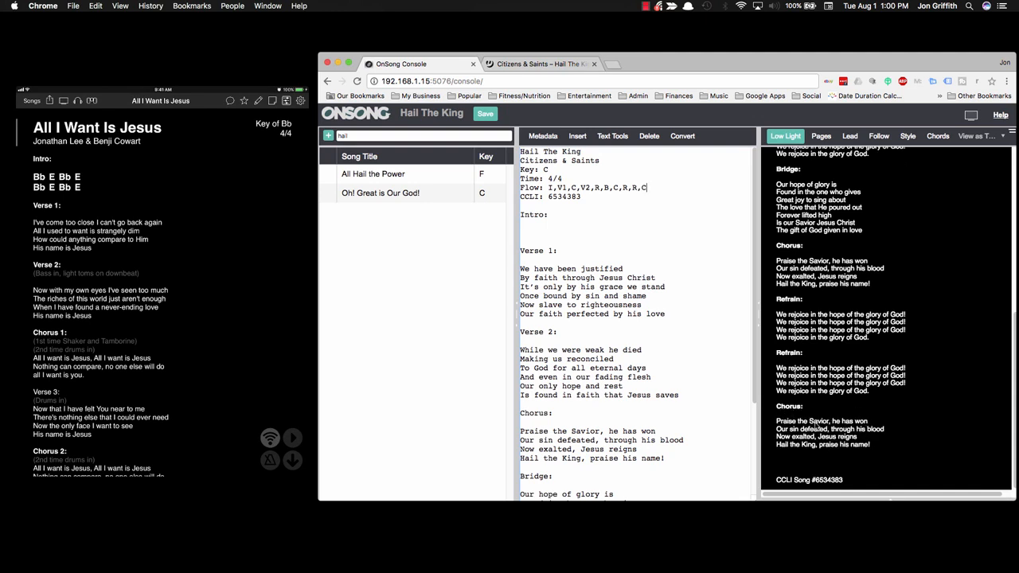
pyautogui.press('BackSpace')
pyautogui.press('BackSpace')
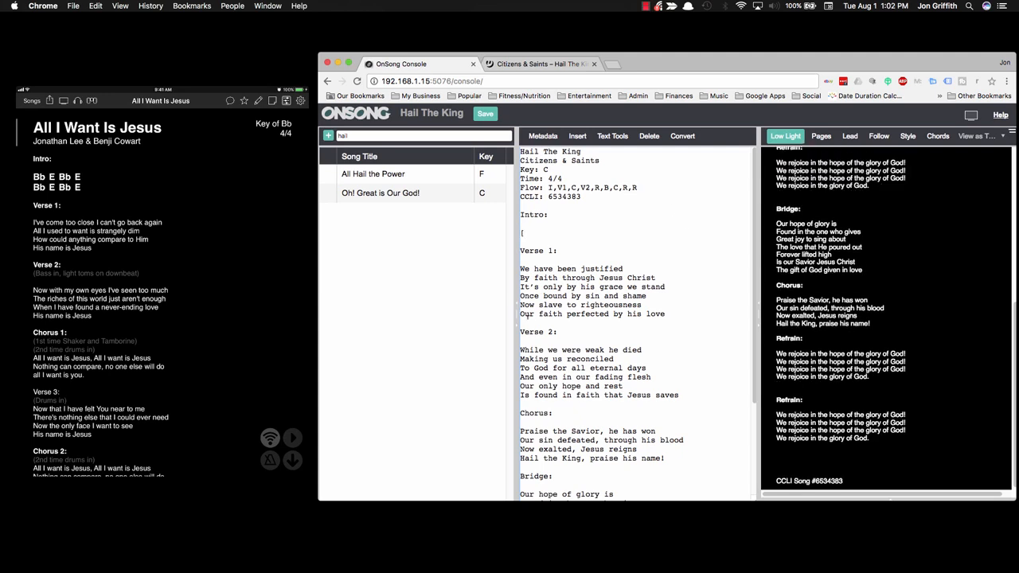
# Step: Enter the chord line [C][G][Em][D] under Intro and duplicate it on a second line
pyautogui.press('BackSpace')
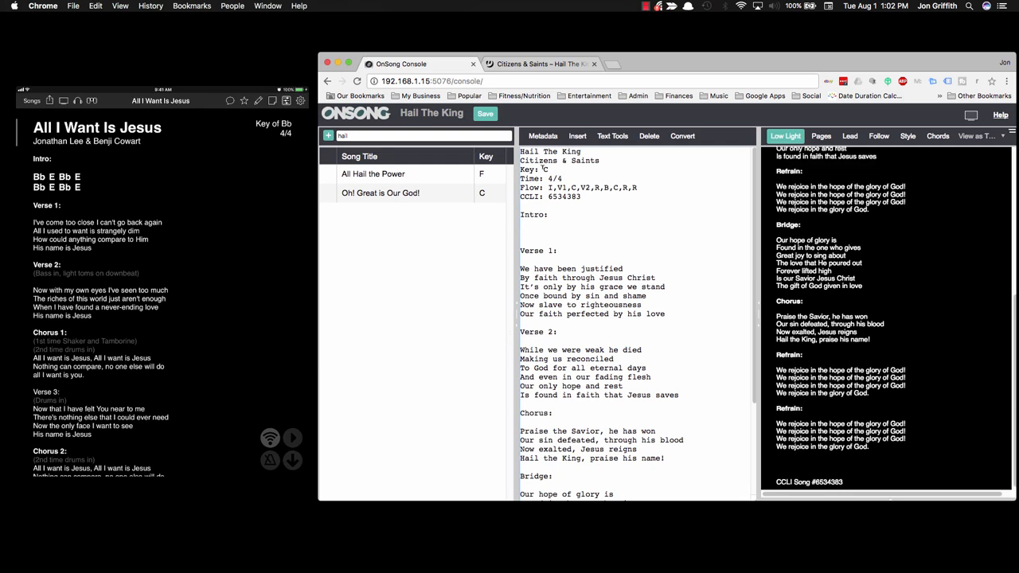
pyautogui.scroll(10, 919, 215)
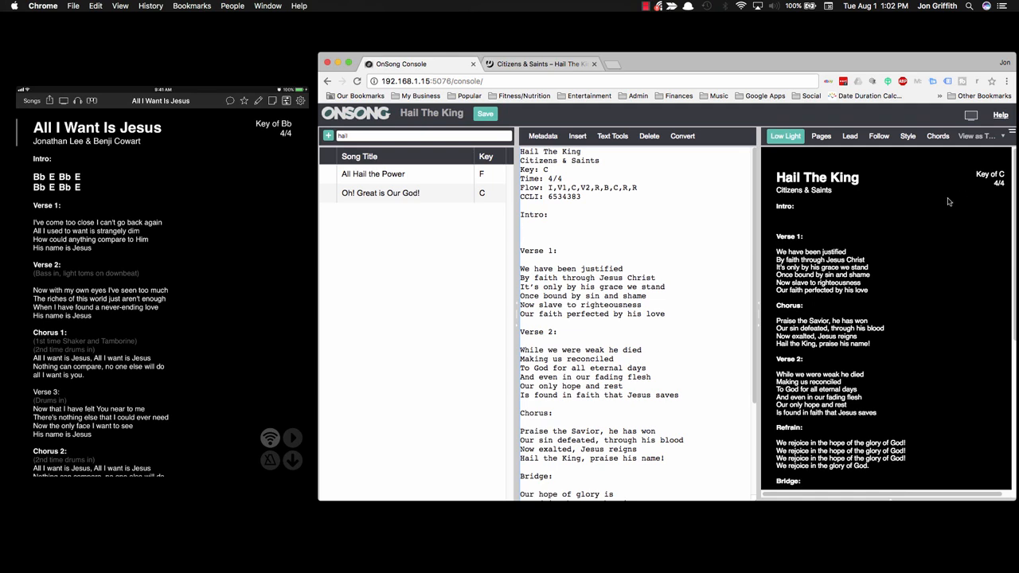
pyautogui.write('[C]')
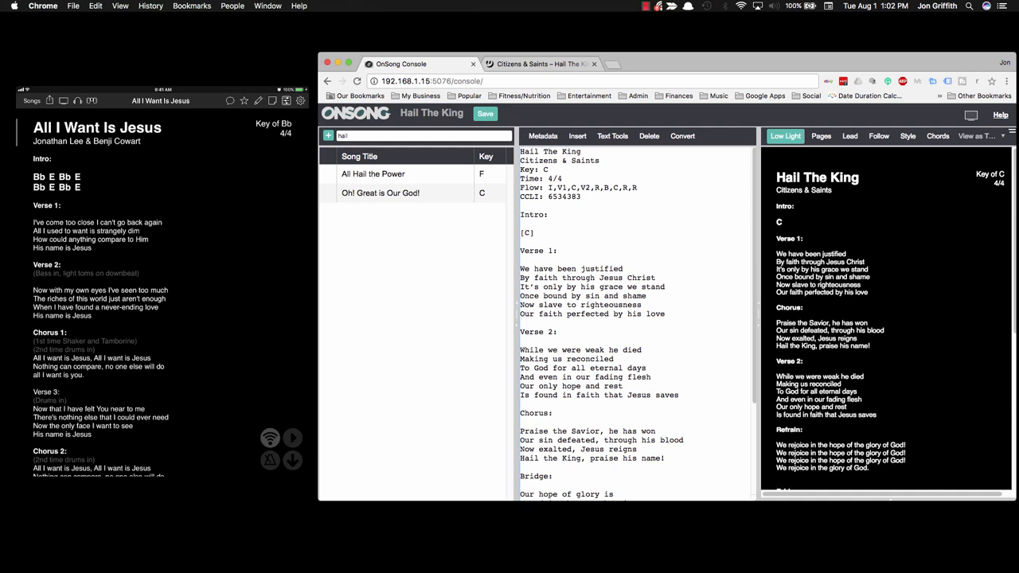
pyautogui.write('[G]')
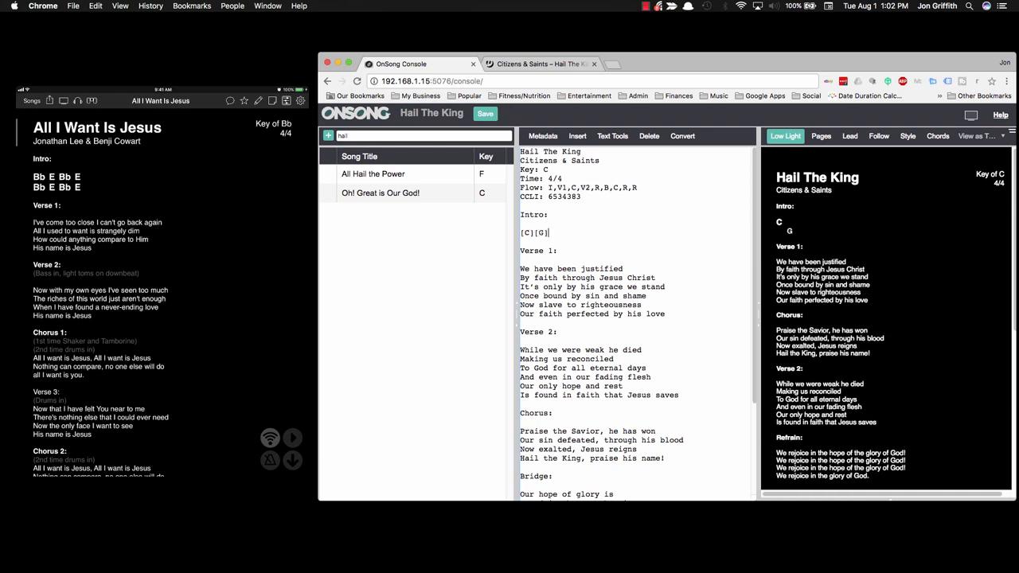
pyautogui.write('[Em]')
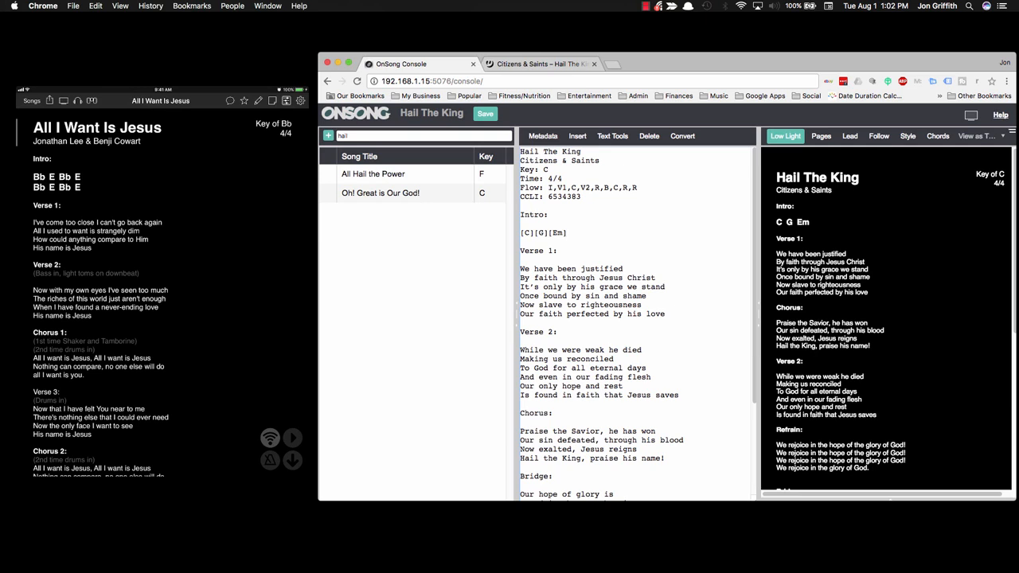
pyautogui.write('[')
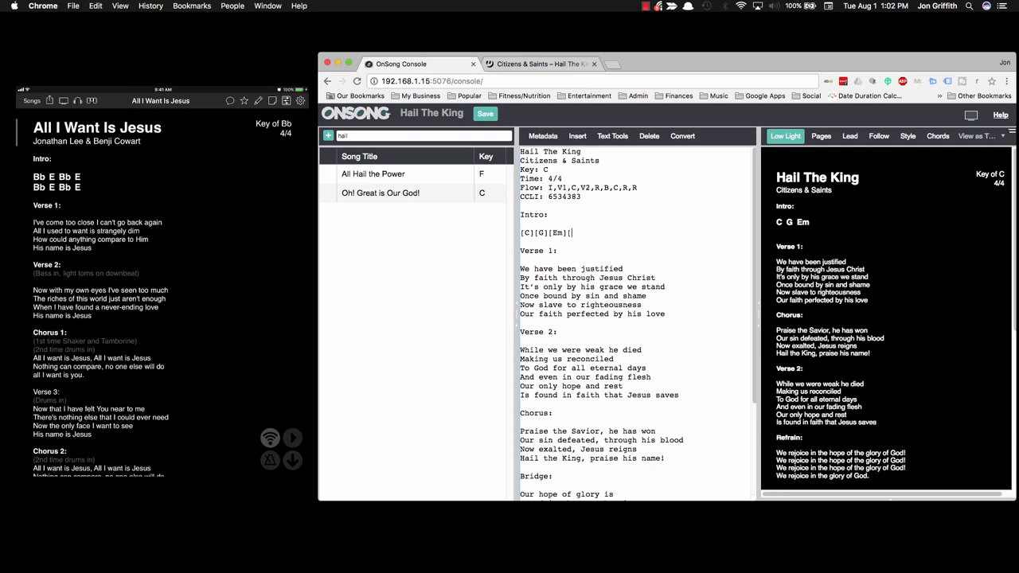
pyautogui.write('D]')
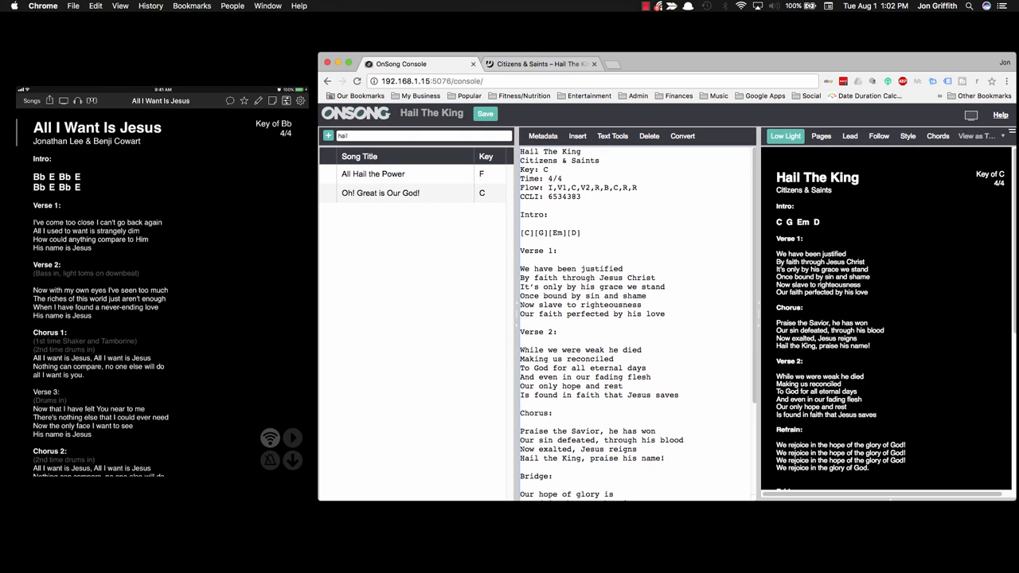
pyautogui.press('Return')
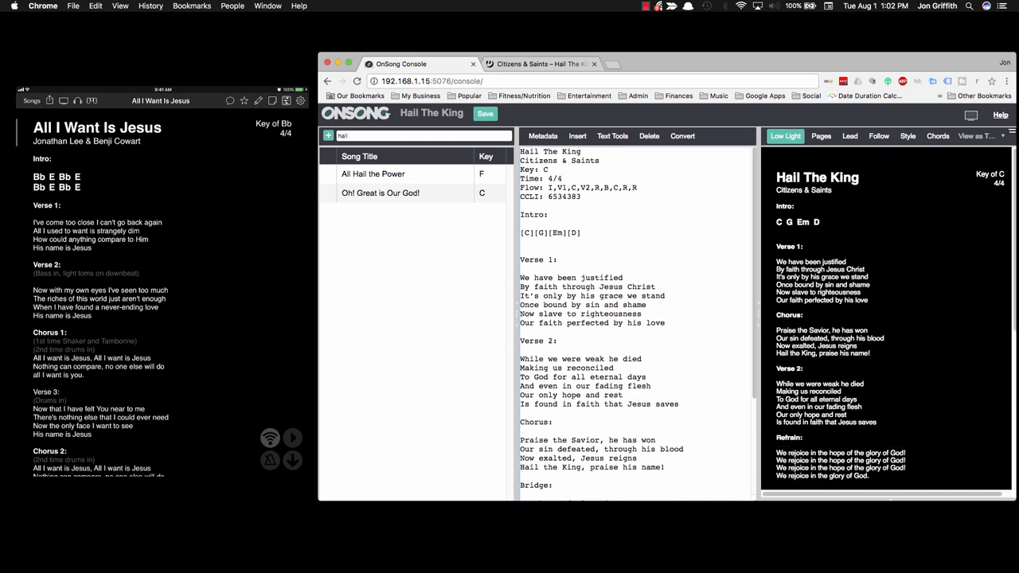
pyautogui.moveTo(581, 233); pyautogui.dragTo(520, 232)
pyautogui.hotkey('ctrl', 'c')
pyautogui.click(526, 242)
pyautogui.hotkey('ctrl', 'v')
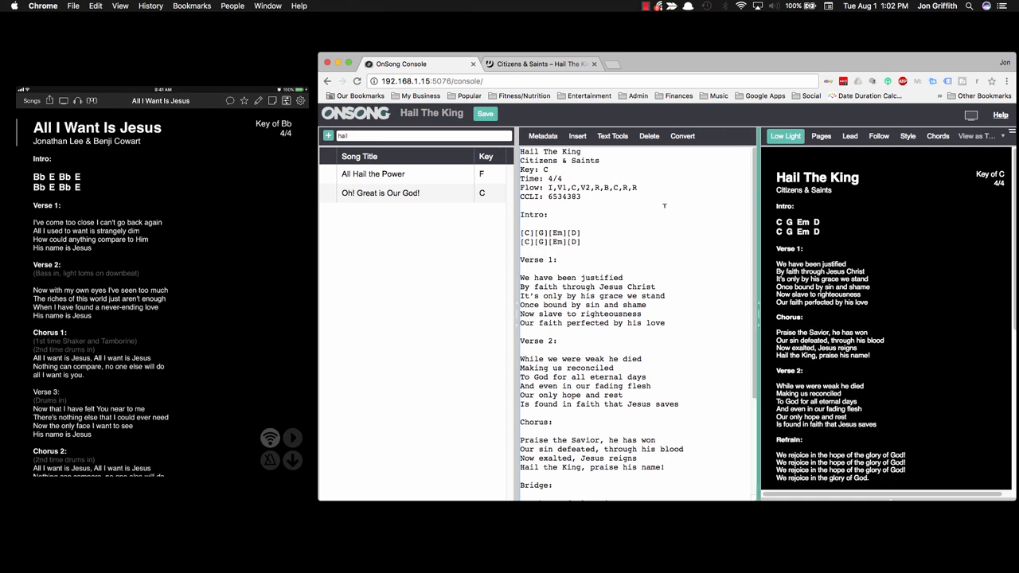
pyautogui.click(520, 277)
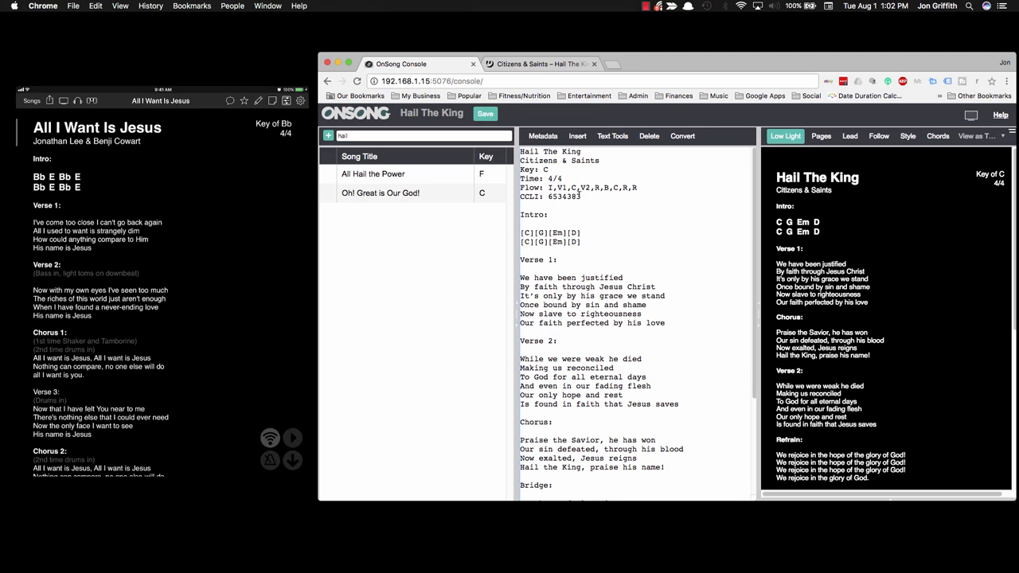
# Step: From the chord palette, add C, C, G and D chords to Verse 1's first three lines
pyautogui.click(577, 136)
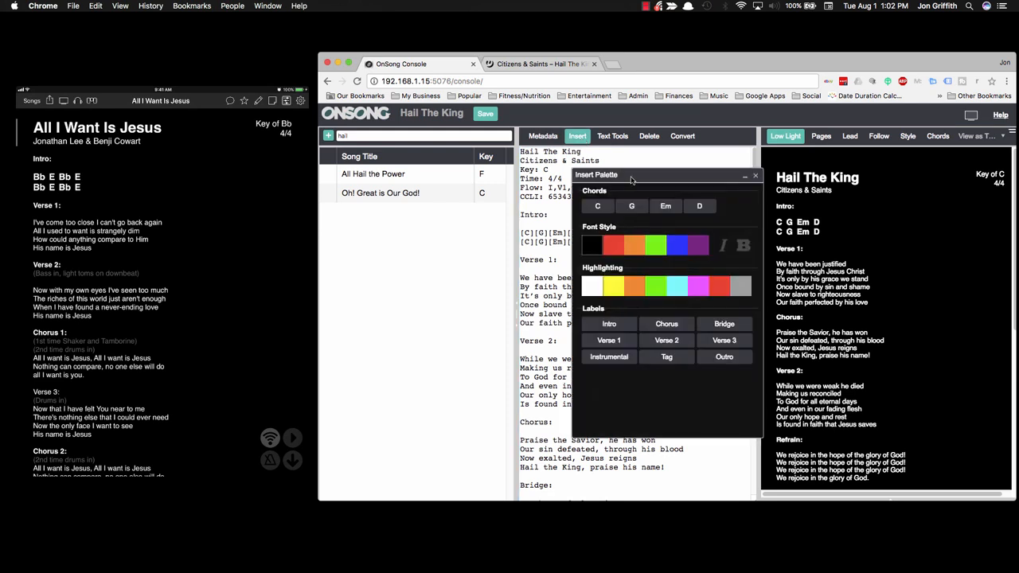
pyautogui.moveTo(630, 181); pyautogui.dragTo(800, 167)
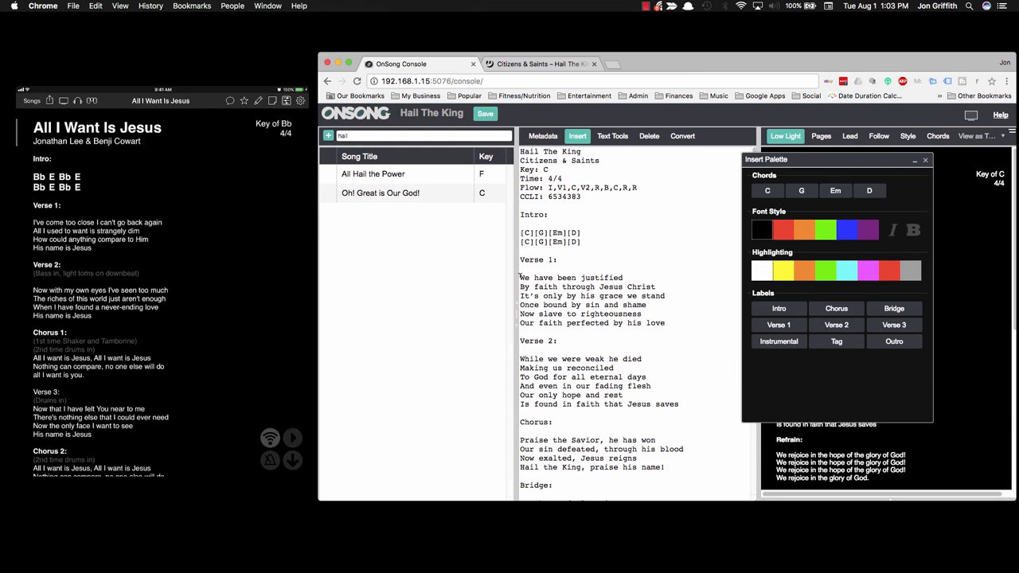
pyautogui.click(521, 277)
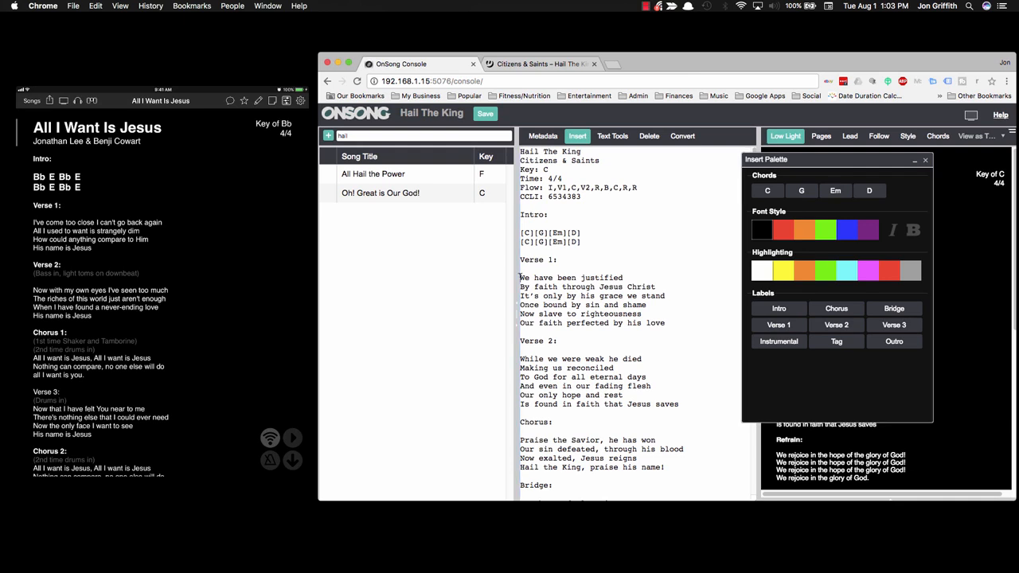
pyautogui.click(767, 190)
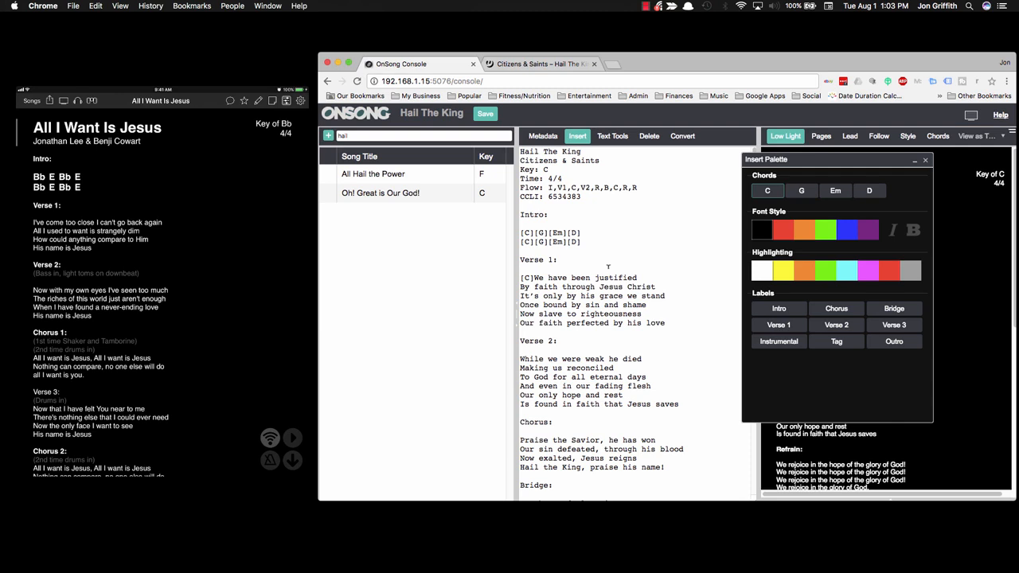
pyautogui.click(521, 285)
pyautogui.click(767, 190)
pyautogui.click(521, 295)
pyautogui.click(801, 190)
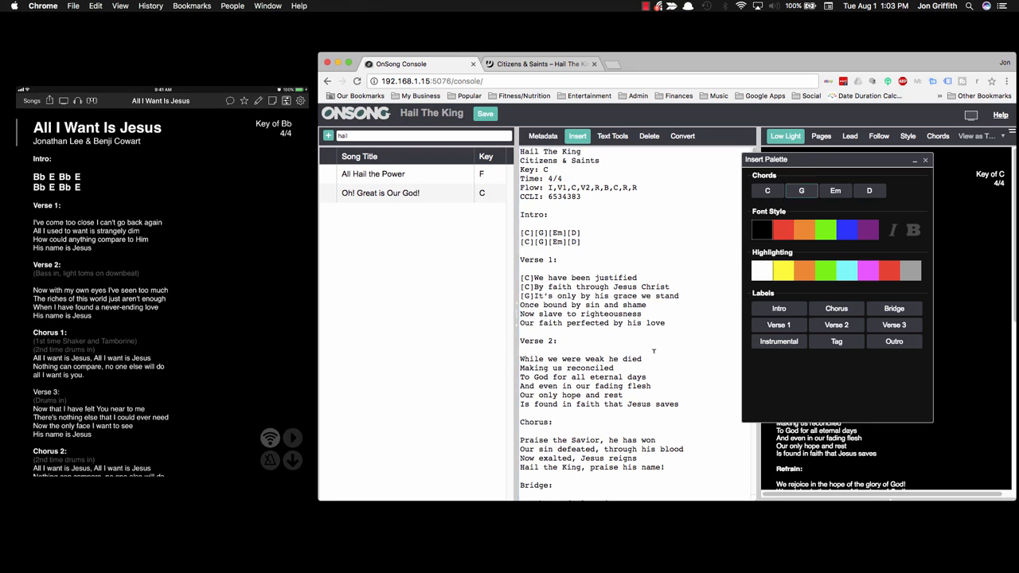
pyautogui.click(656, 295)
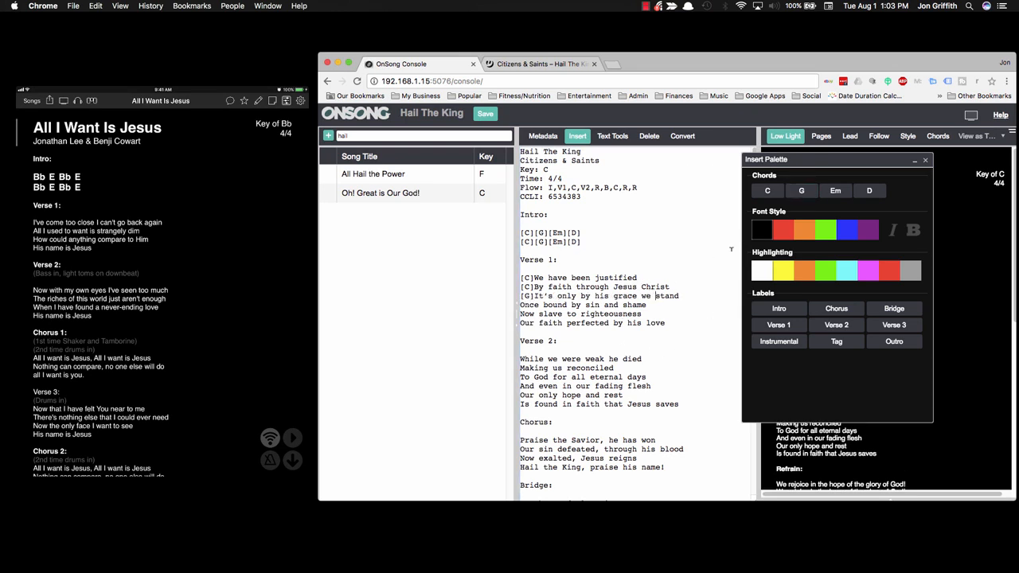
pyautogui.click(869, 190)
# Step: Add C, C, G and D chords to the rest of Verse 1, ending before 'love'
pyautogui.click(767, 190)
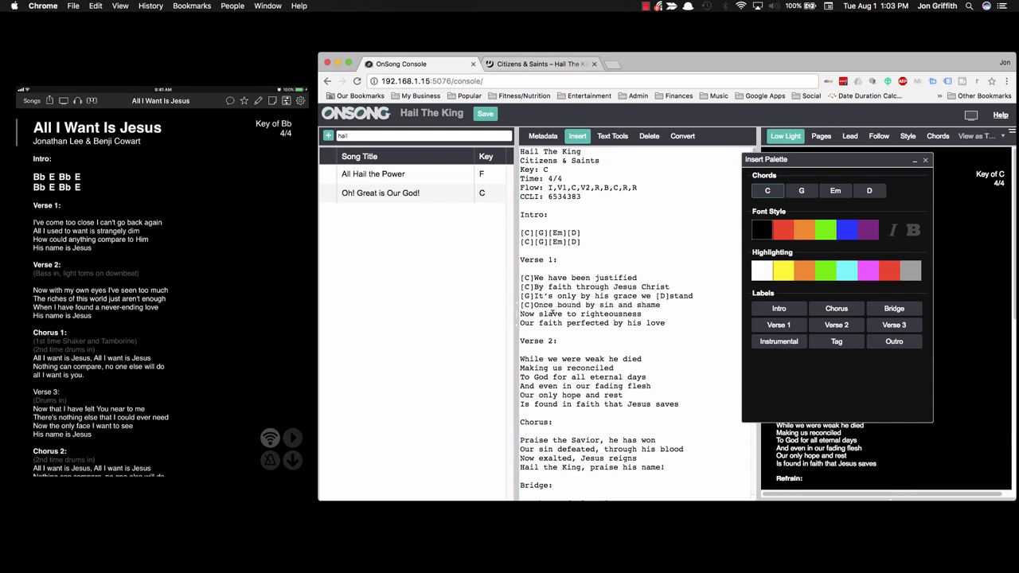
pyautogui.click(520, 314)
pyautogui.click(767, 190)
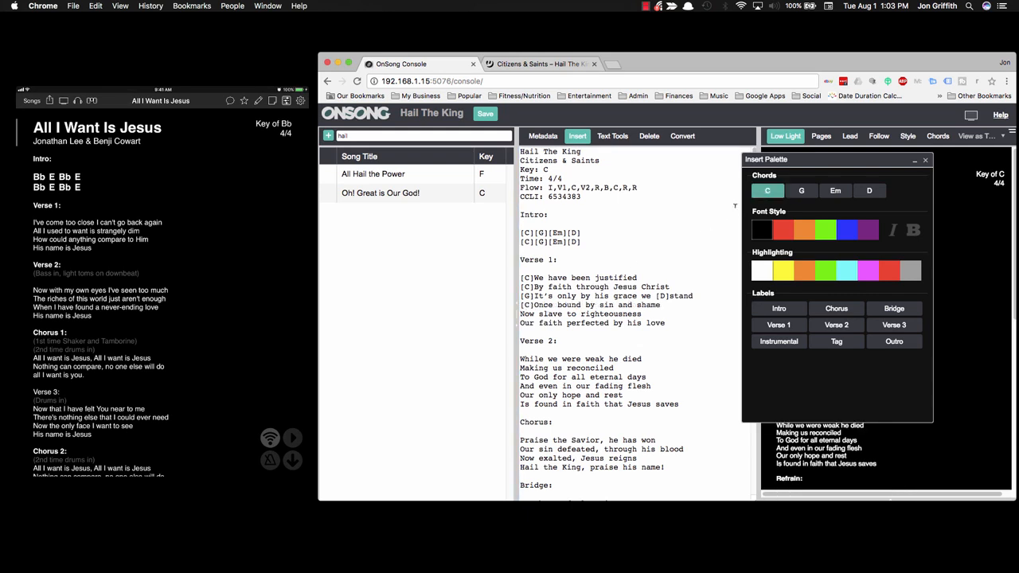
pyautogui.click(521, 322)
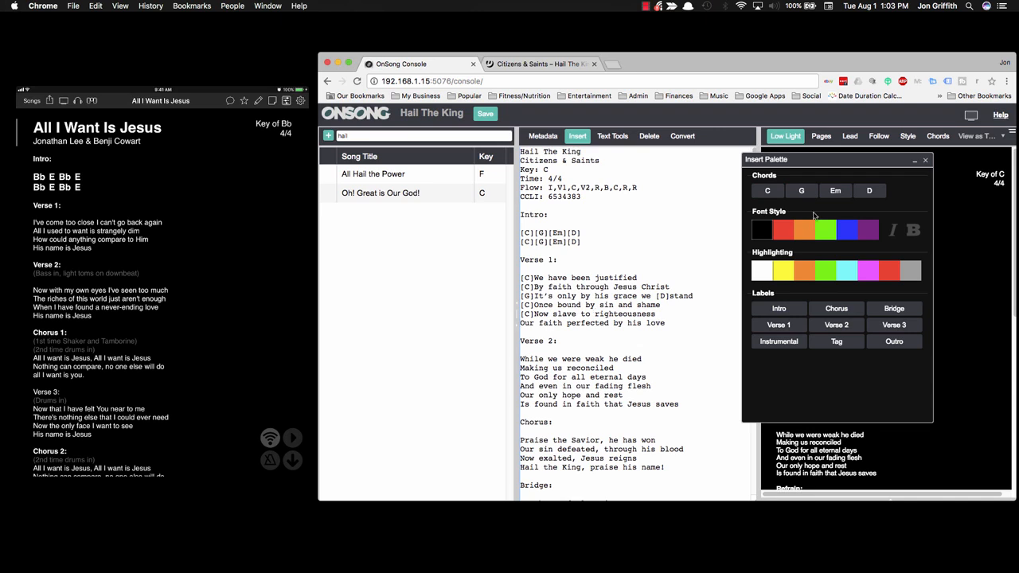
pyautogui.click(800, 190)
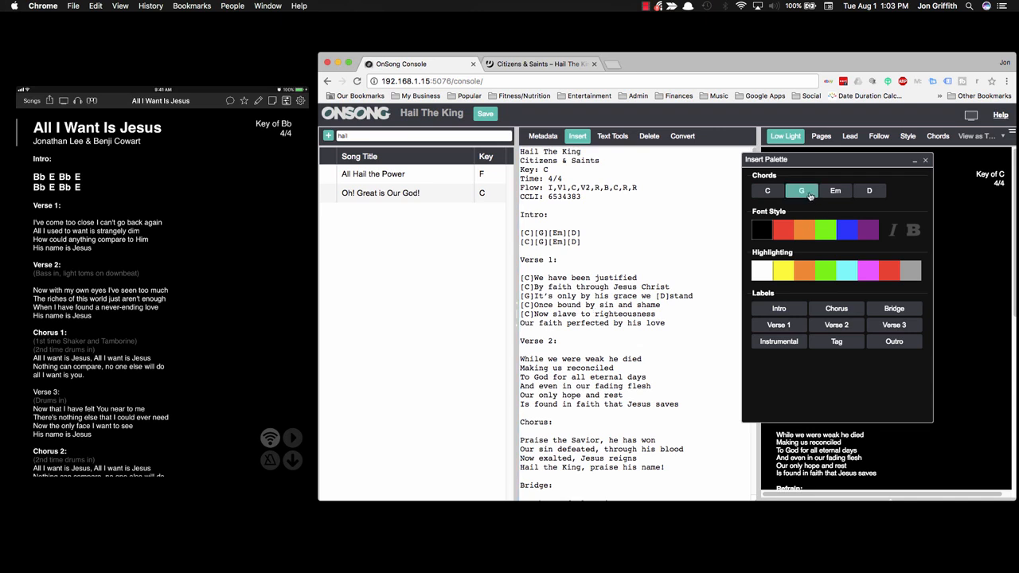
pyautogui.click(660, 322)
pyautogui.click(869, 191)
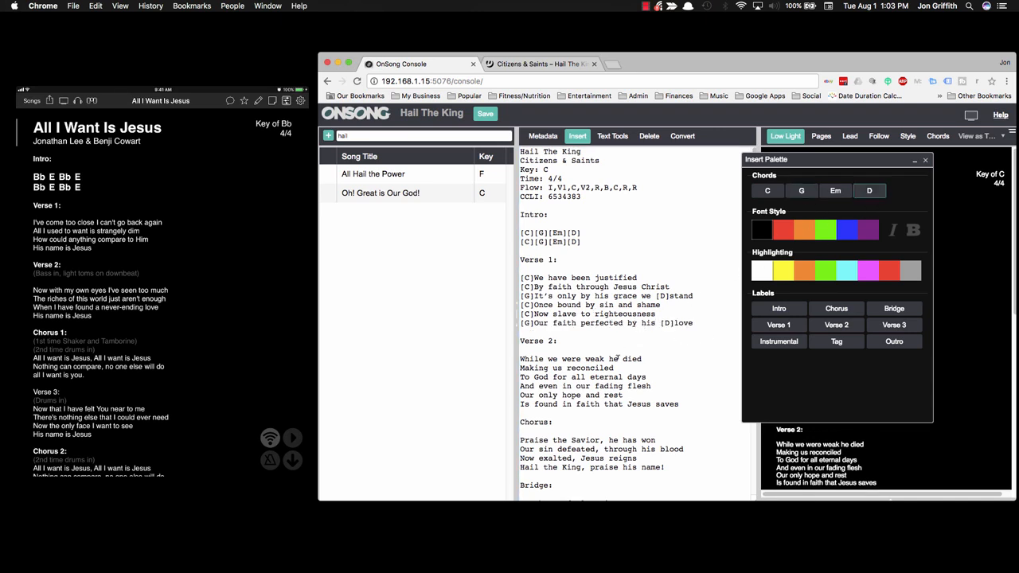
# Step: Add C chords to Verse 2's opening lines and chords to the Chorus lyrics
pyautogui.click(521, 358)
pyautogui.click(768, 191)
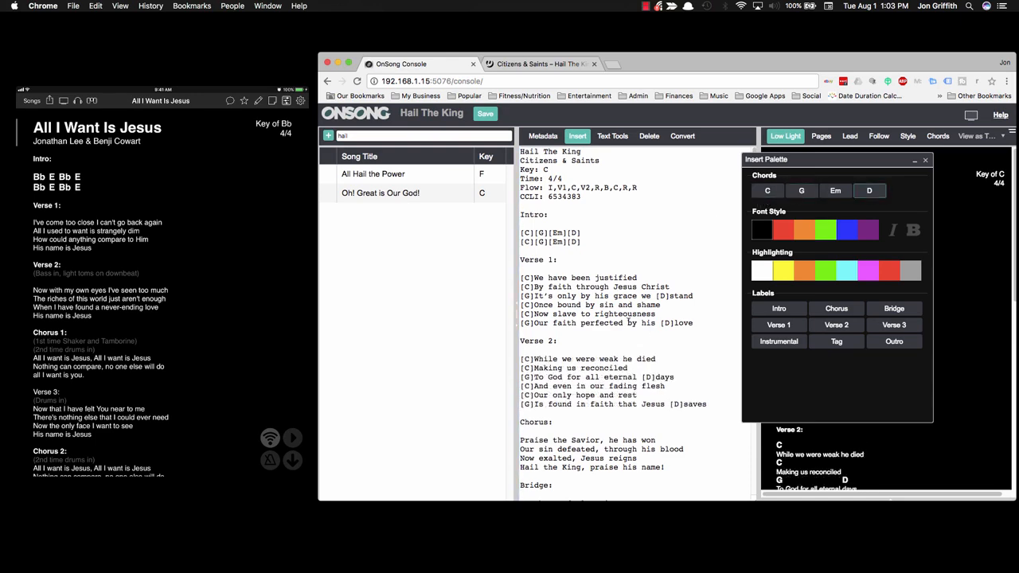
pyautogui.scroll(-3, 566, 383)
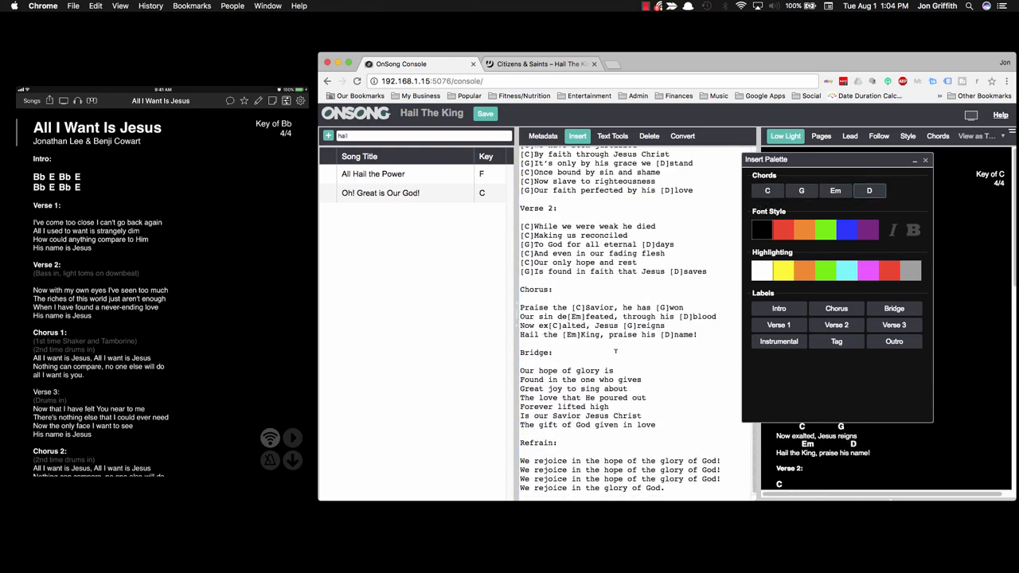
pyautogui.click(767, 190)
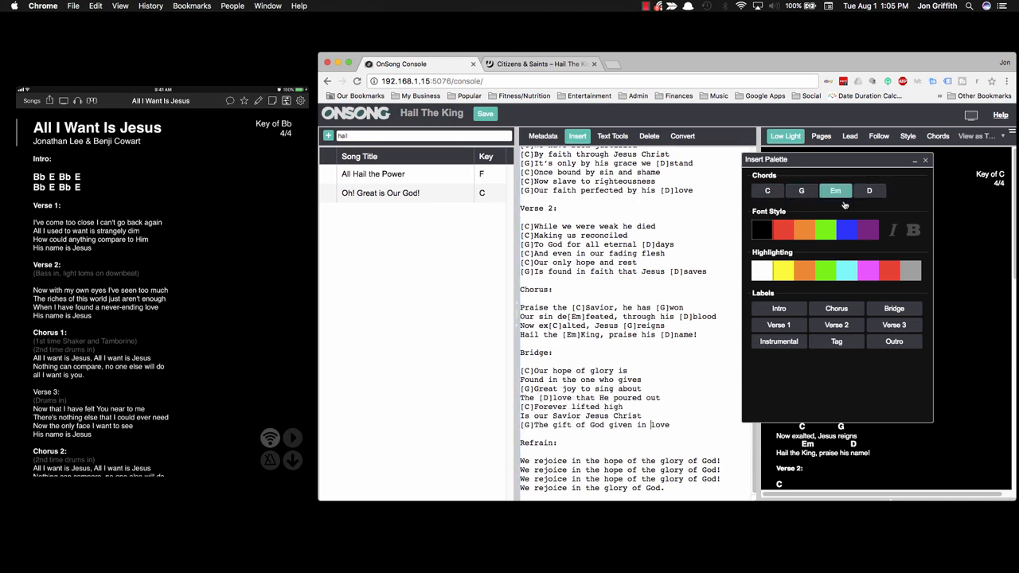
# Step: Add G, Em, D and C chords across the Bridge and Refrain lyric lines
pyautogui.click(607, 460)
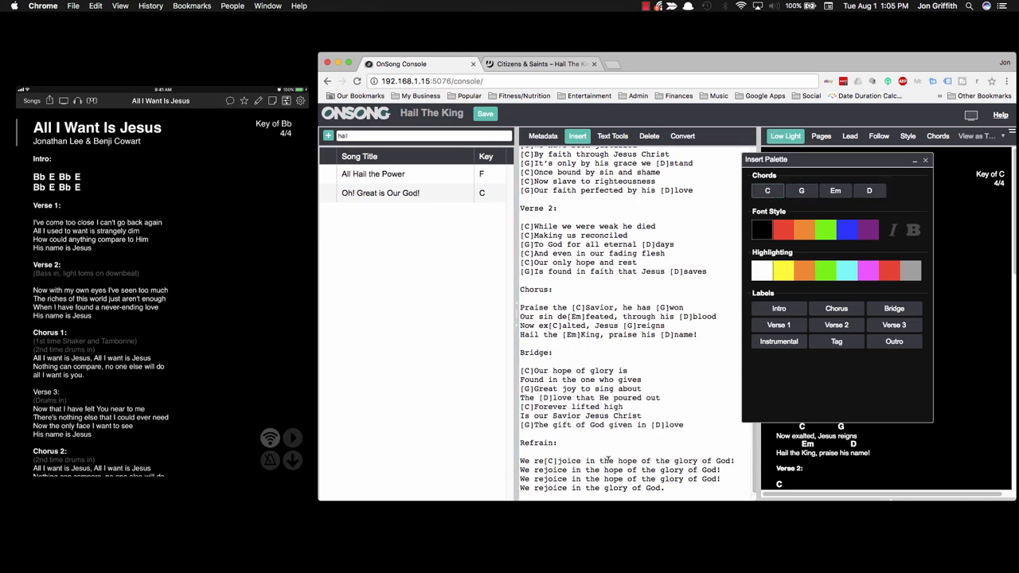
pyautogui.click(674, 461)
pyautogui.click(801, 191)
pyautogui.click(544, 471)
pyautogui.click(834, 191)
pyautogui.click(678, 471)
pyautogui.click(869, 191)
pyautogui.click(544, 479)
pyautogui.click(767, 191)
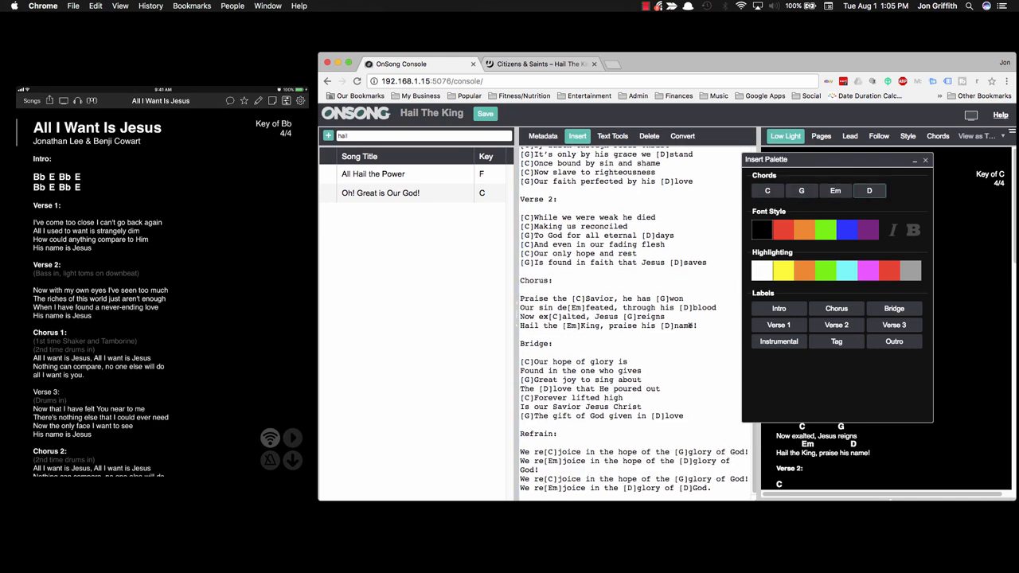
pyautogui.scroll(5, 691, 326)
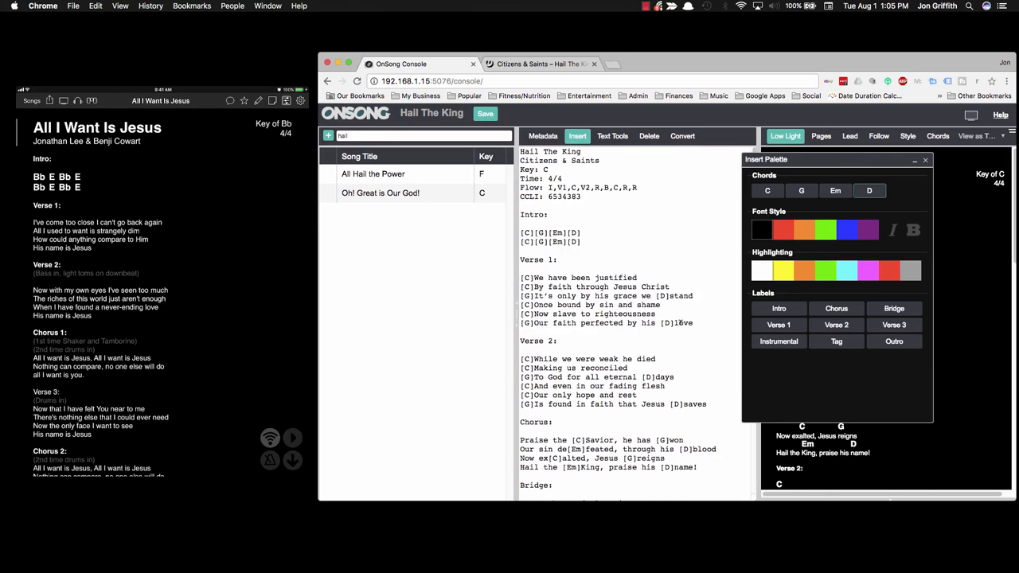
# Step: Close the chord palette, save Hail The King to the library, and switch the console to Lead
pyautogui.click(925, 160)
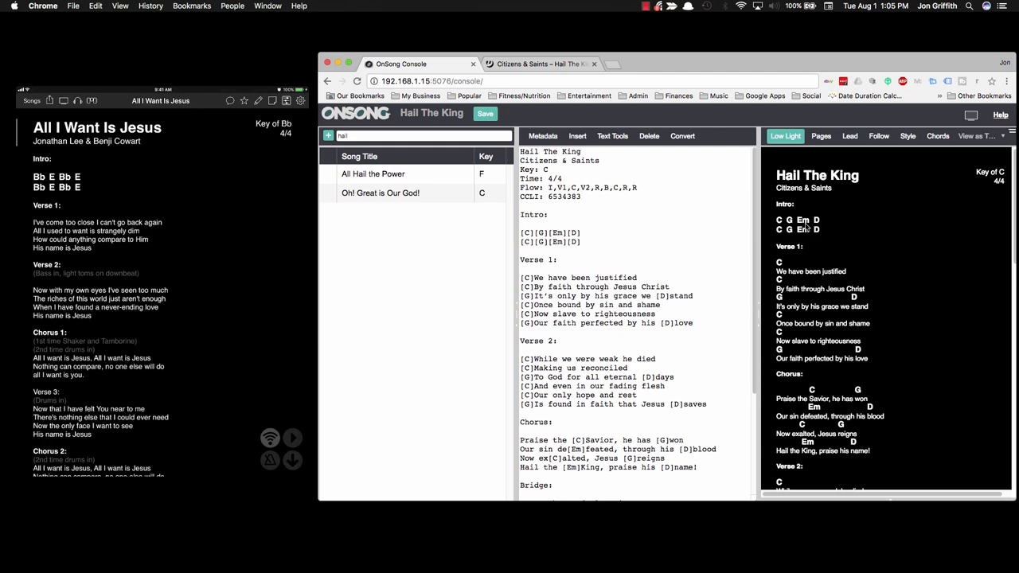
pyautogui.scroll(-5, 808, 230)
pyautogui.scroll(-3, 814, 254)
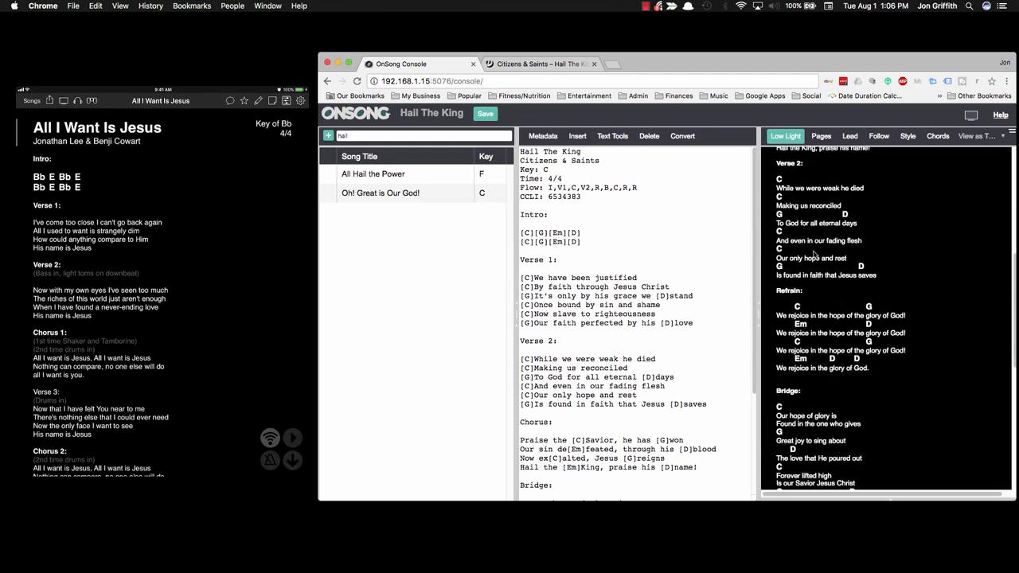
pyautogui.scroll(-10, 813, 254)
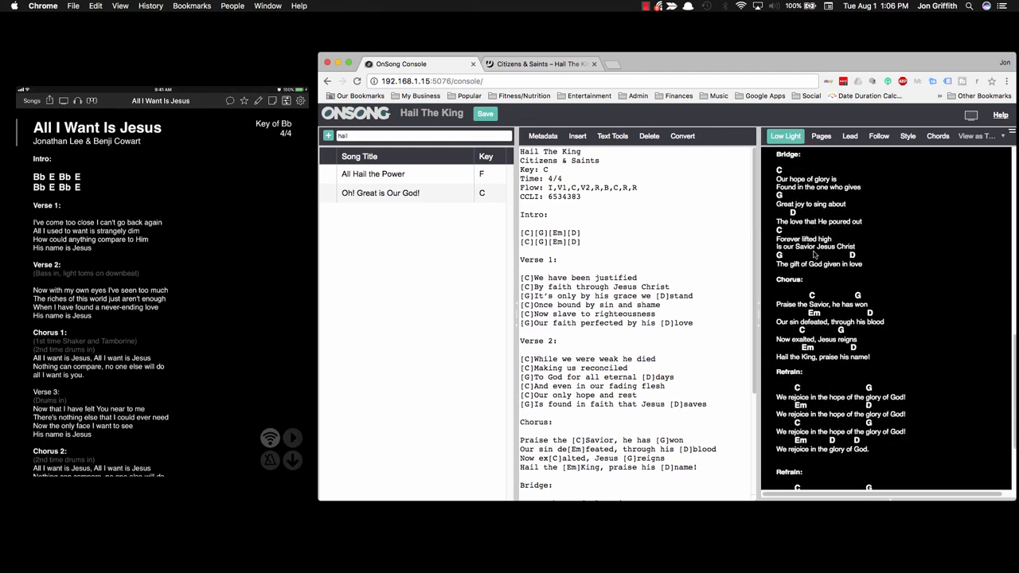
pyautogui.scroll(-1, 814, 256)
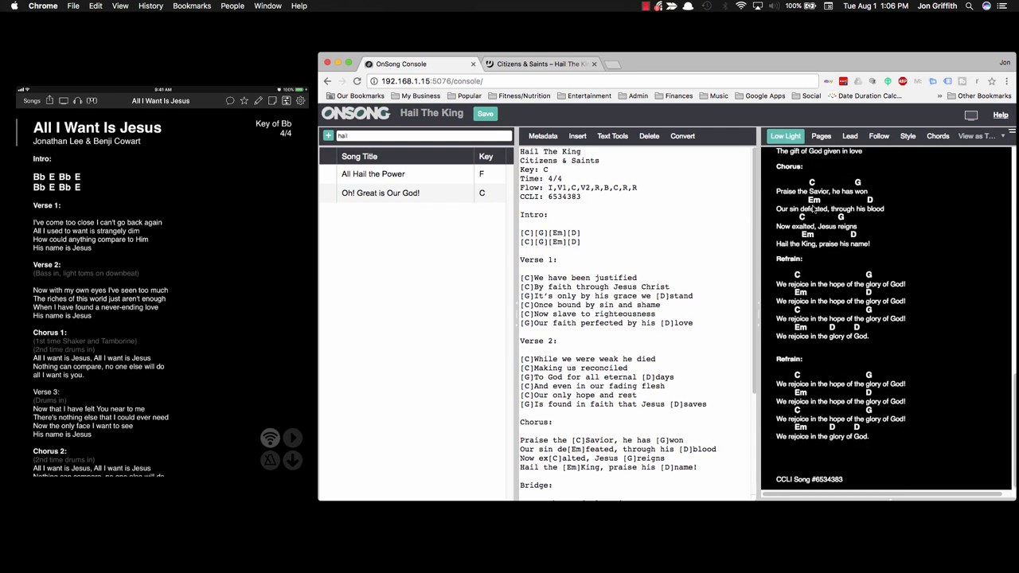
pyautogui.click(487, 114)
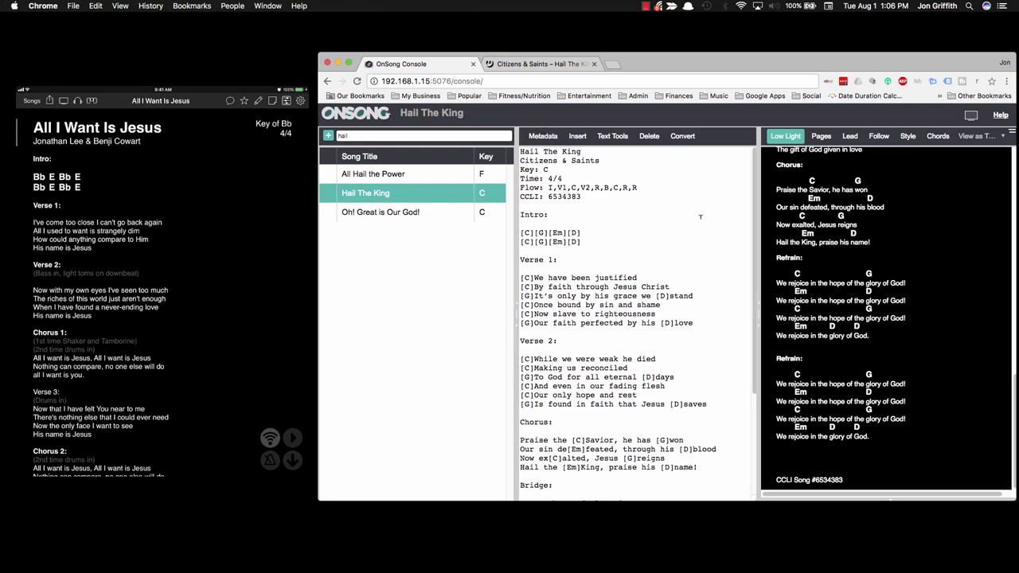
pyautogui.click(853, 137)
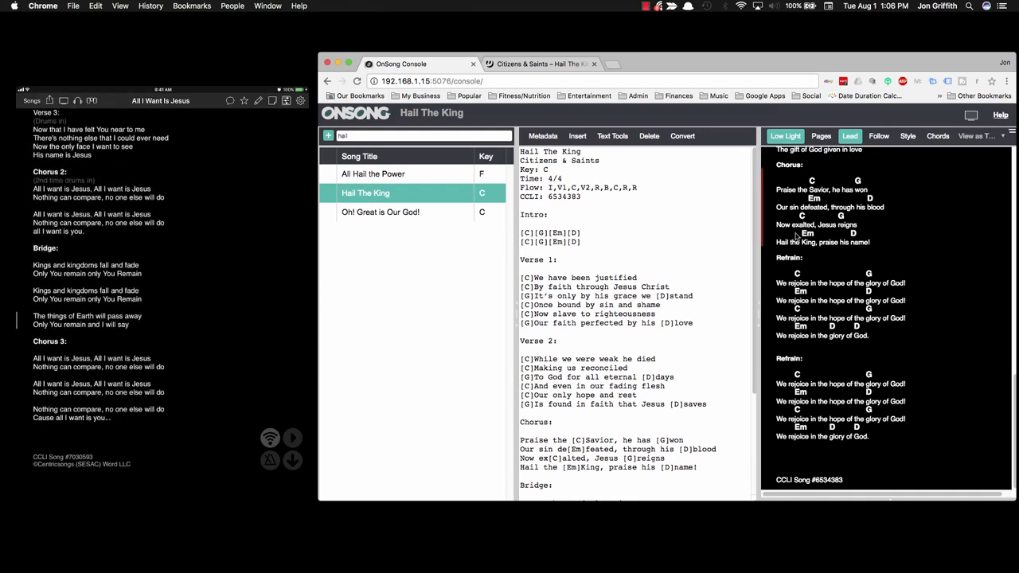
# Step: Load Hail The King on the iPad and jump its display to Verse 1, then the Chorus
pyautogui.click(378, 182)
pyautogui.click(376, 193)
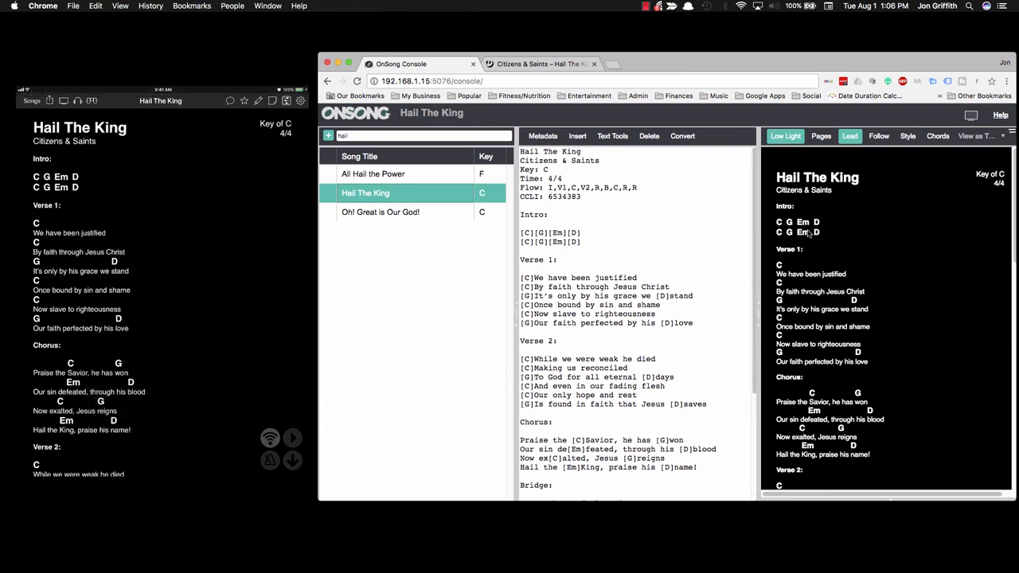
pyautogui.click(806, 277)
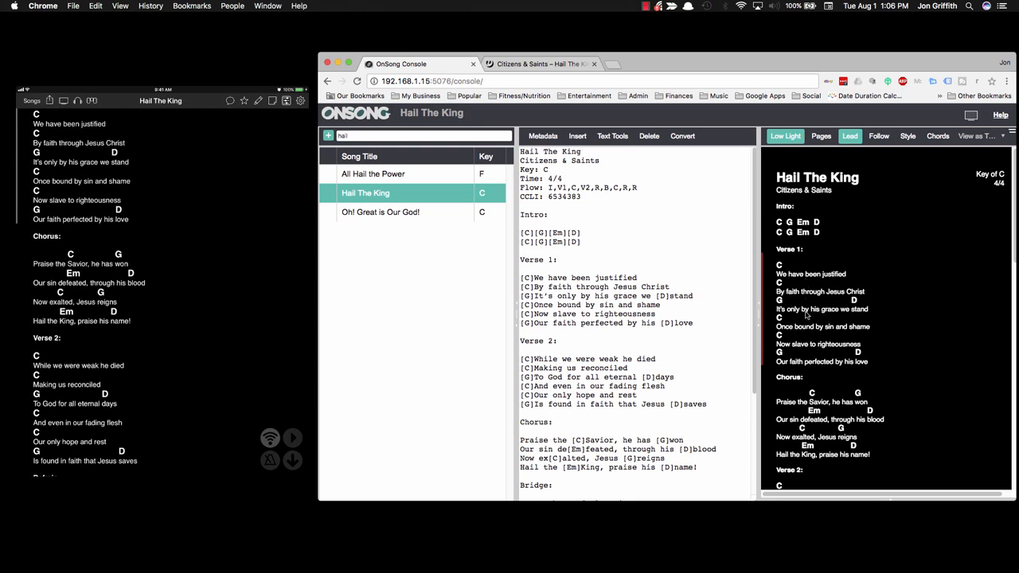
pyautogui.click(811, 425)
pyautogui.scroll(-10, 811, 425)
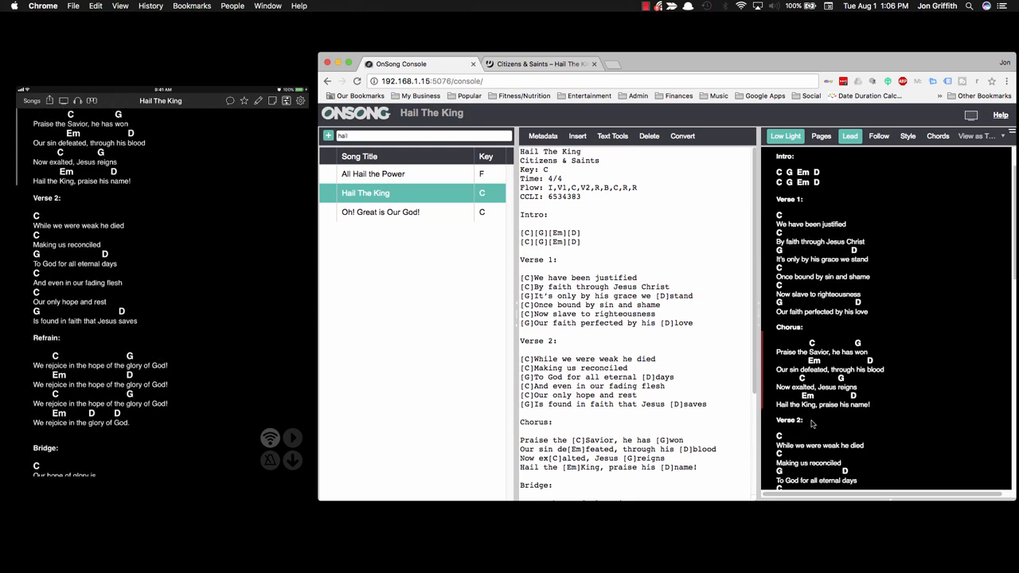
pyautogui.scroll(-10, 812, 420)
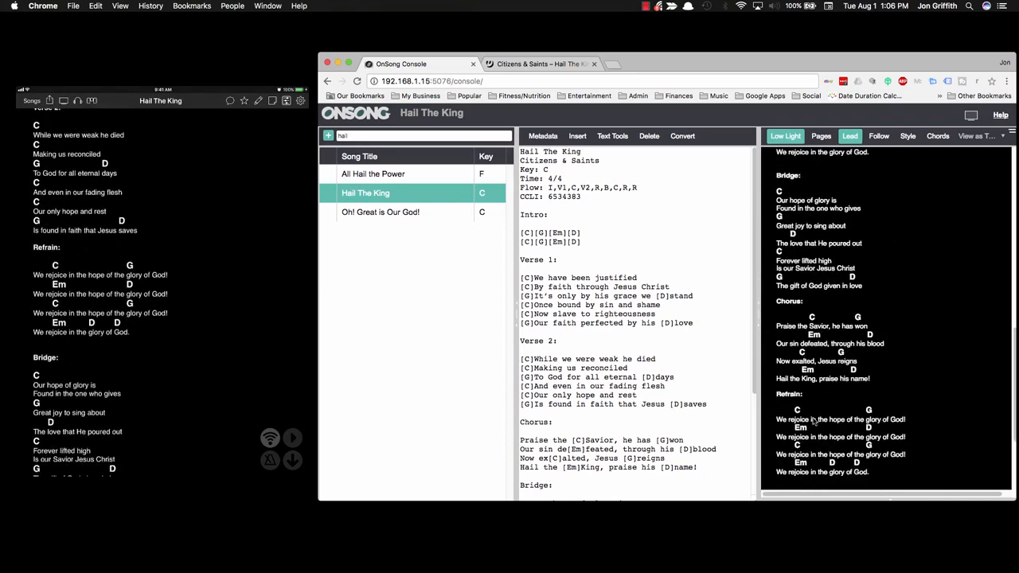
pyautogui.scroll(15, 824, 301)
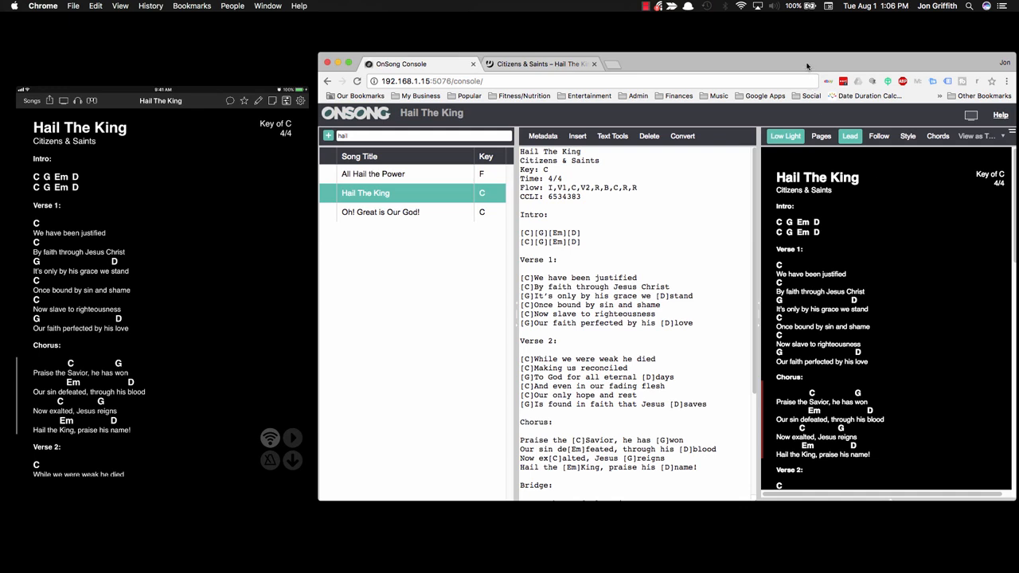
pyautogui.moveTo(807, 65); pyautogui.dragTo(786, 52)
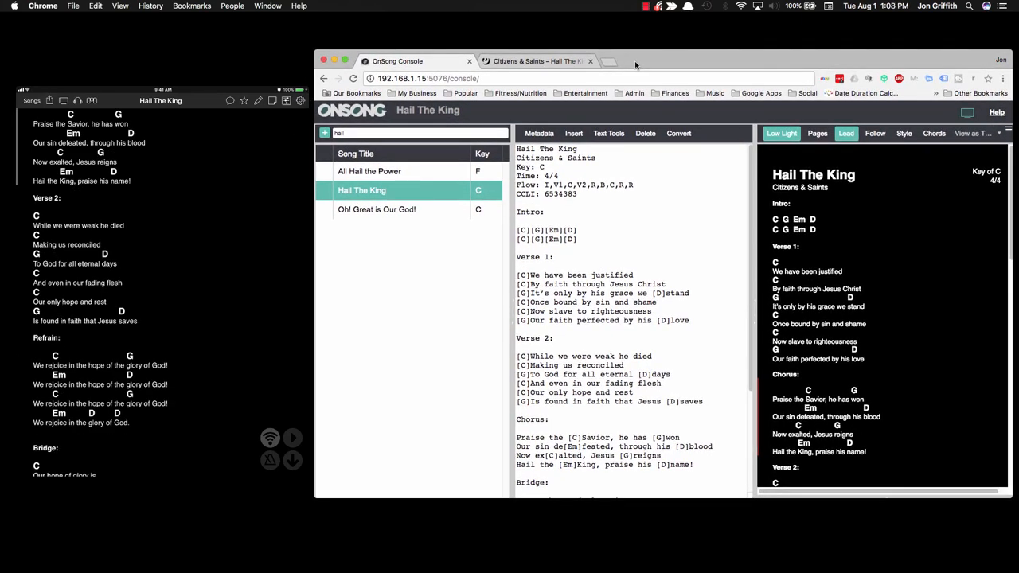
# Step: Show the projector slide with all six Verse 1 lines of Hail The King
pyautogui.moveTo(169, 119)
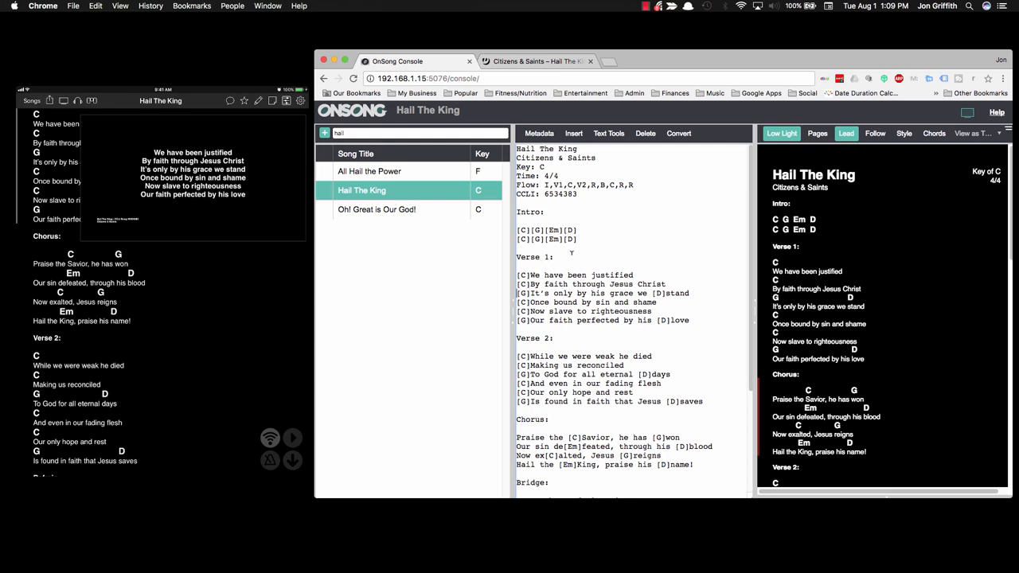
# Step: Split Verse 1 into two-line slides, adding a break before 'Now slave to righteousness', and save
pyautogui.press('Return')
pyautogui.press('Down')
pyautogui.press('Down')
pyautogui.press('Return')
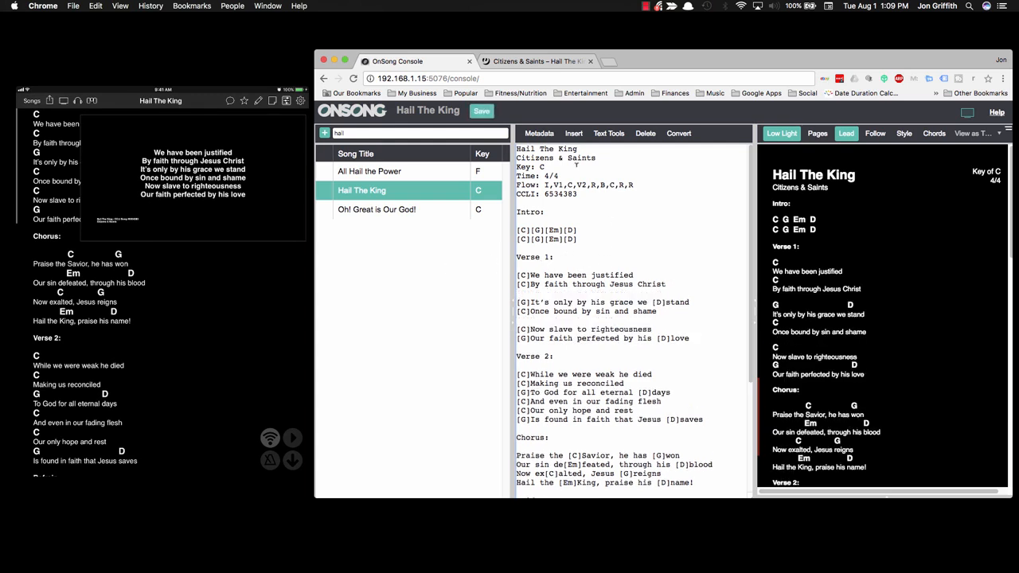
pyautogui.click(481, 113)
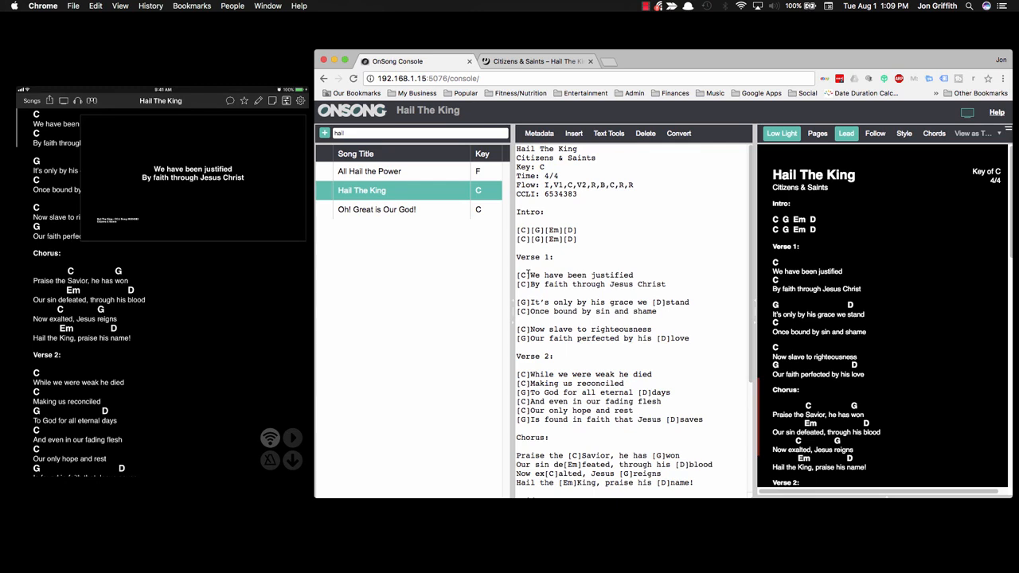
# Step: Break Verse 2 before 'To God for all eternal days' and 'Our only hope and rest', and split the Chorus before 'Now exalted, Jesus reigns'
pyautogui.moveTo(30, 133)
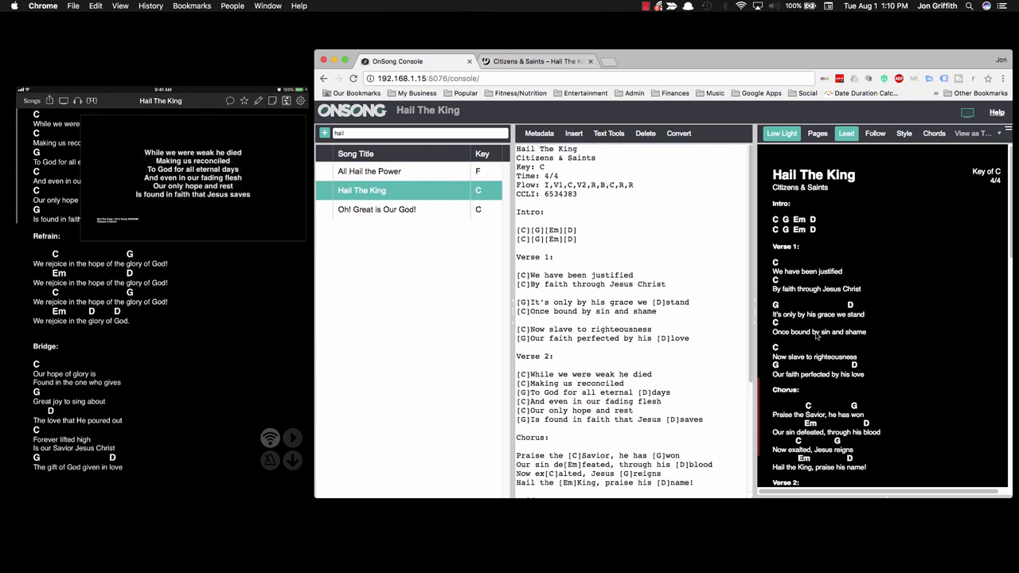
pyautogui.click(517, 392)
pyautogui.press('Return')
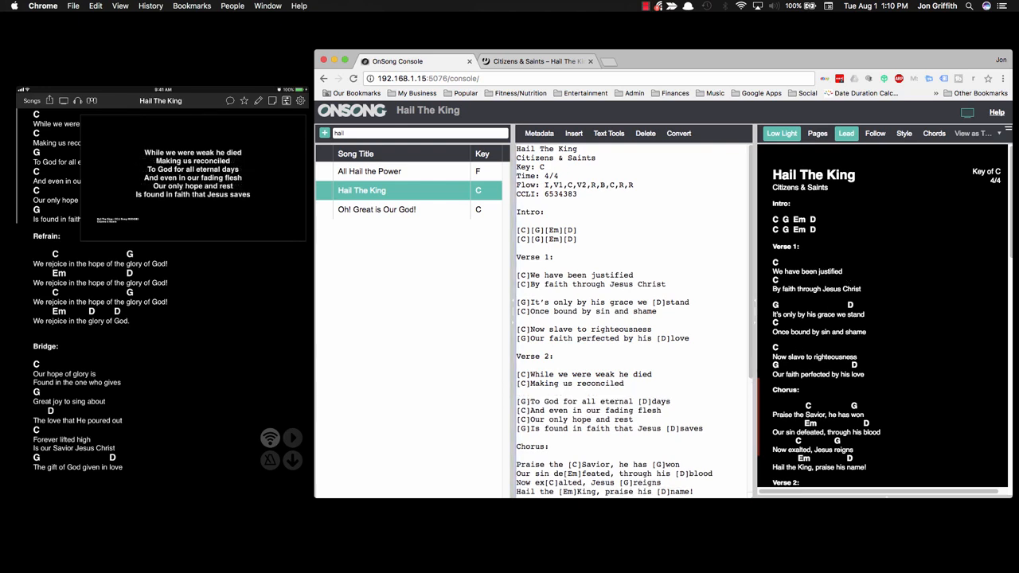
pyautogui.click(517, 419)
pyautogui.press('Return')
pyautogui.scroll(-3, 531, 374)
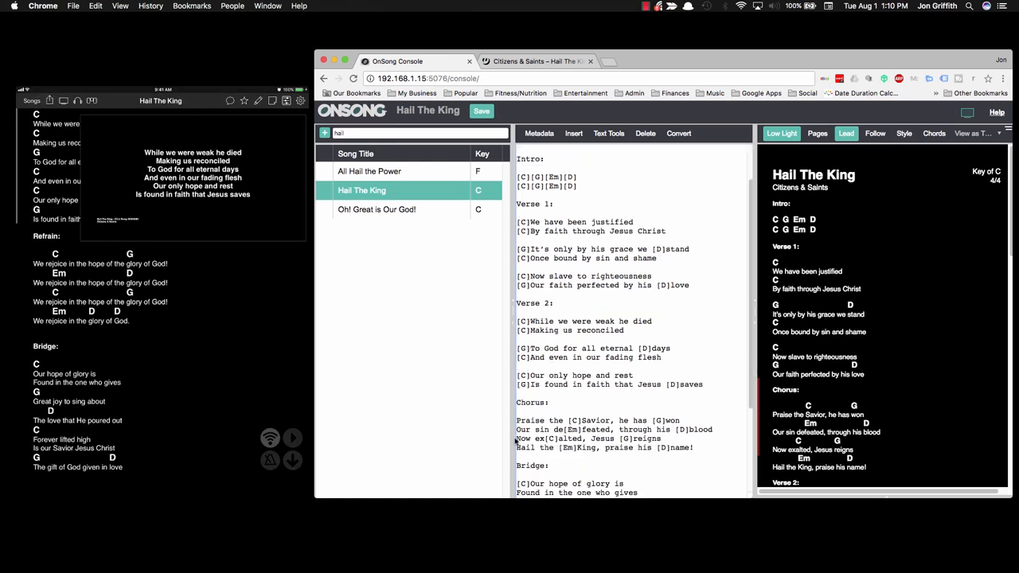
pyautogui.click(516, 439)
pyautogui.press('Return')
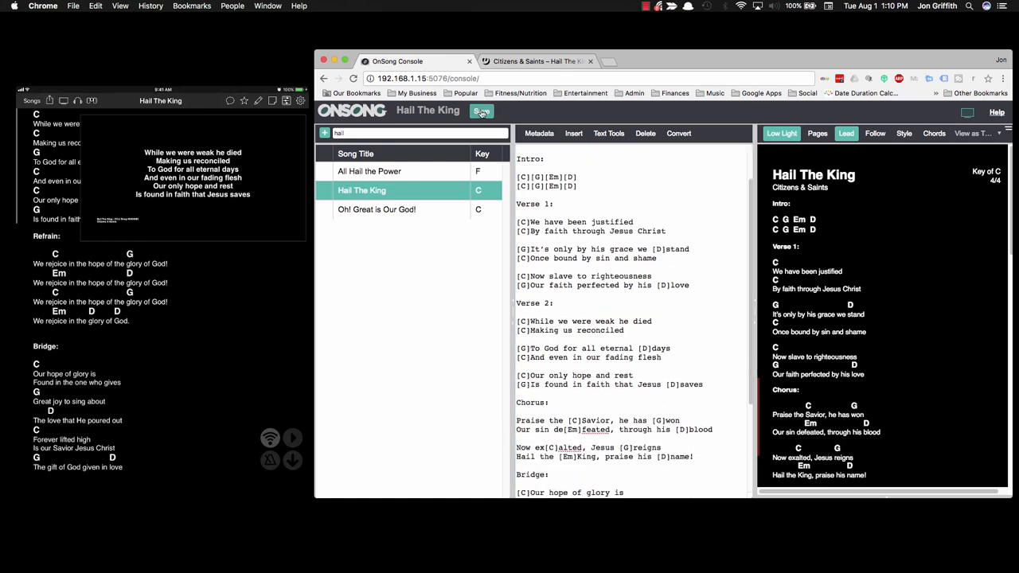
# Step: Save the Verse 2 and Chorus breaks, then split the Bridge before 'Great joy to sing about' and 'Forever lifted high'
pyautogui.click(481, 112)
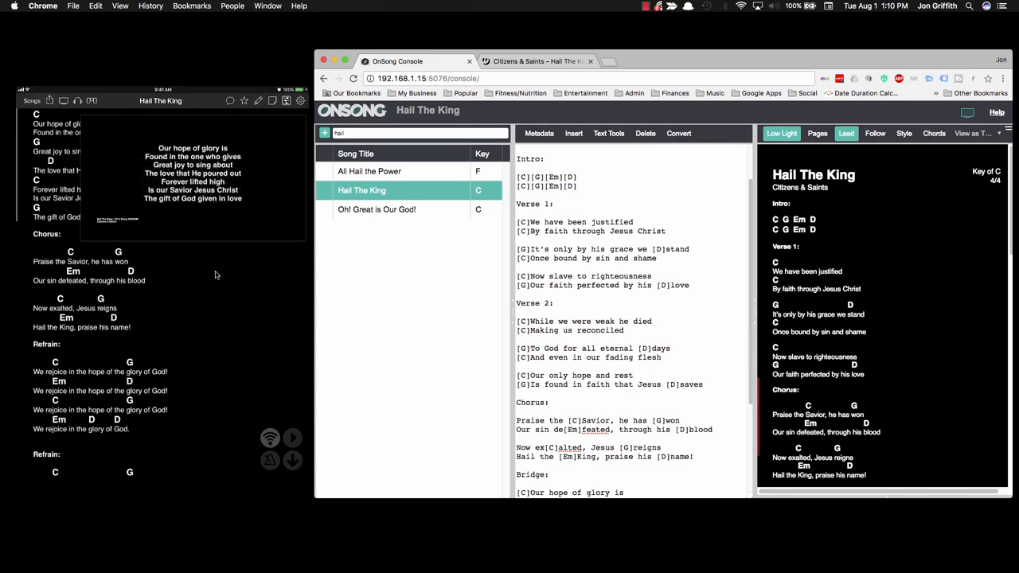
pyautogui.scroll(-5, 568, 358)
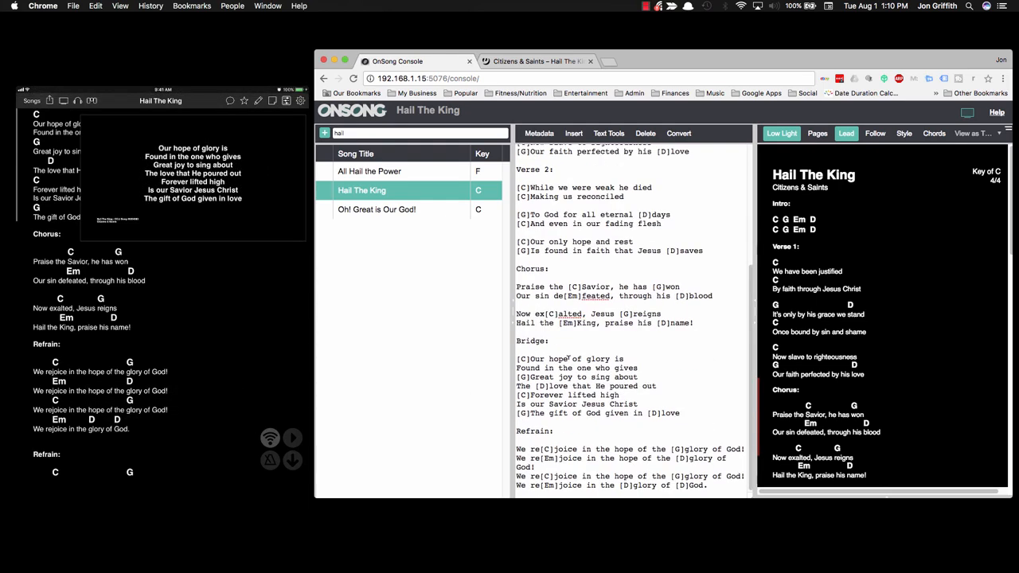
pyautogui.click(517, 376)
pyautogui.press('Return')
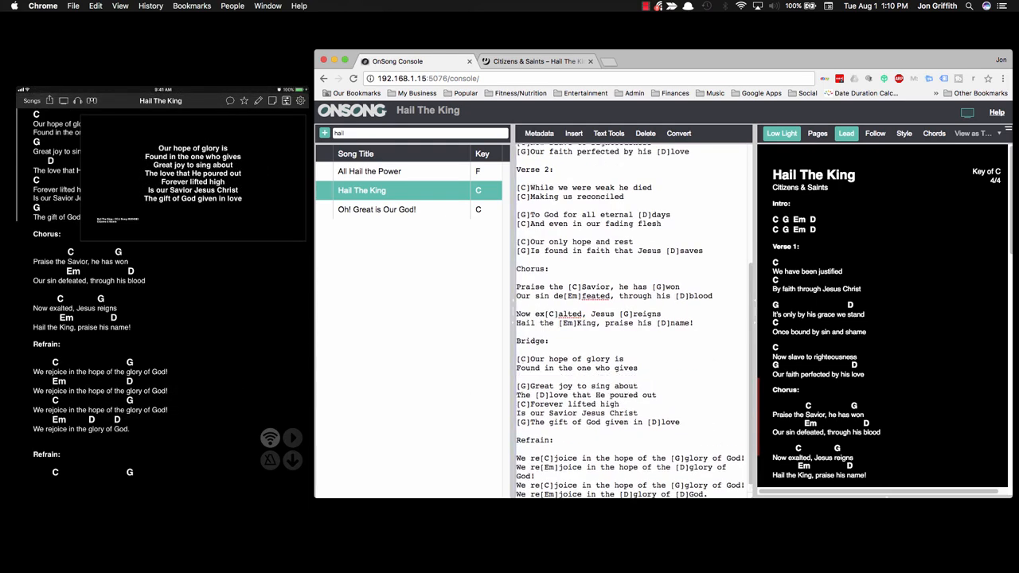
pyautogui.click(517, 403)
pyautogui.press('Return')
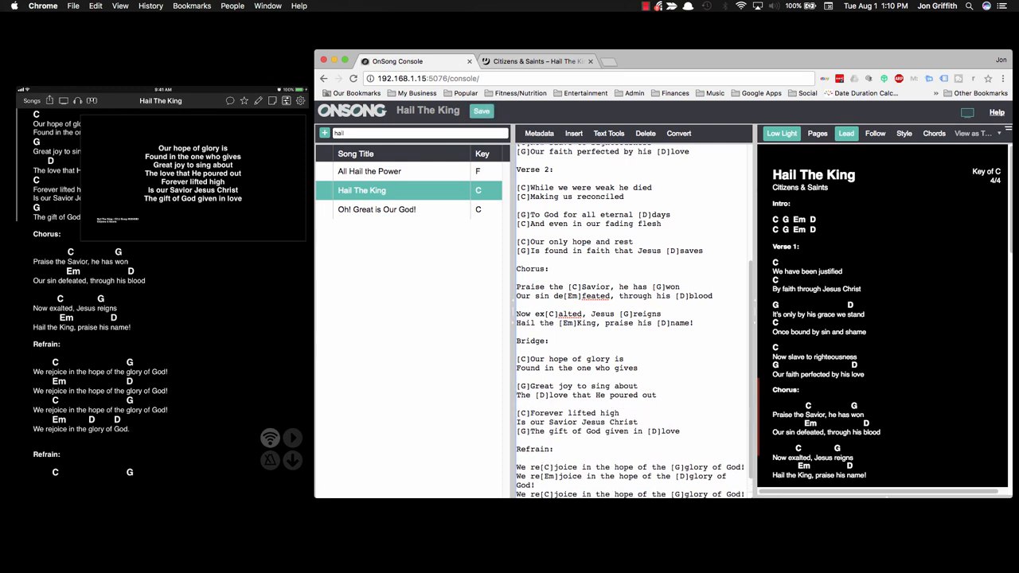
# Step: Split the Refrain into two couplets after its second line and save the song
pyautogui.scroll(-1, 546, 369)
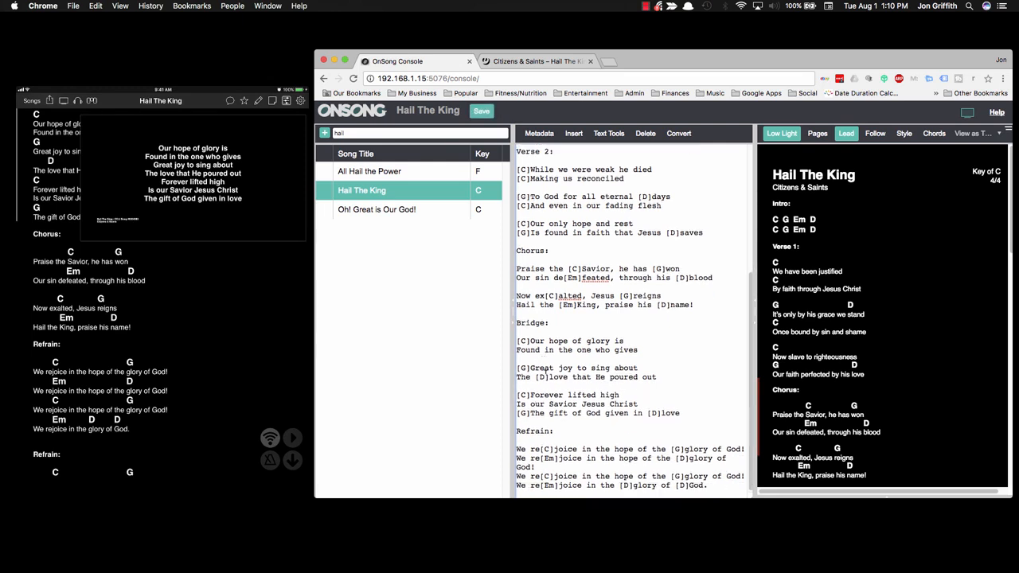
pyautogui.click(557, 430)
pyautogui.press('Return')
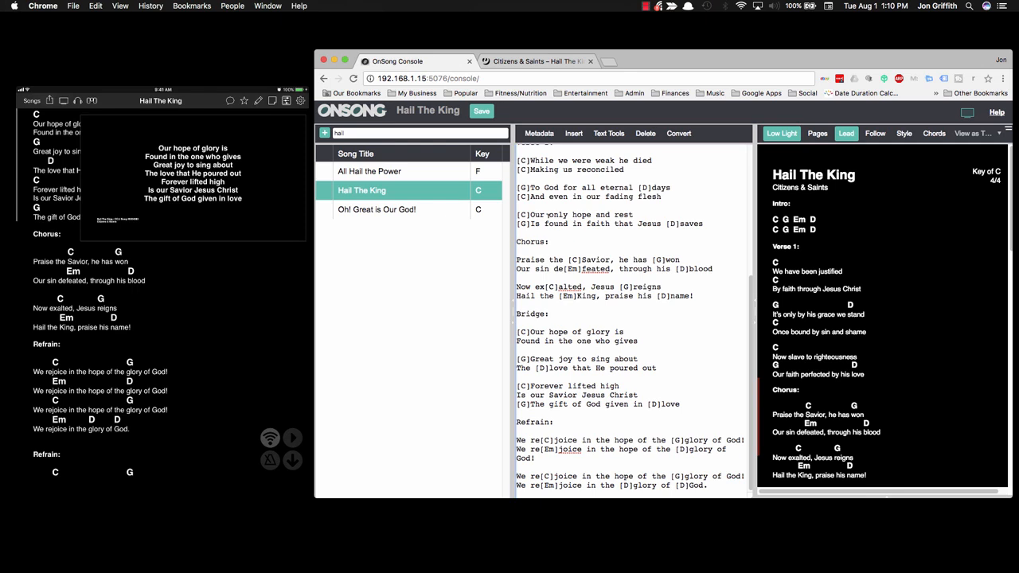
pyautogui.click(481, 112)
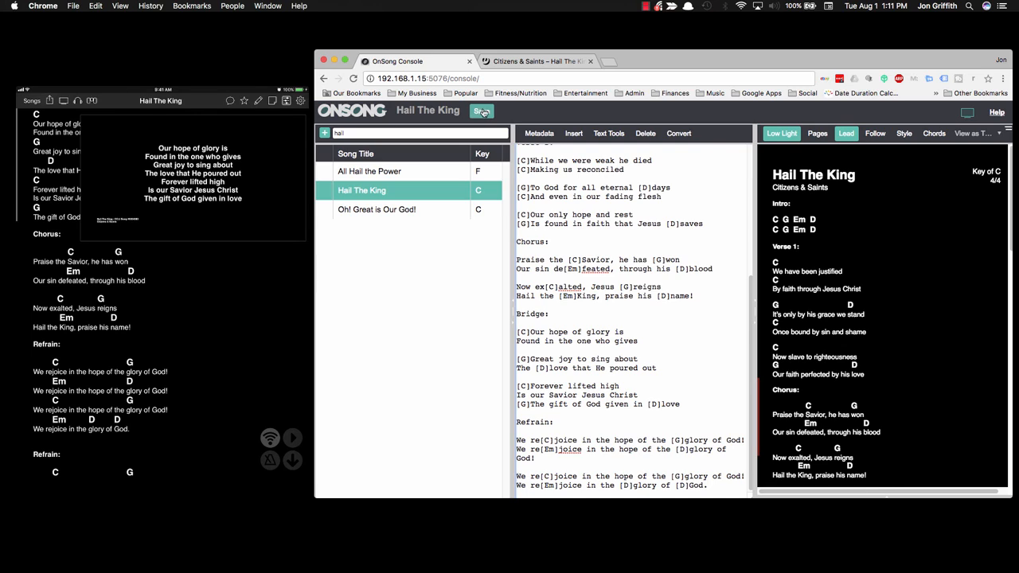